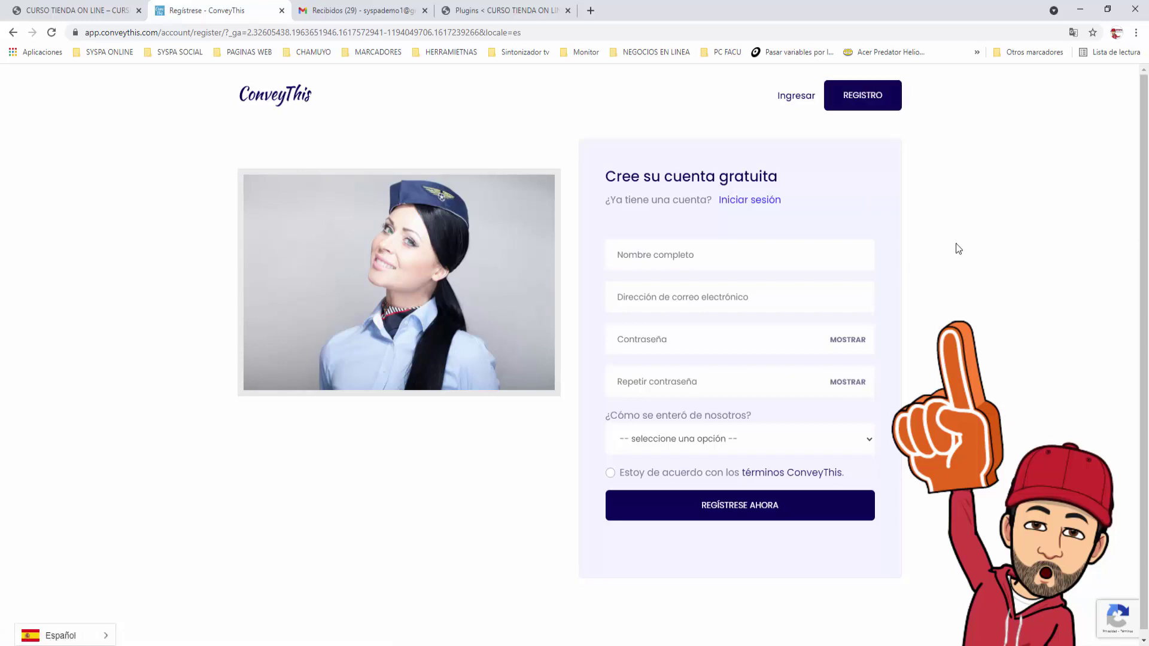
Enter the account's full name and e-mail address in the ConveyThis sign-up form
click(884, 251)
text(syspademo)
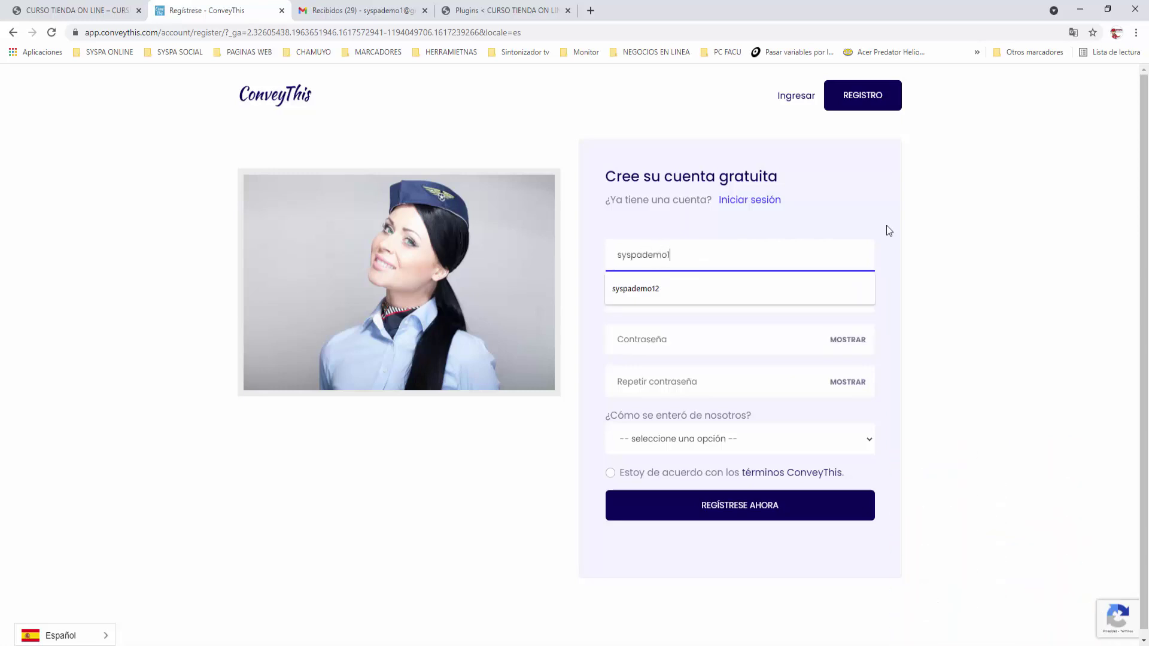
text(1)
click(886, 225)
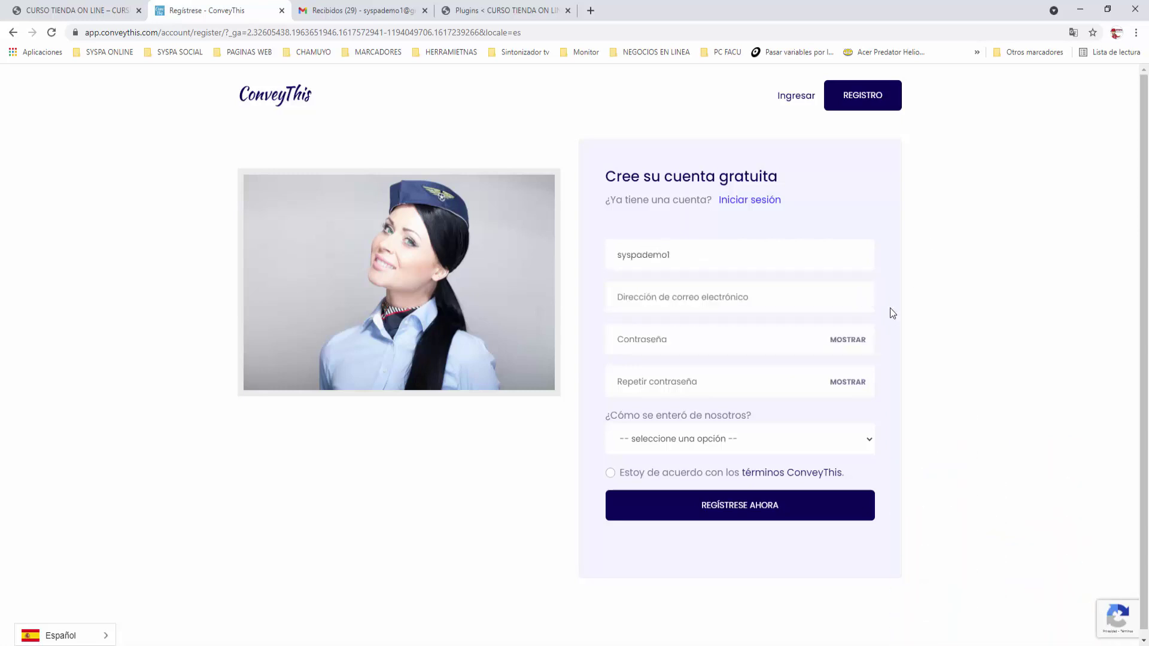
click(826, 297)
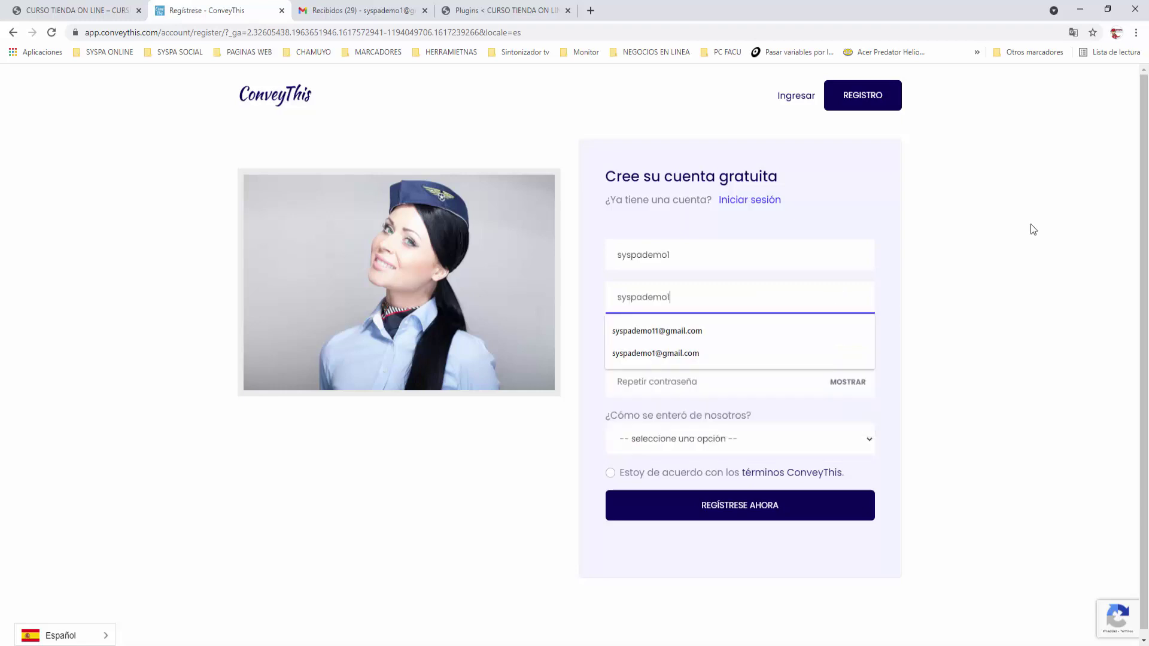
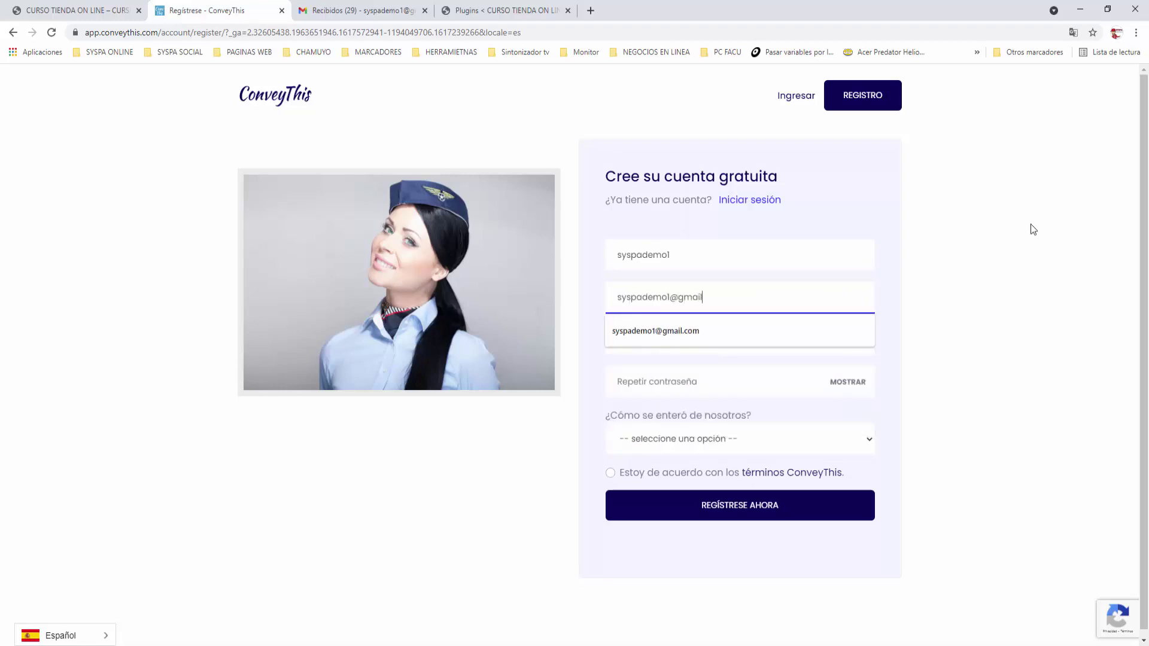
click(1000, 286)
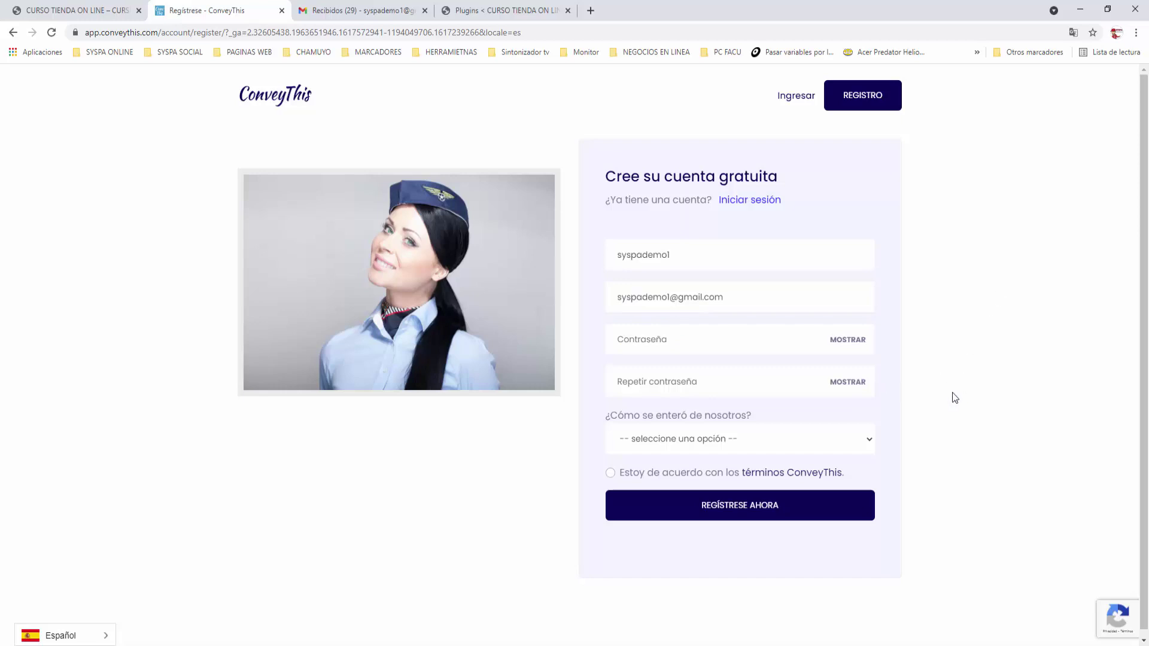
Enter the account password and repeat it in the confirmation field
click(689, 353)
text(•••••••••)
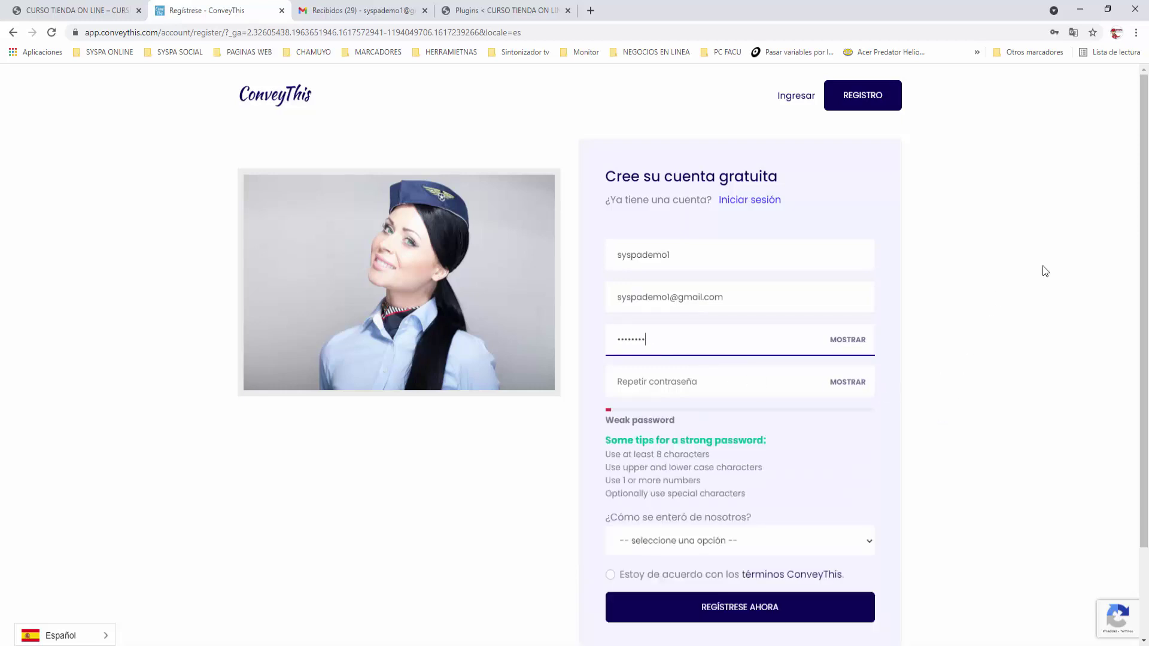
key(Tab)
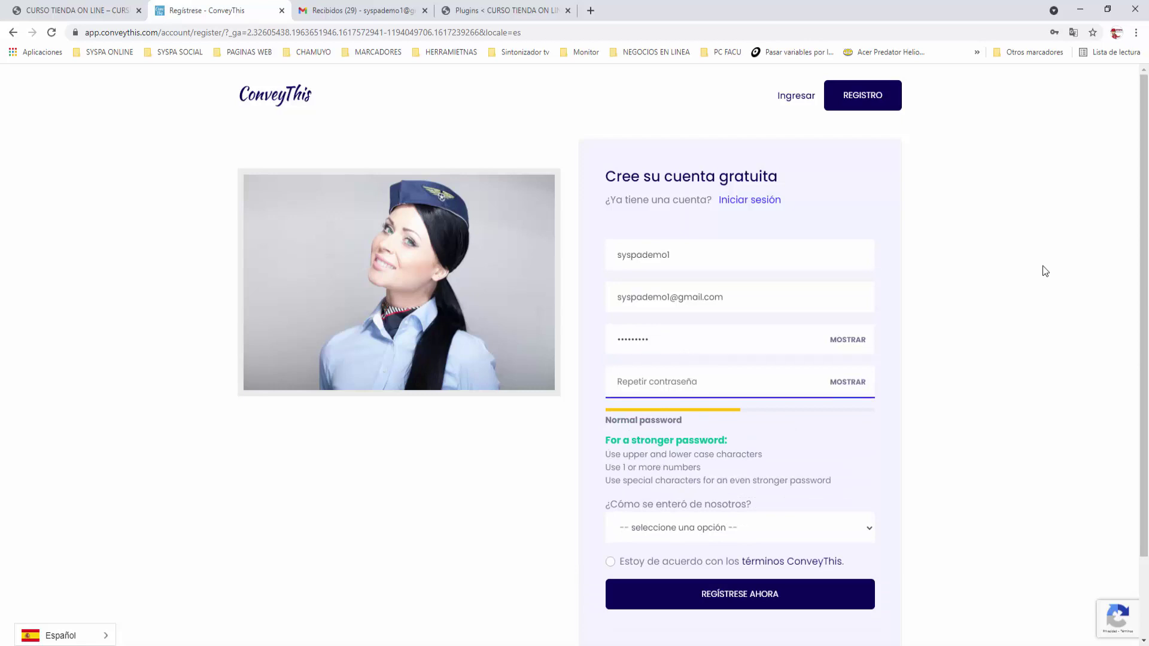
text(•••••••••)
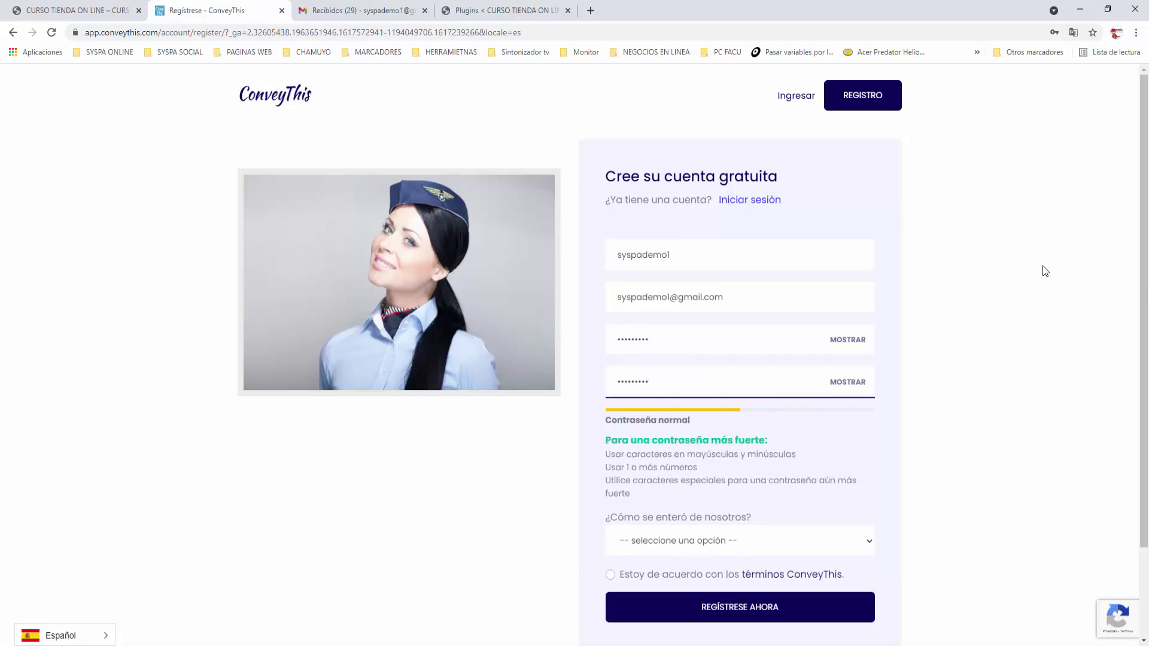
Choose Youtube as the referral source, accept the terms and submit the registration
scroll(949, 385, down, 2)
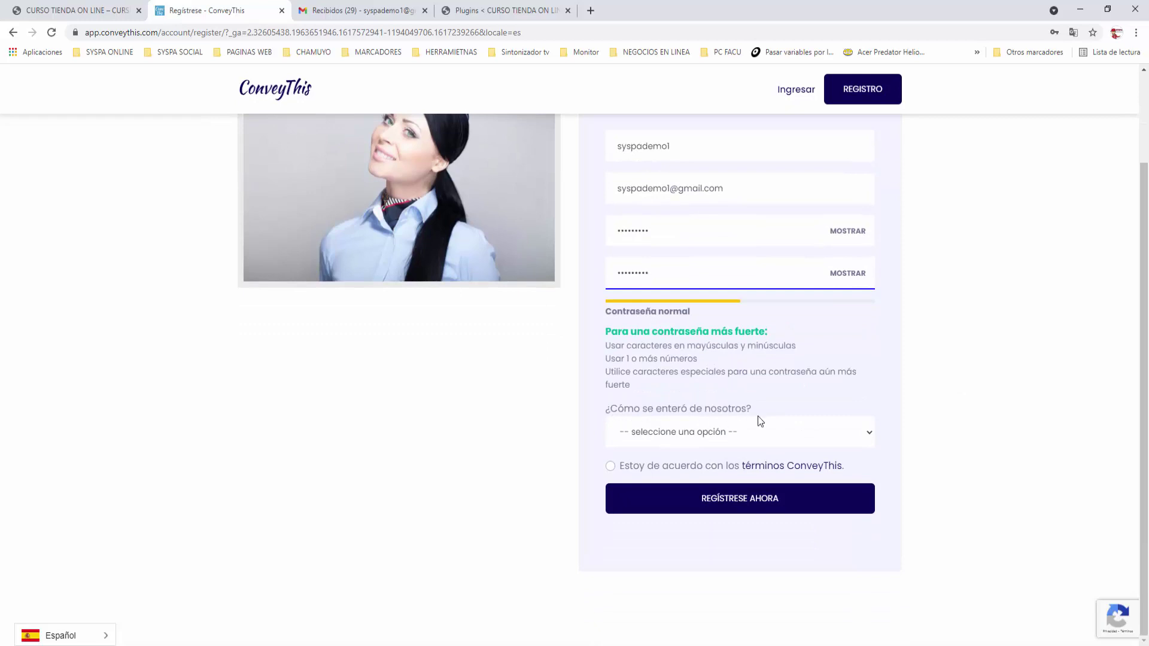
click(869, 437)
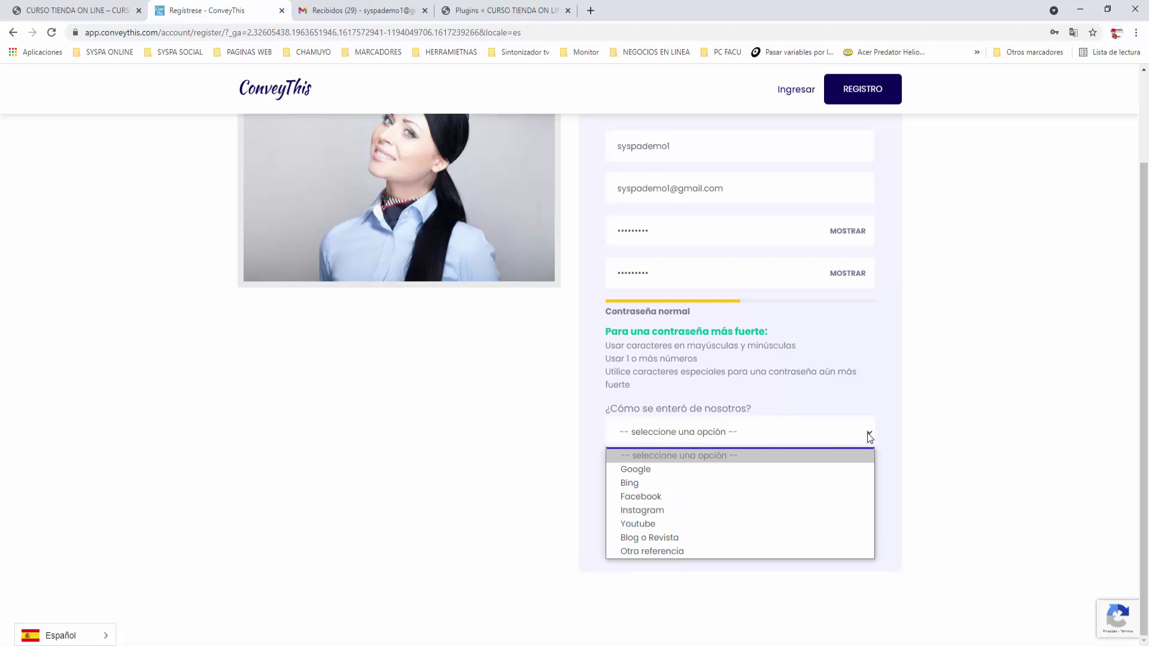
click(663, 524)
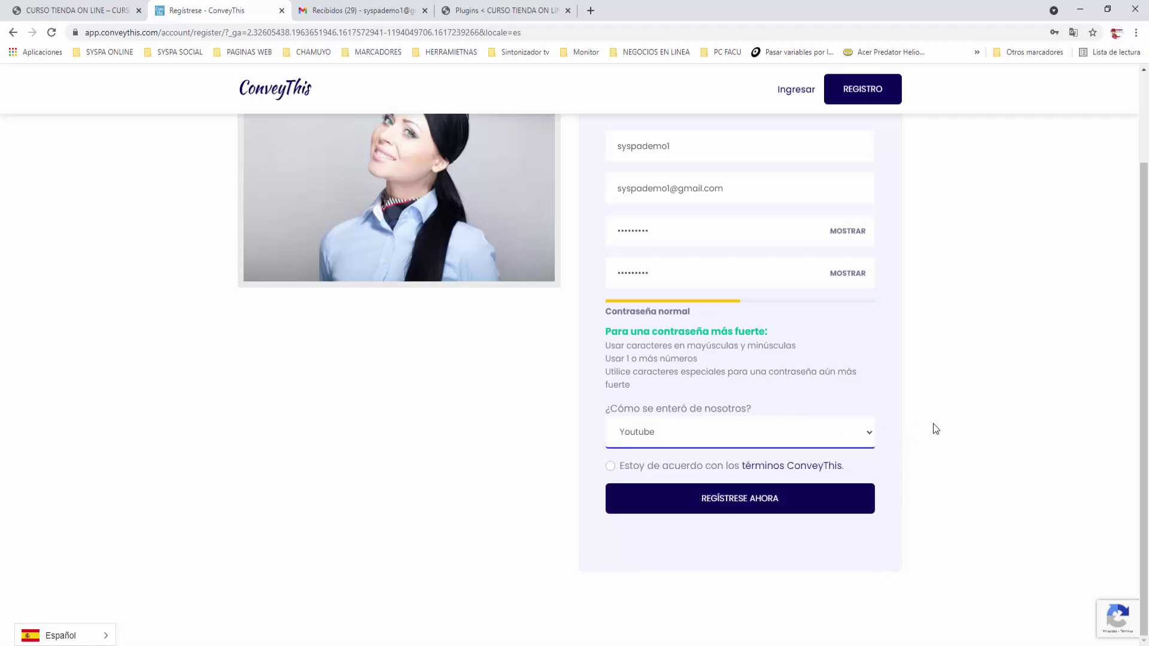
click(609, 465)
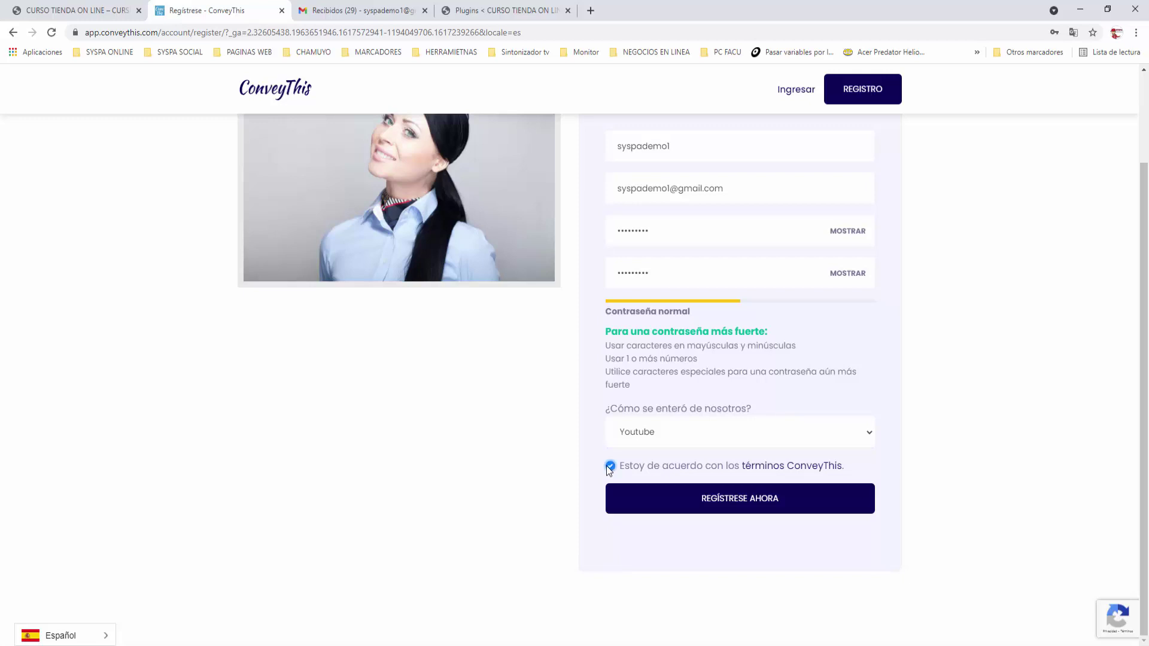
click(742, 500)
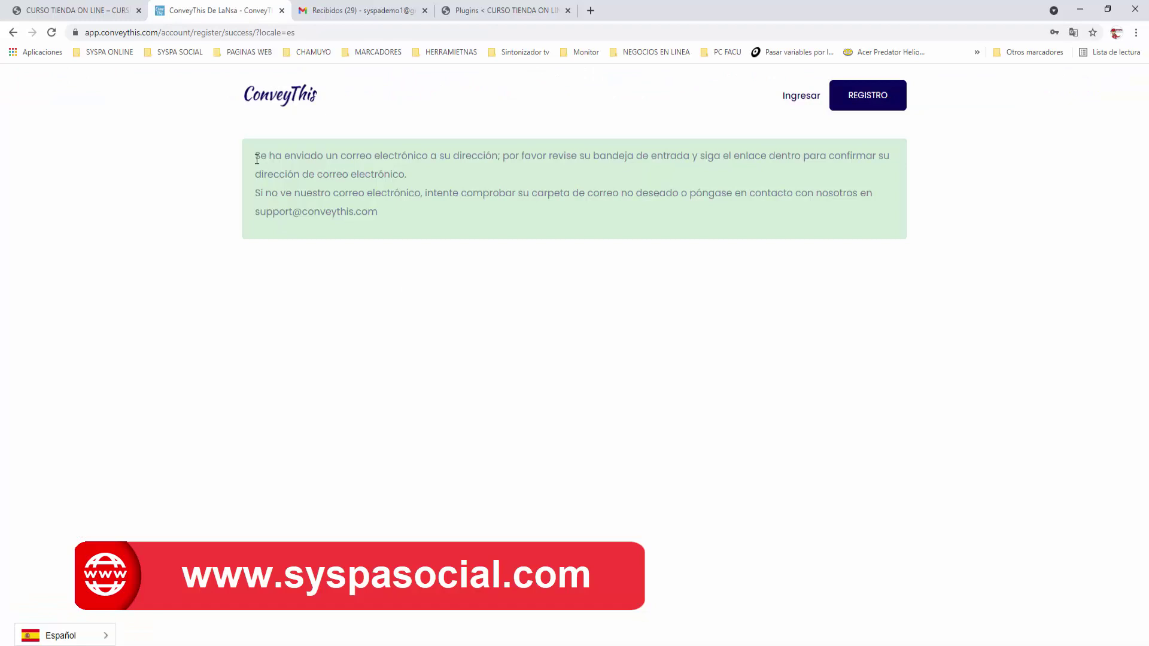
drag(413, 175, 268, 183)
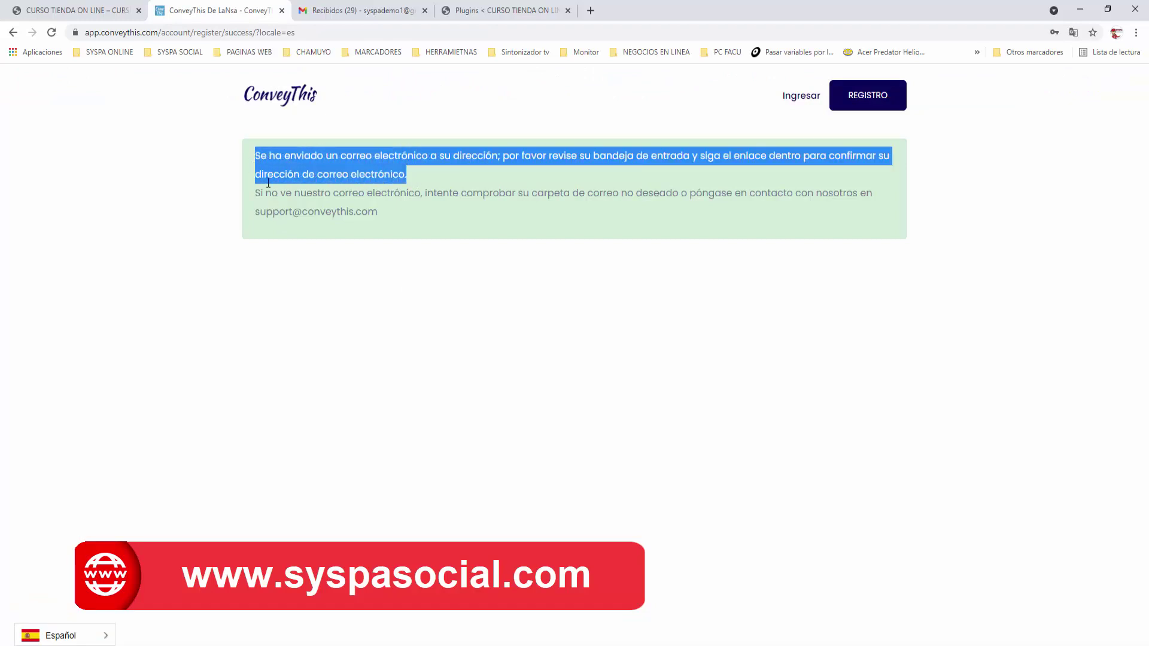
click(336, 254)
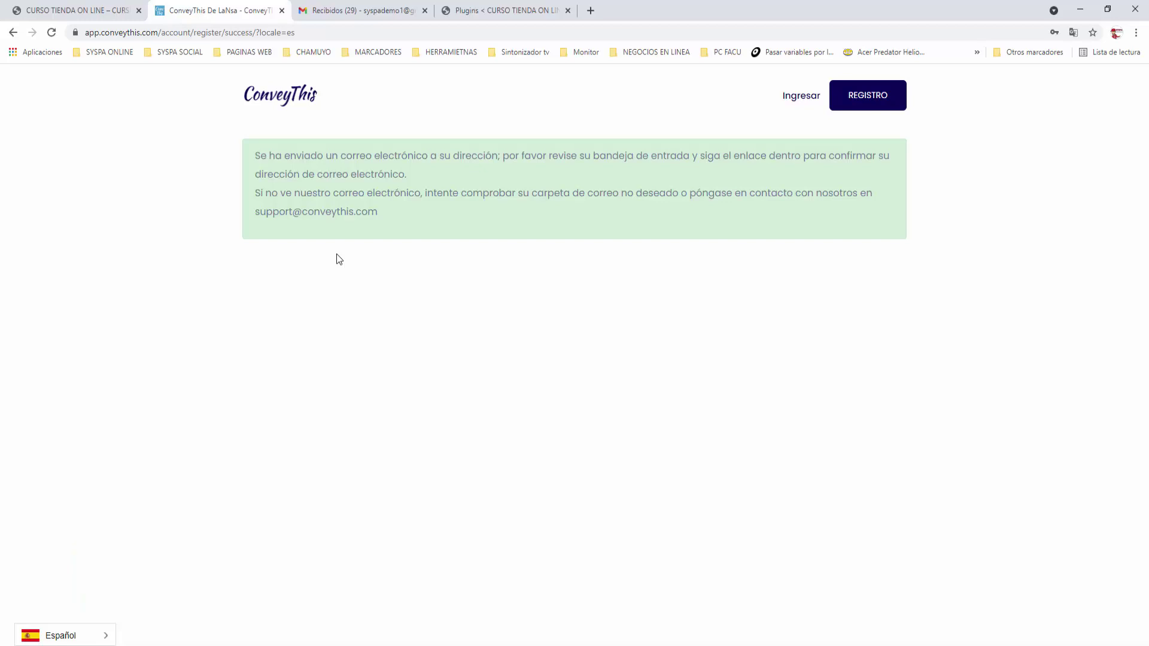
Open 'Please confirm your email address.' under Gmail's Promociones and activate the ConveyThis account
click(356, 12)
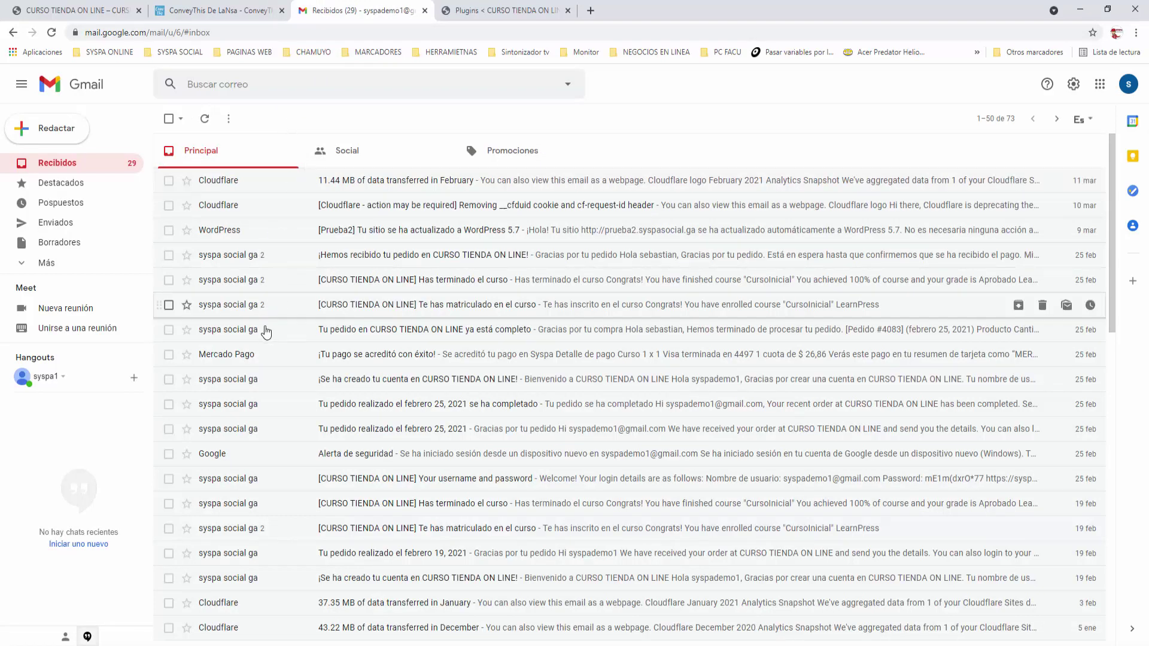
click(47, 262)
scroll(121, 227, down, 3)
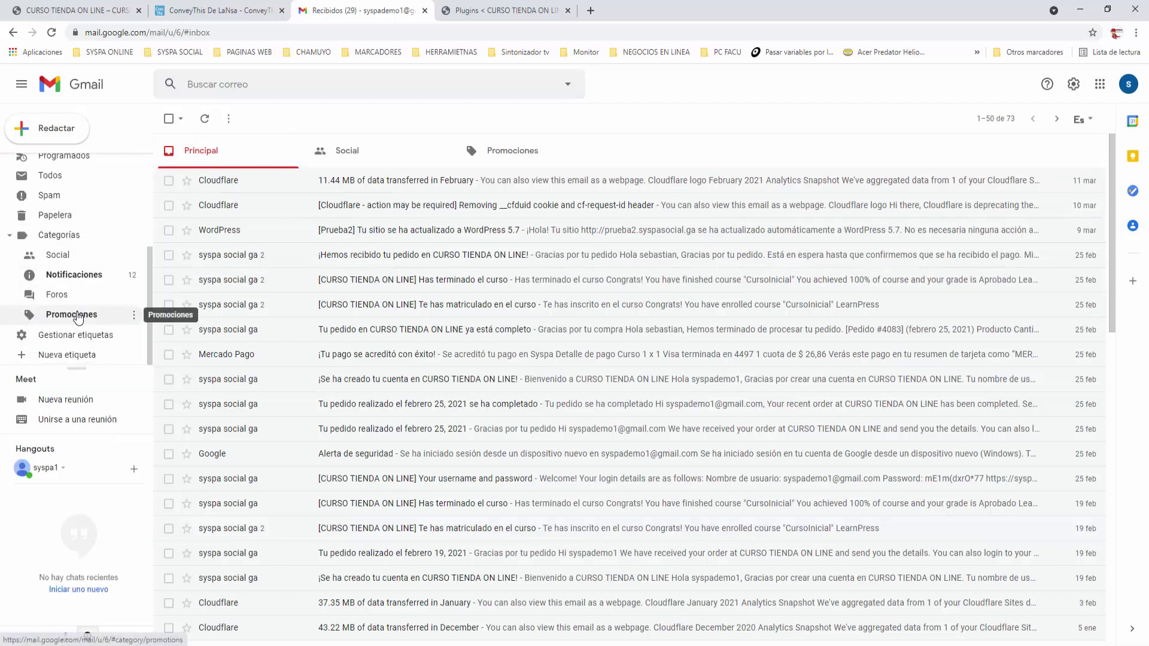
click(76, 316)
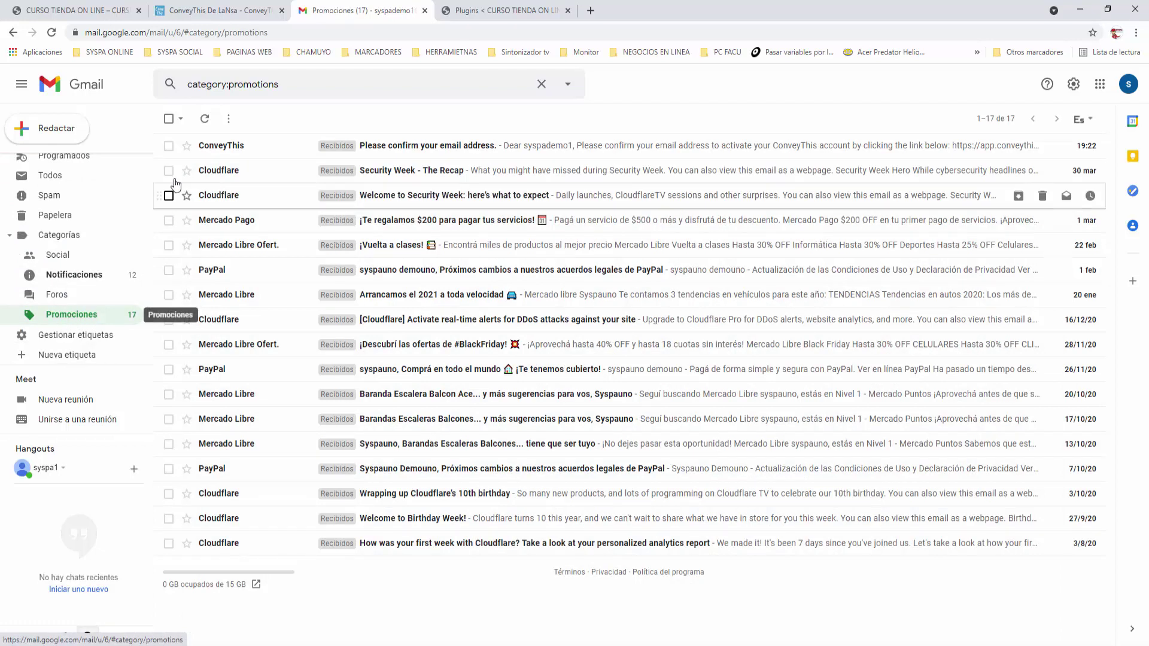
click(223, 147)
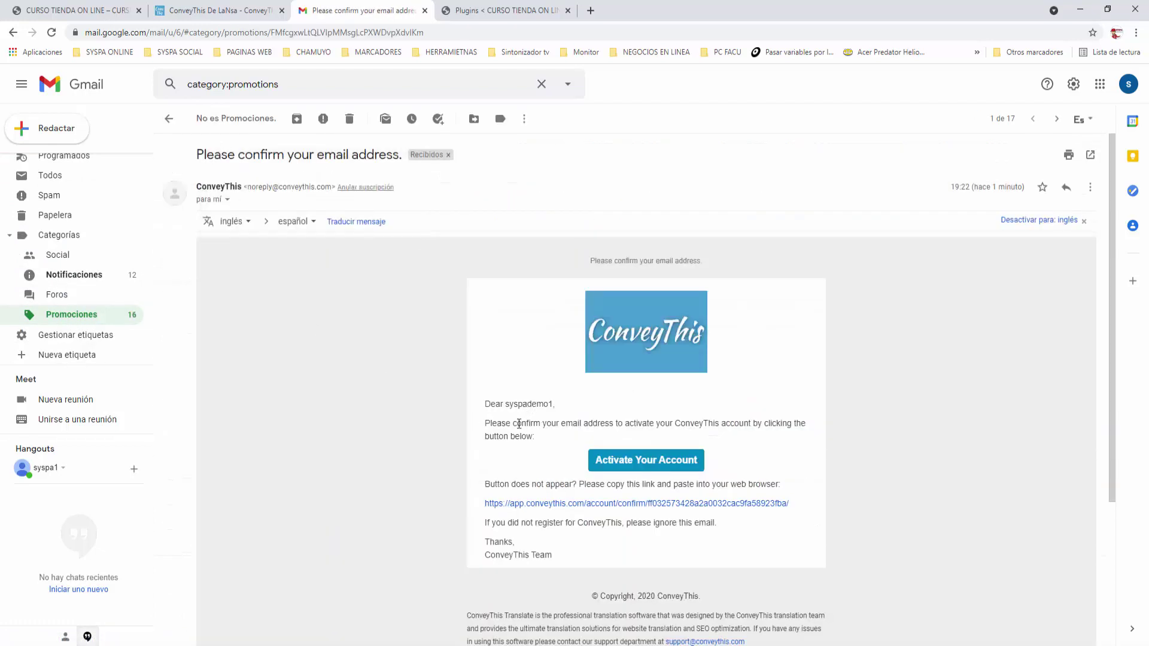
click(642, 461)
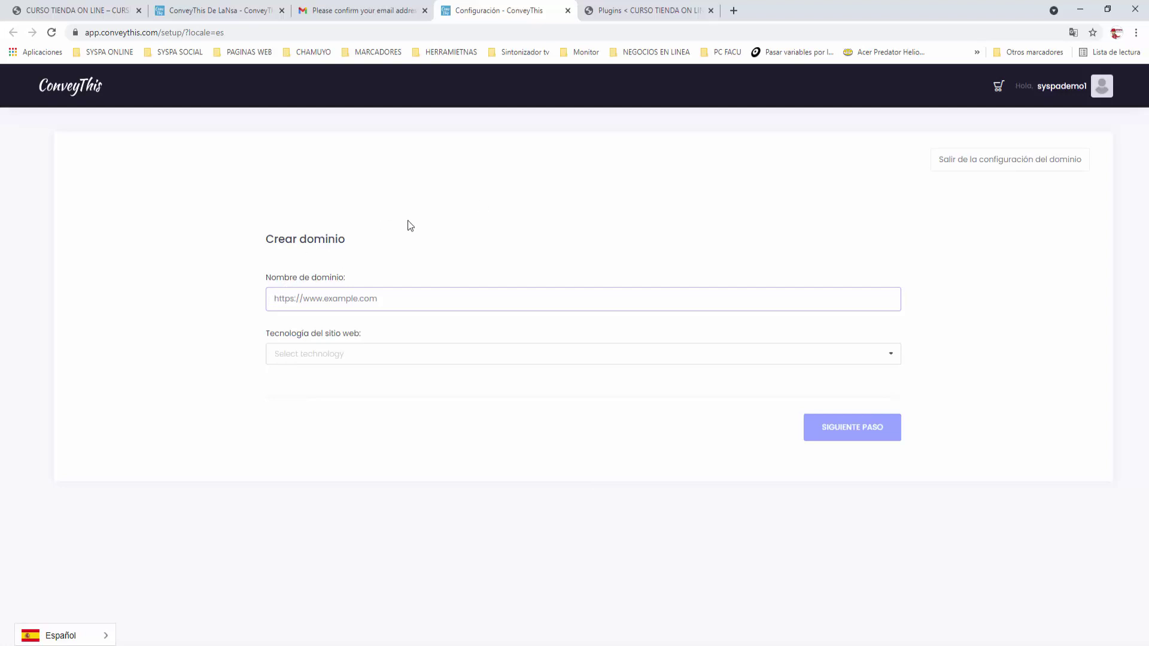
text(htt)
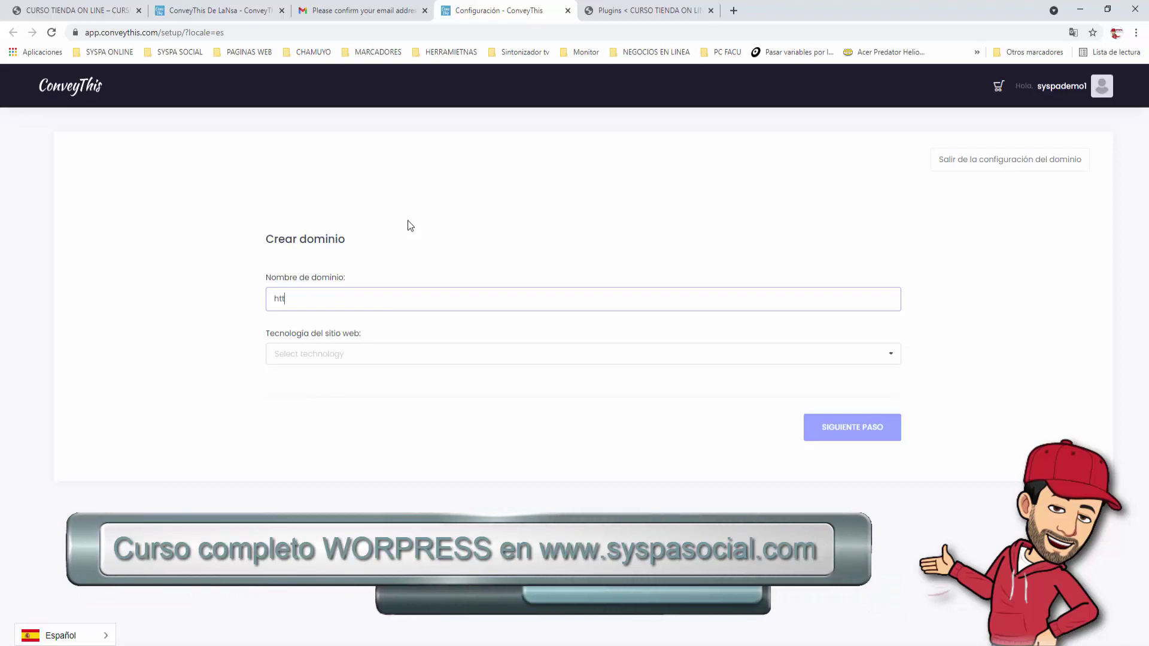
text(ps:)
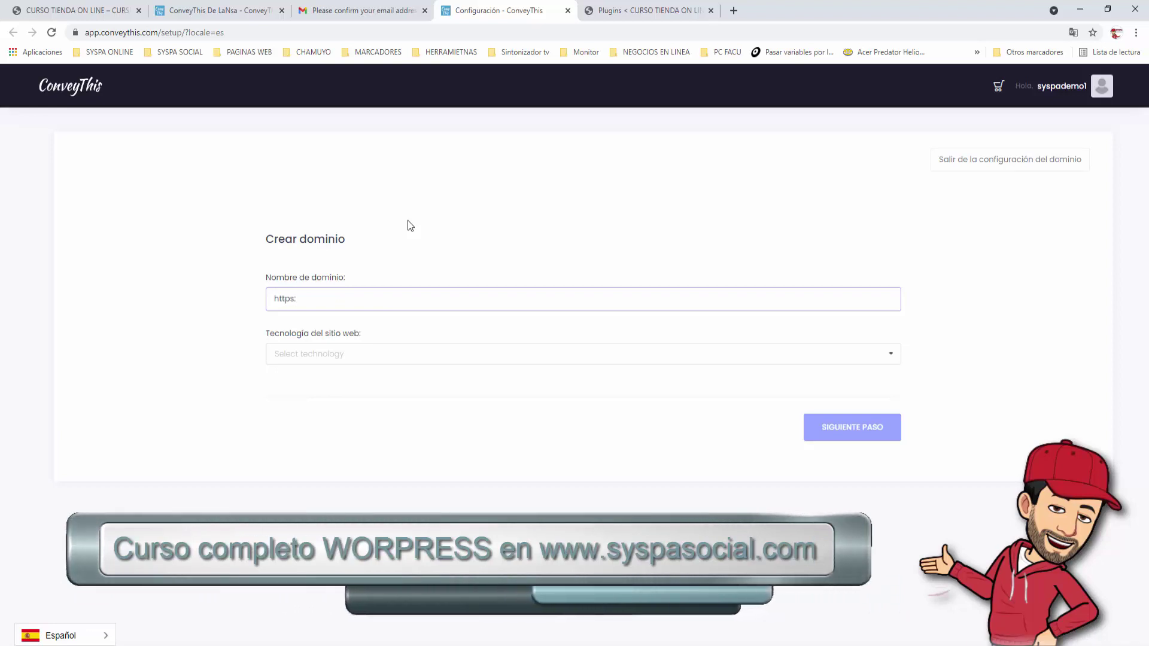
text(//sysp)
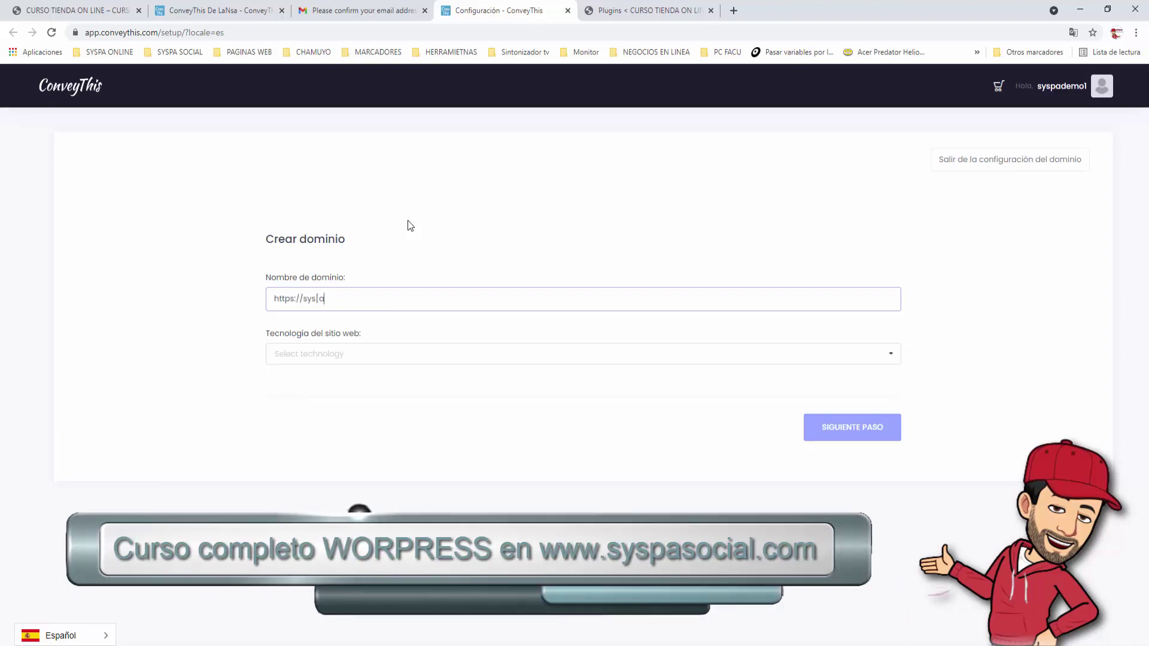
text(asocial)
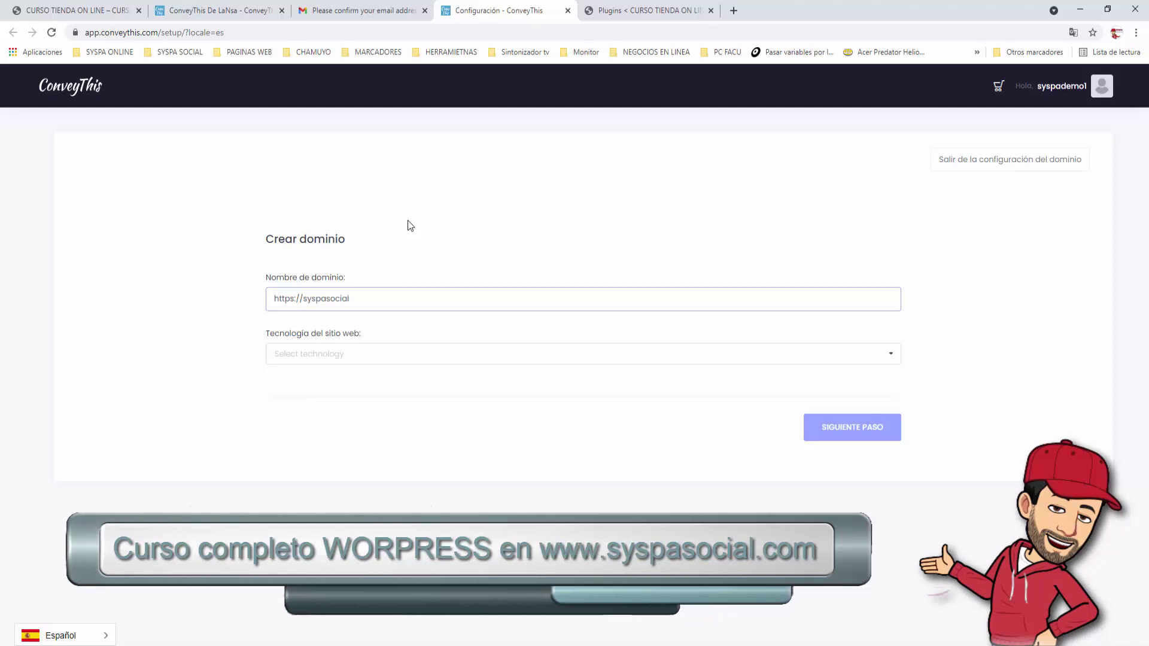
text(.ga)
click(300, 354)
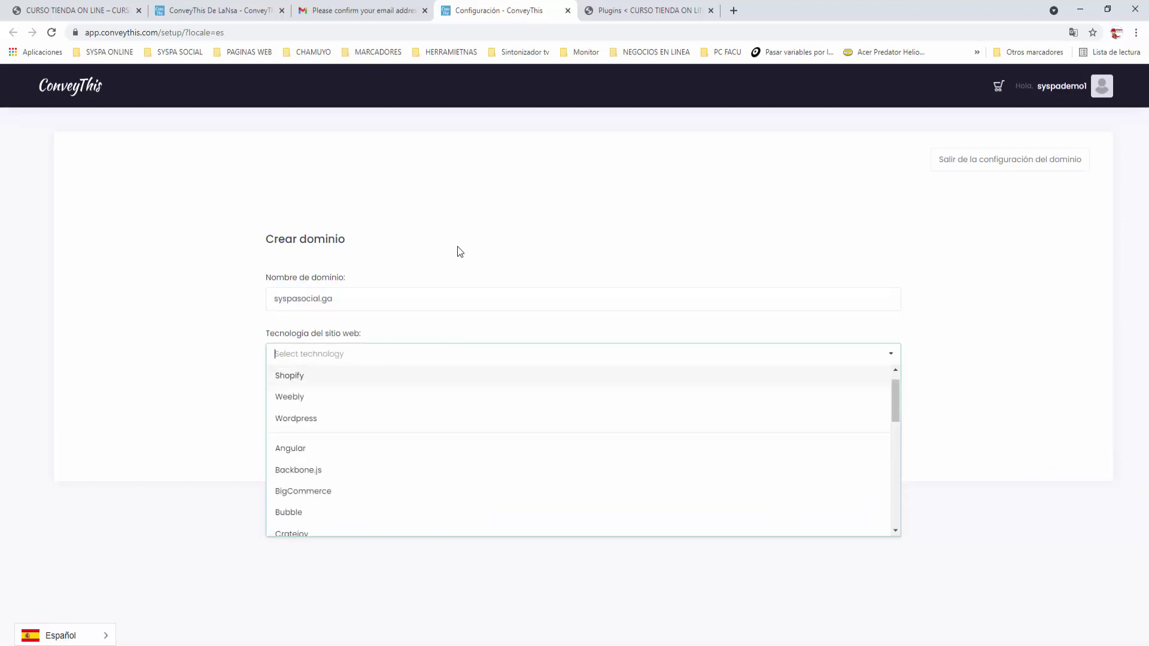
click(293, 424)
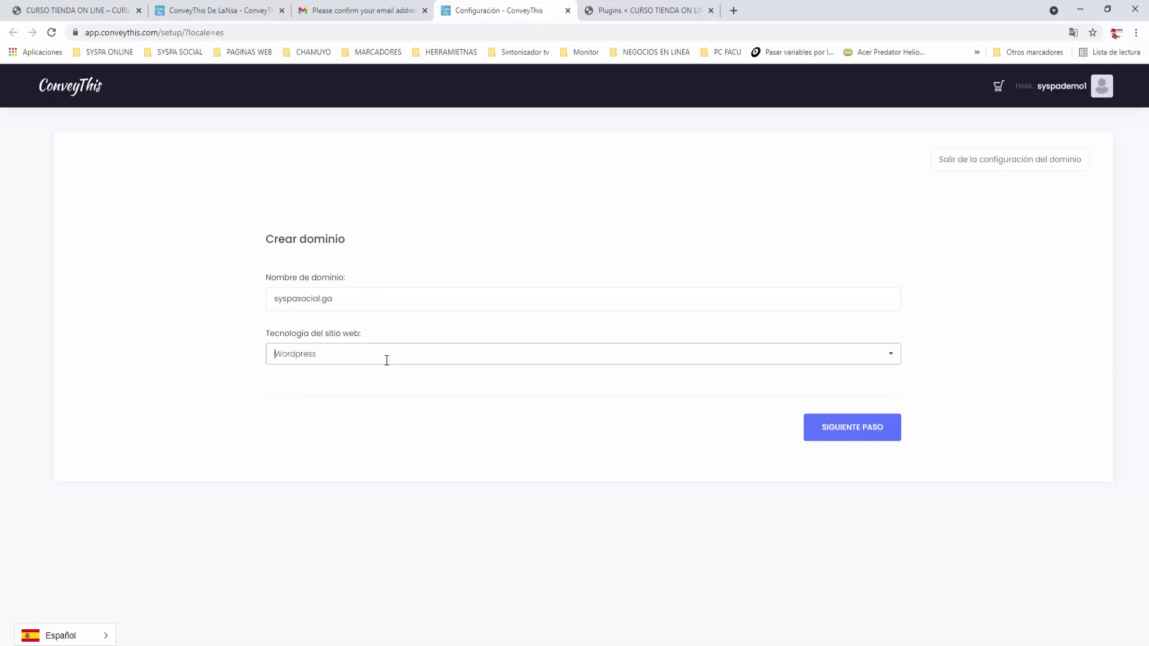
click(863, 429)
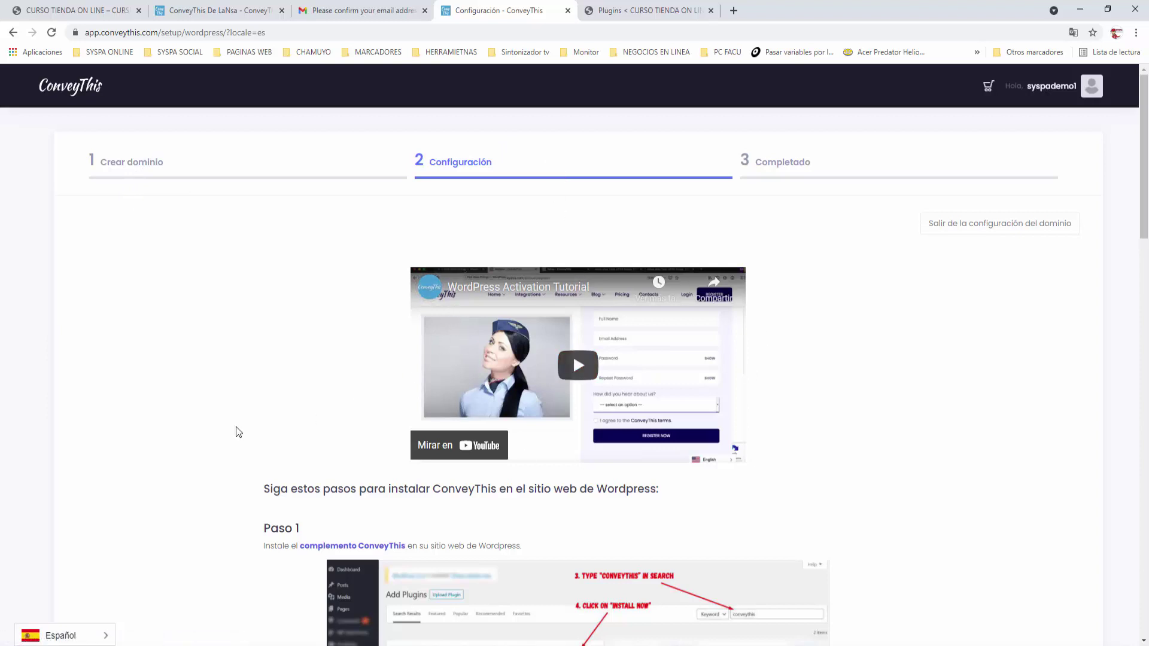
scroll(239, 431, down, 5)
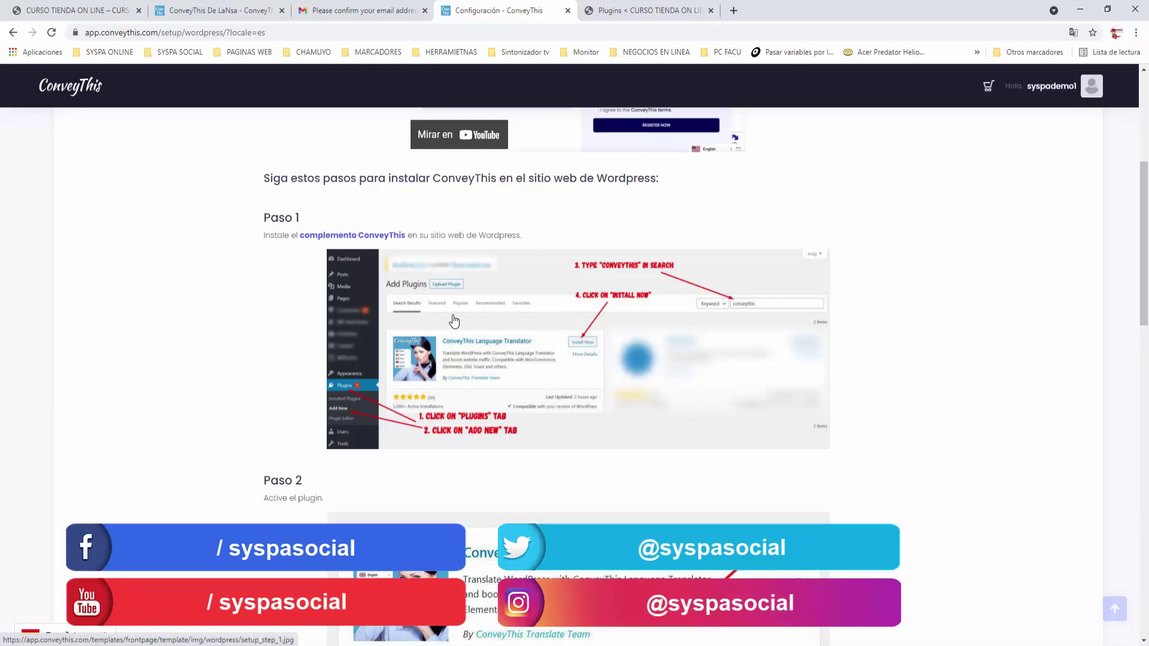
click(653, 15)
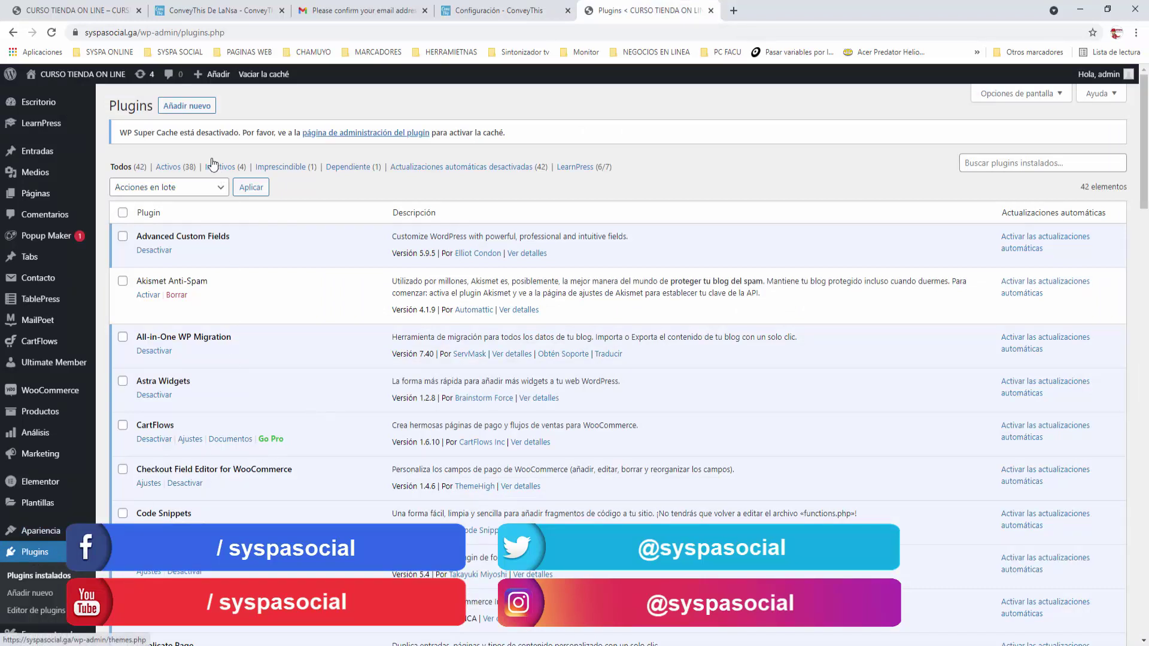
Search the plugin directory for ConveyThis, then install and activate the ConveyThis plugin
click(190, 107)
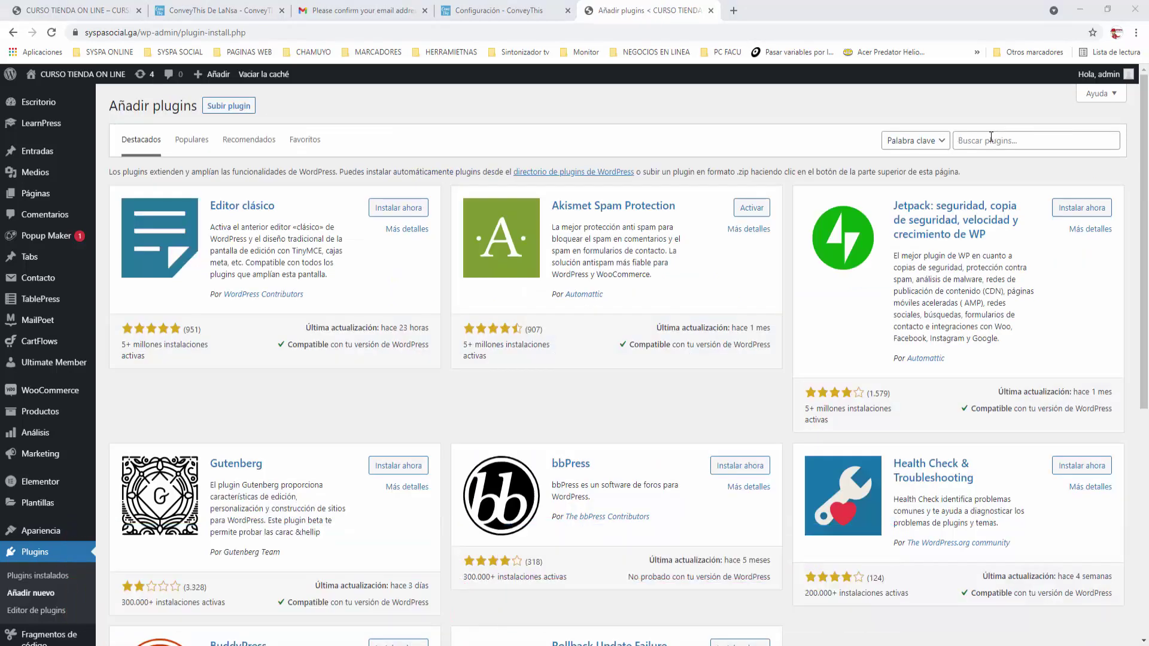
click(991, 136)
text(CONVEYTHIS)
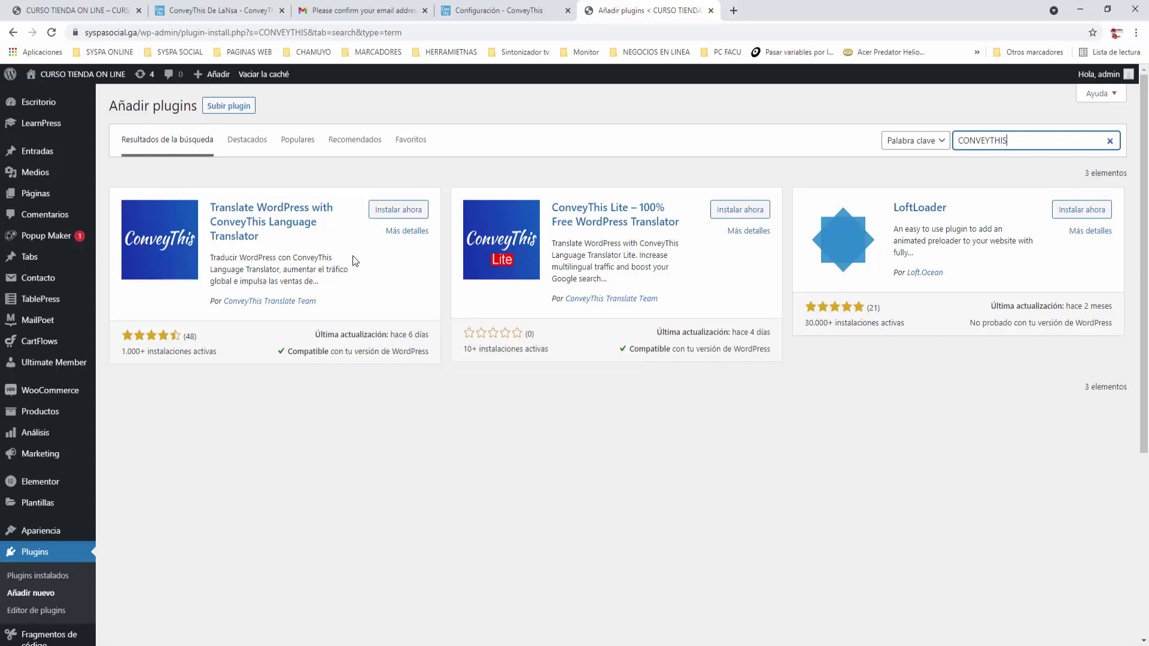
click(398, 212)
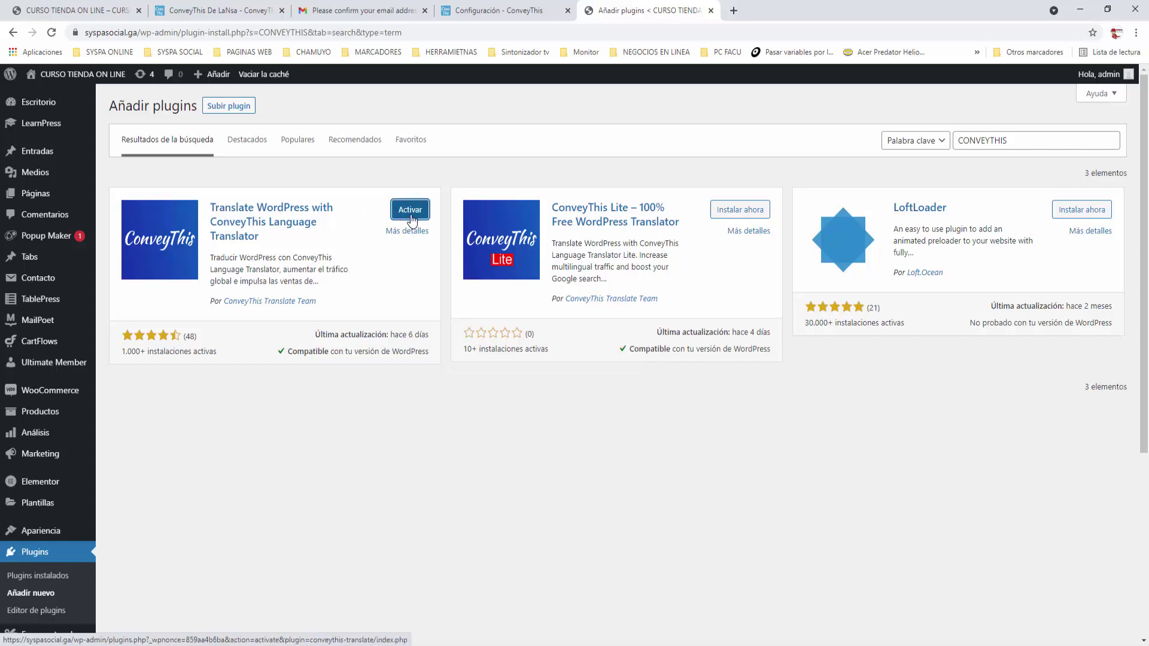
click(410, 216)
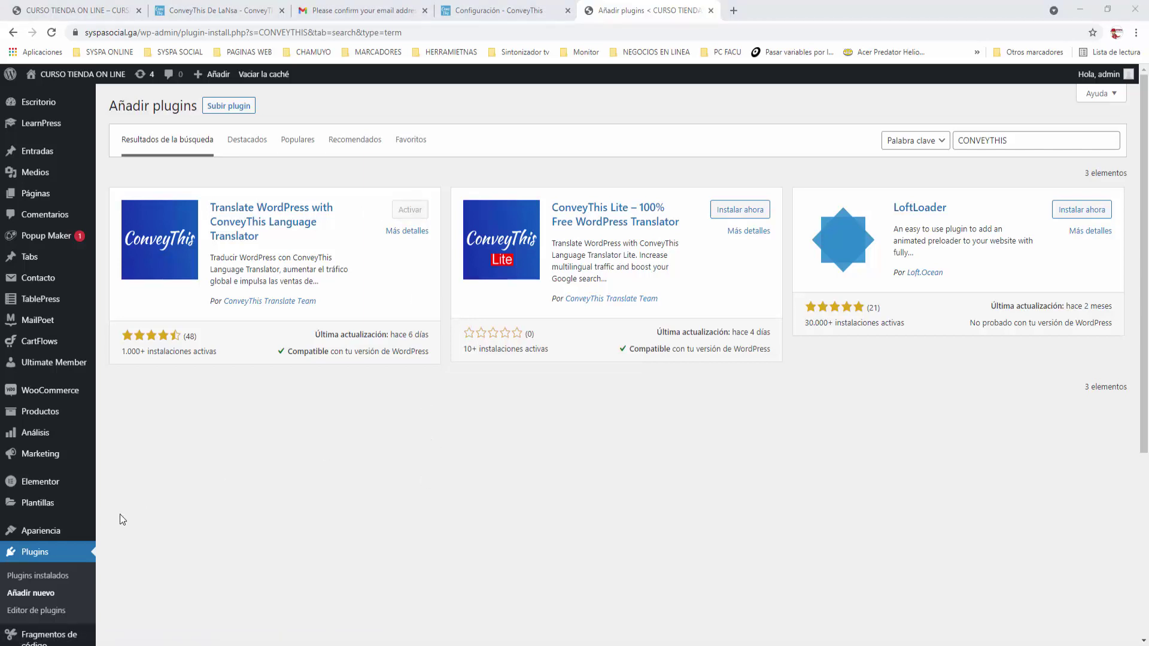
Open the ConveyThis Translate settings from the installed plugins list
click(37, 576)
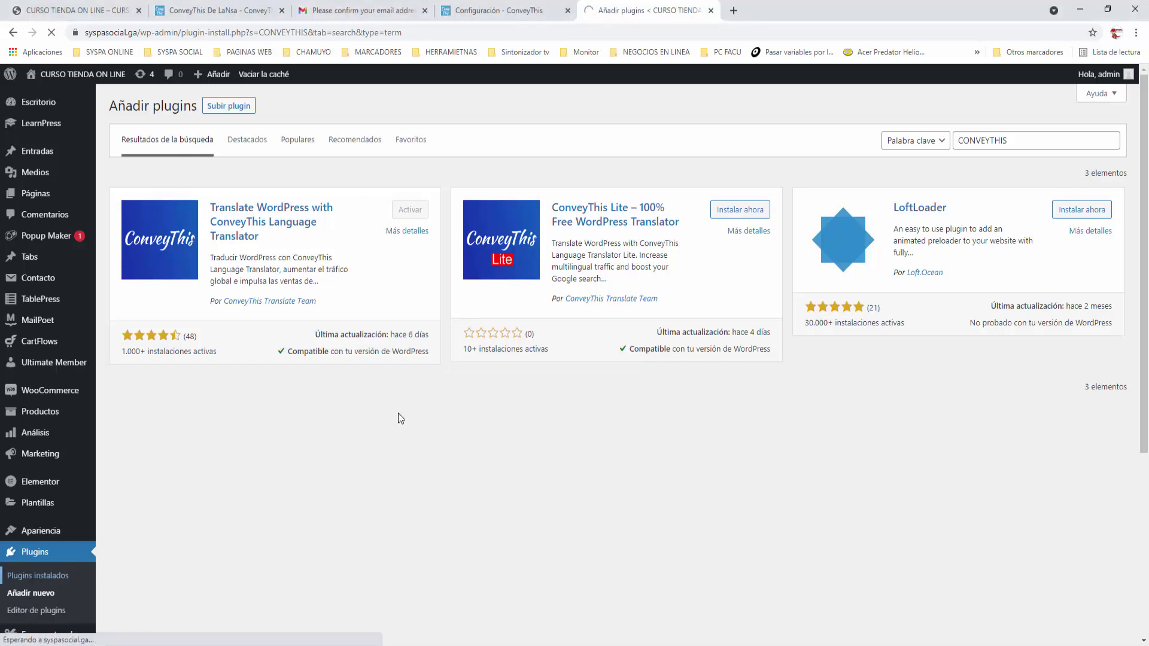
scroll(195, 461, down, 3)
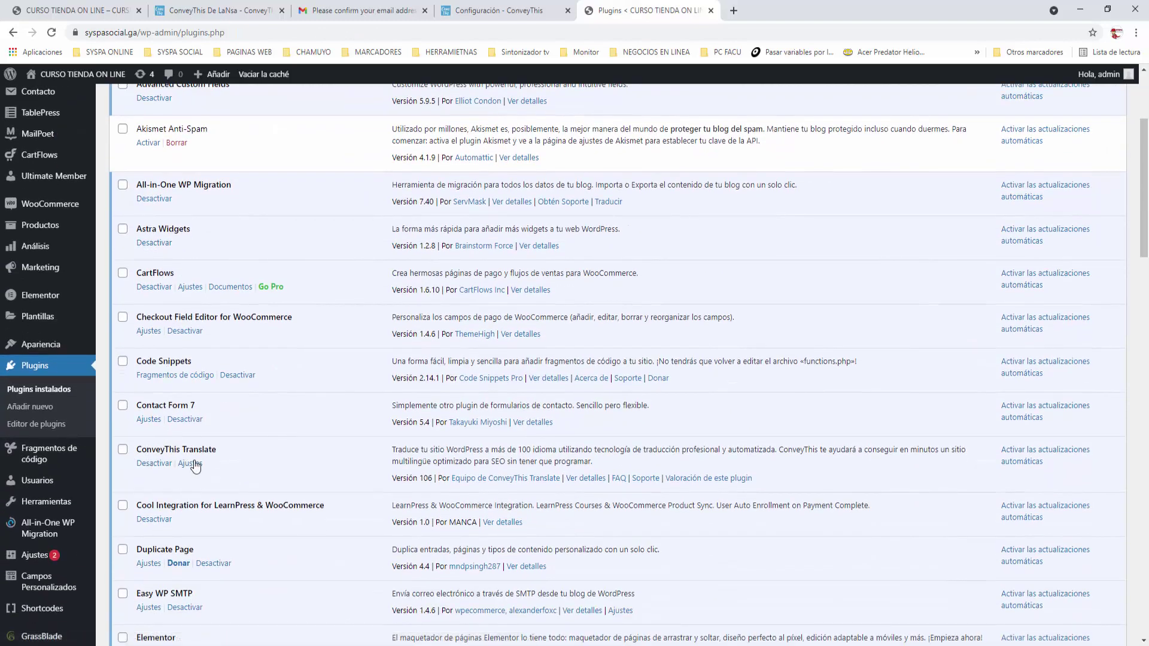
click(191, 464)
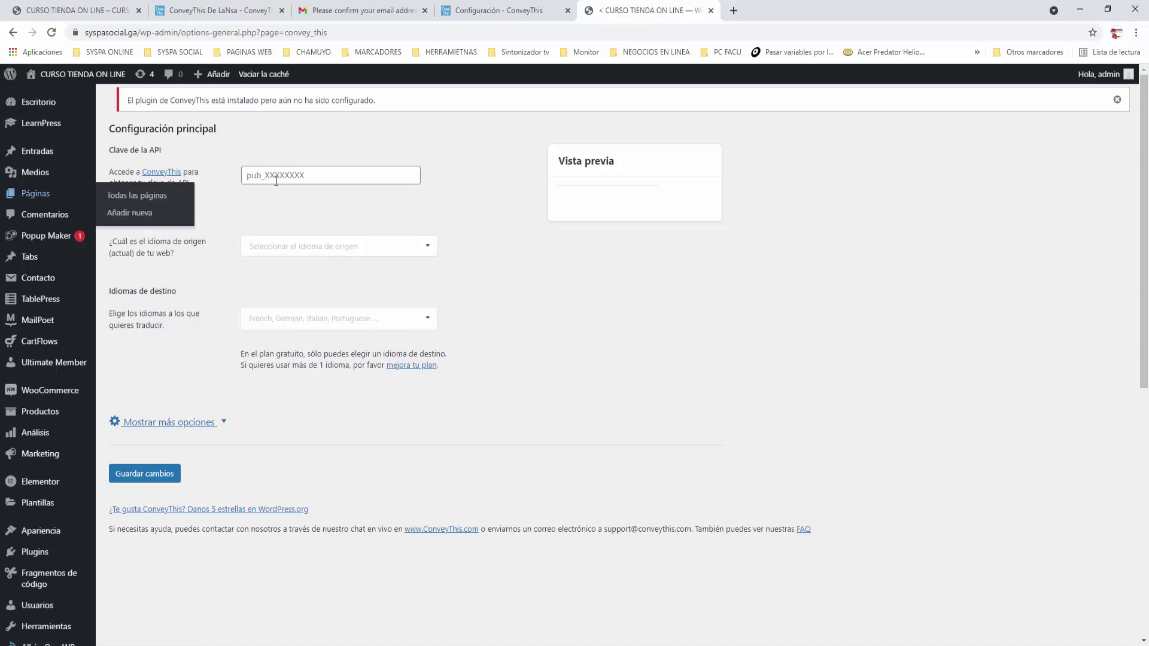
Open the ConveyThis dashboard in a new tab and copy the API key from Configuración
click(504, 10)
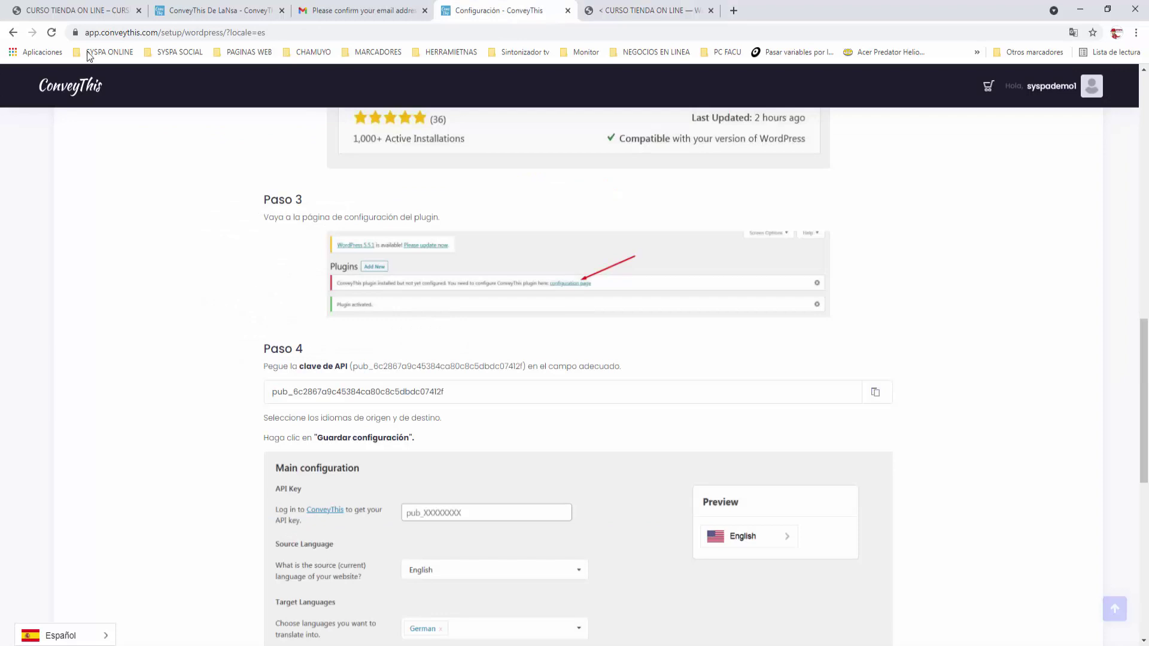
right_click(82, 86)
click(150, 94)
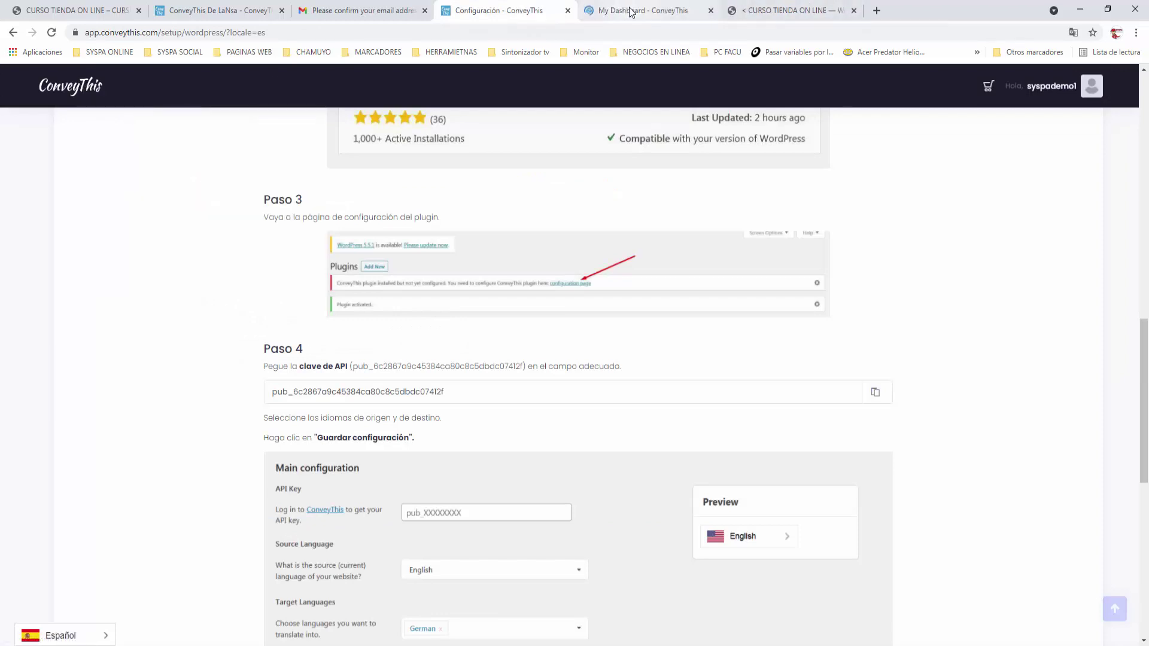
click(663, 13)
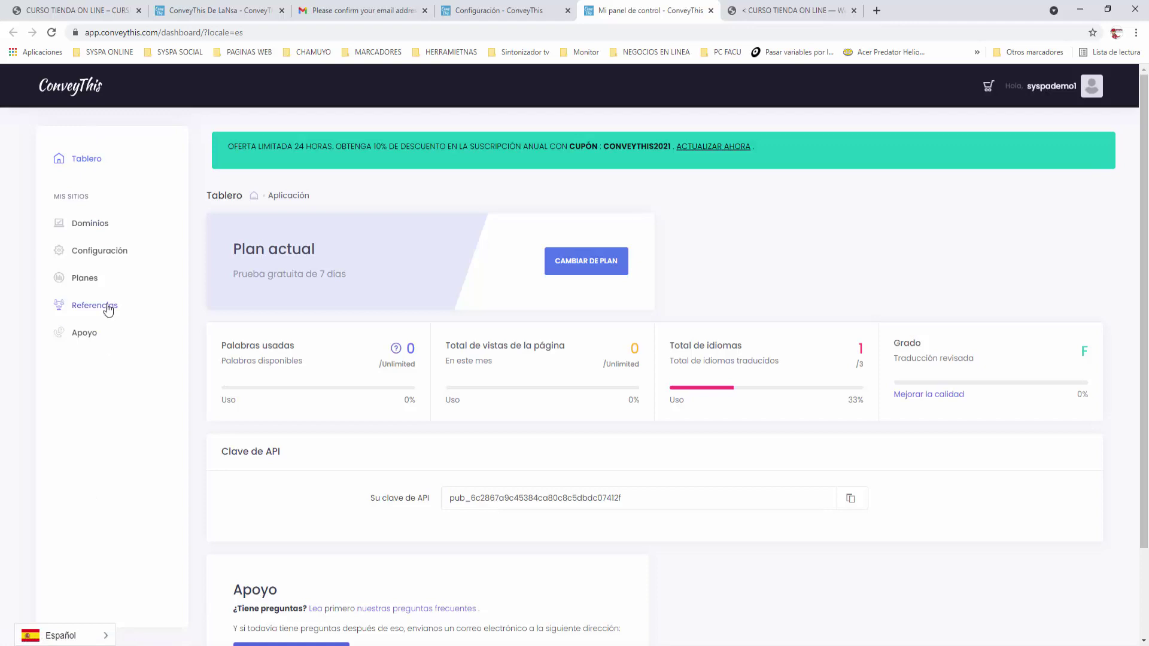
click(114, 254)
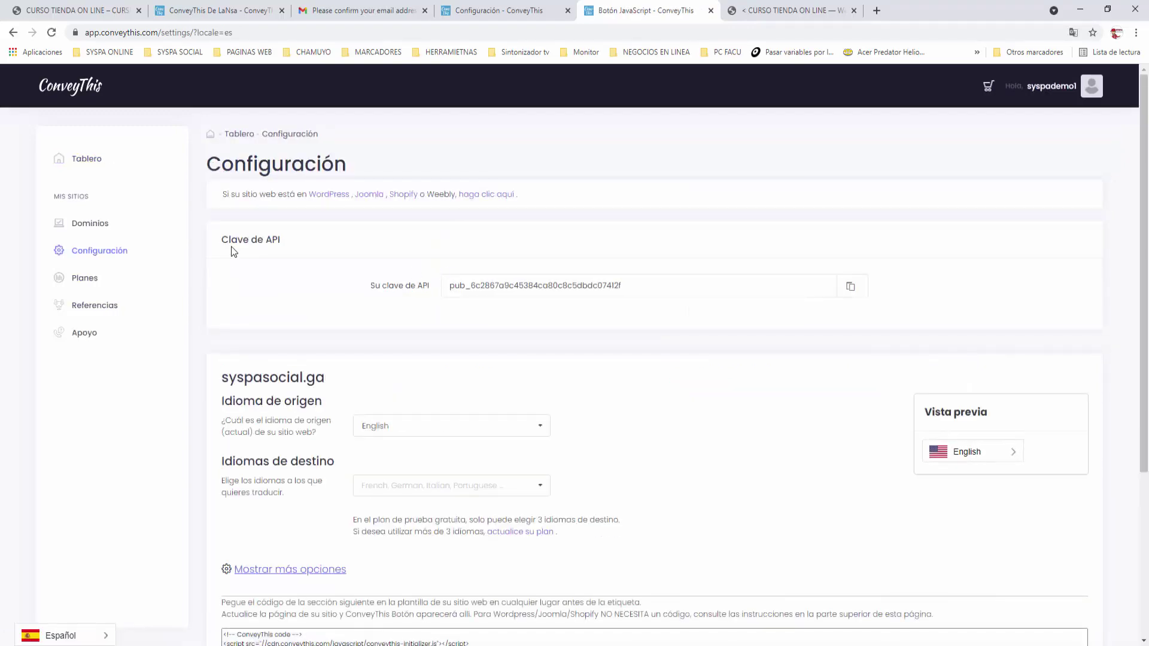
click(850, 290)
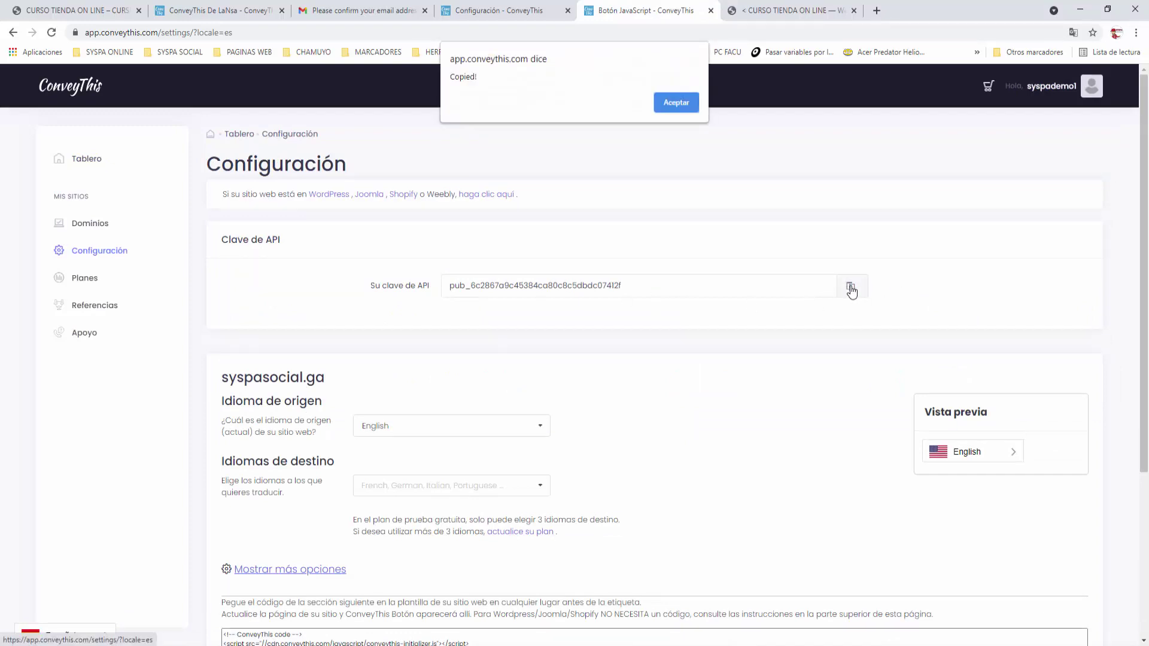
click(676, 102)
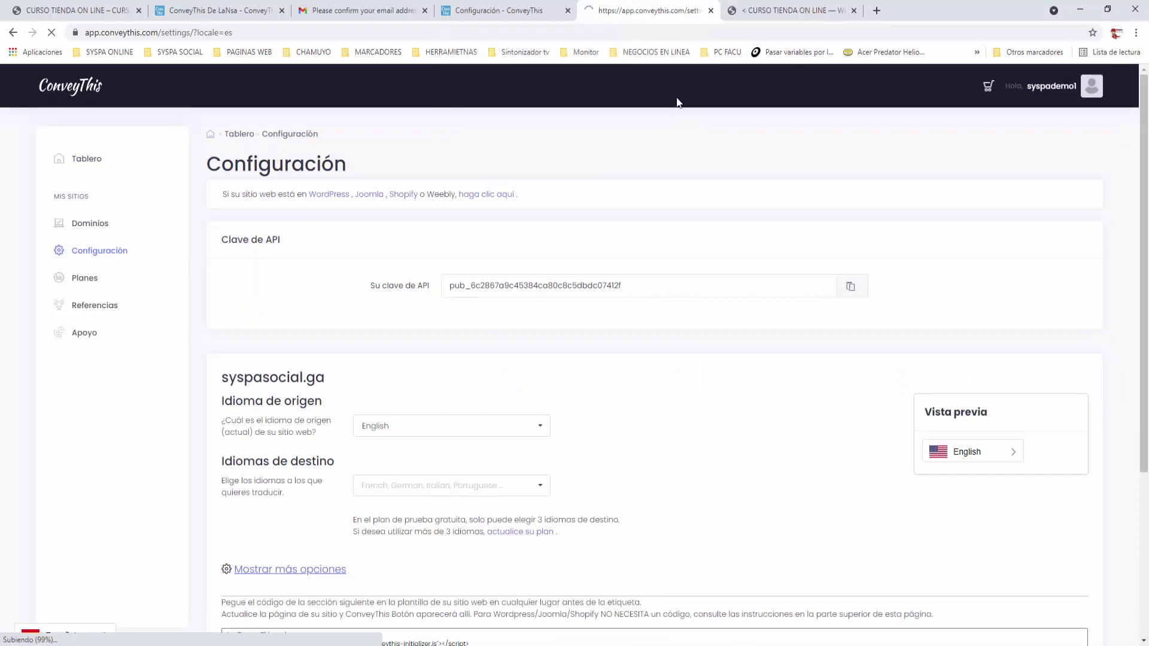
Paste the copied API key into the WordPress ConveyThis settings
click(786, 14)
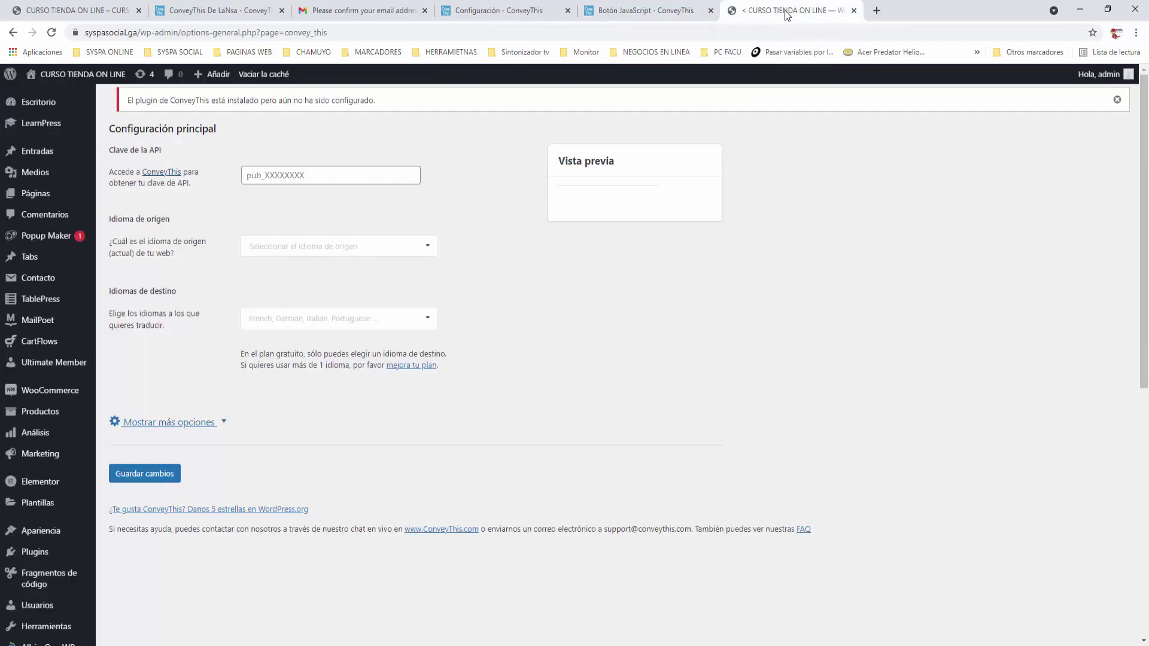
click(327, 168)
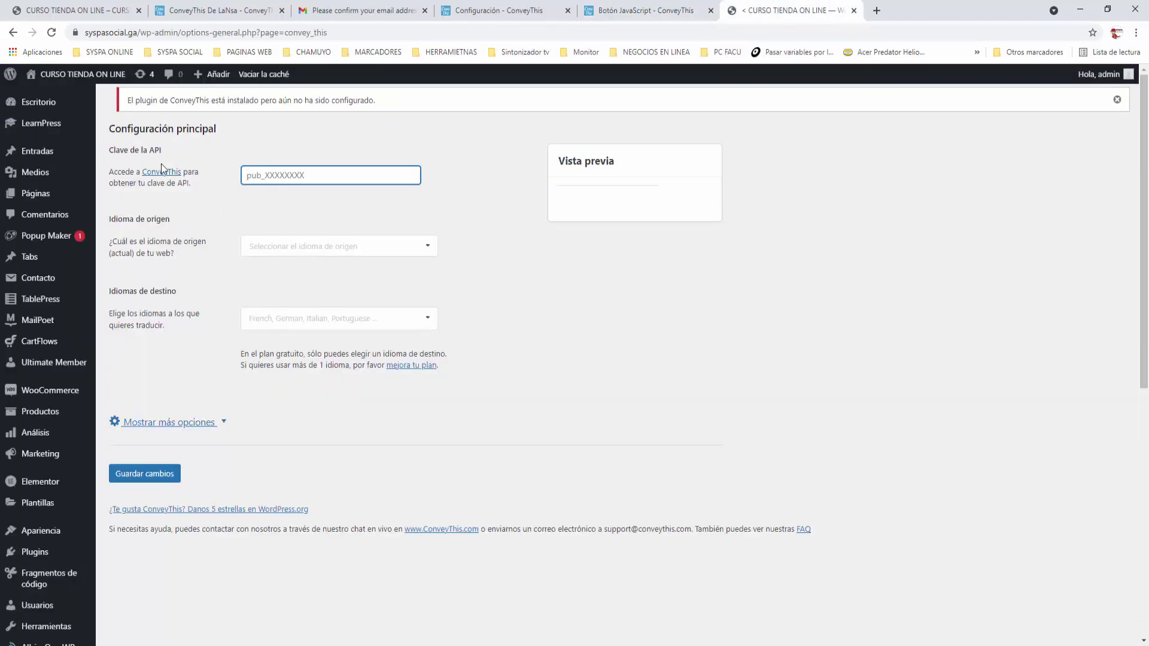
right_click(270, 174)
click(302, 271)
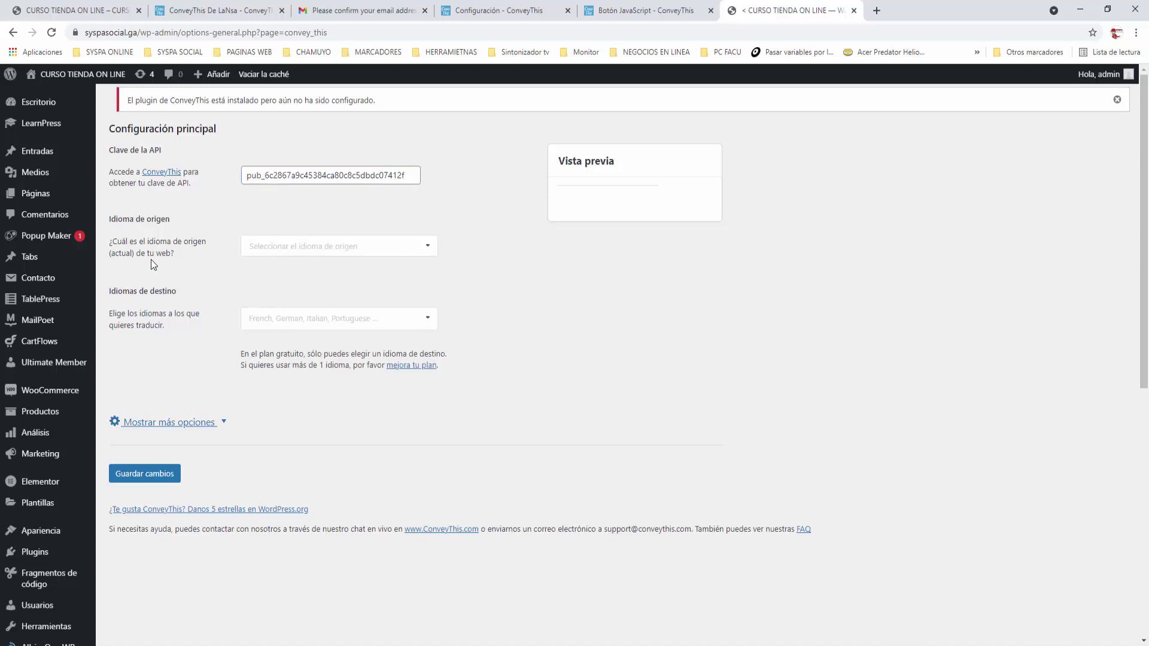
Set English as the source language and Spanish as the target language
click(430, 247)
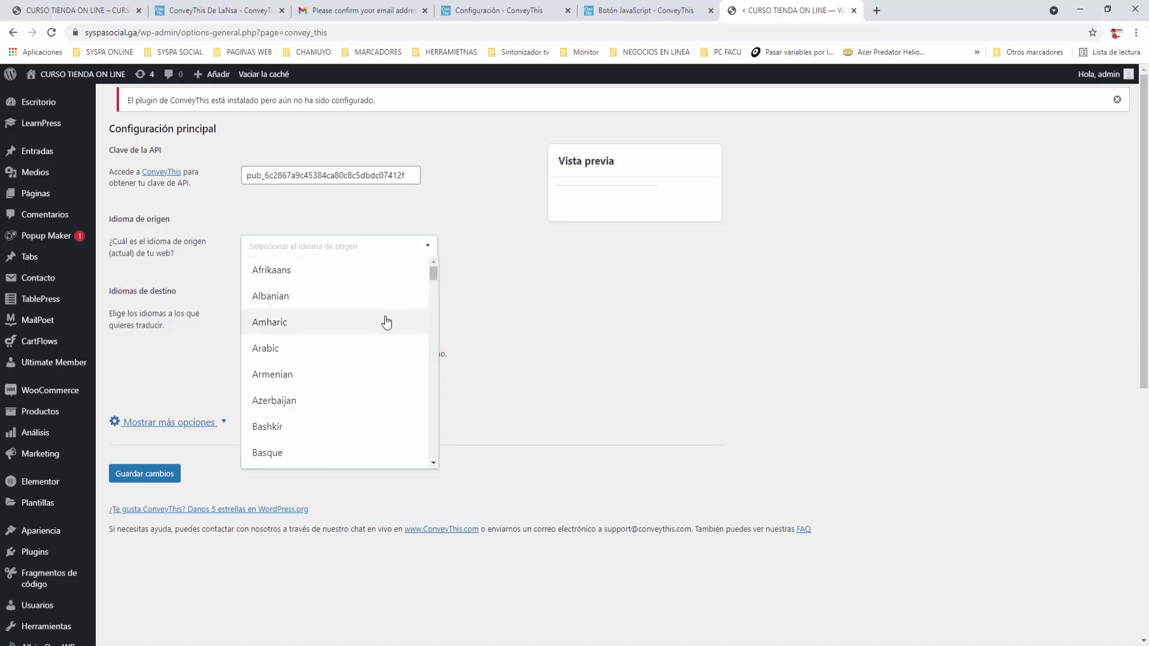
scroll(386, 322, down, 2)
scroll(387, 321, down, 5)
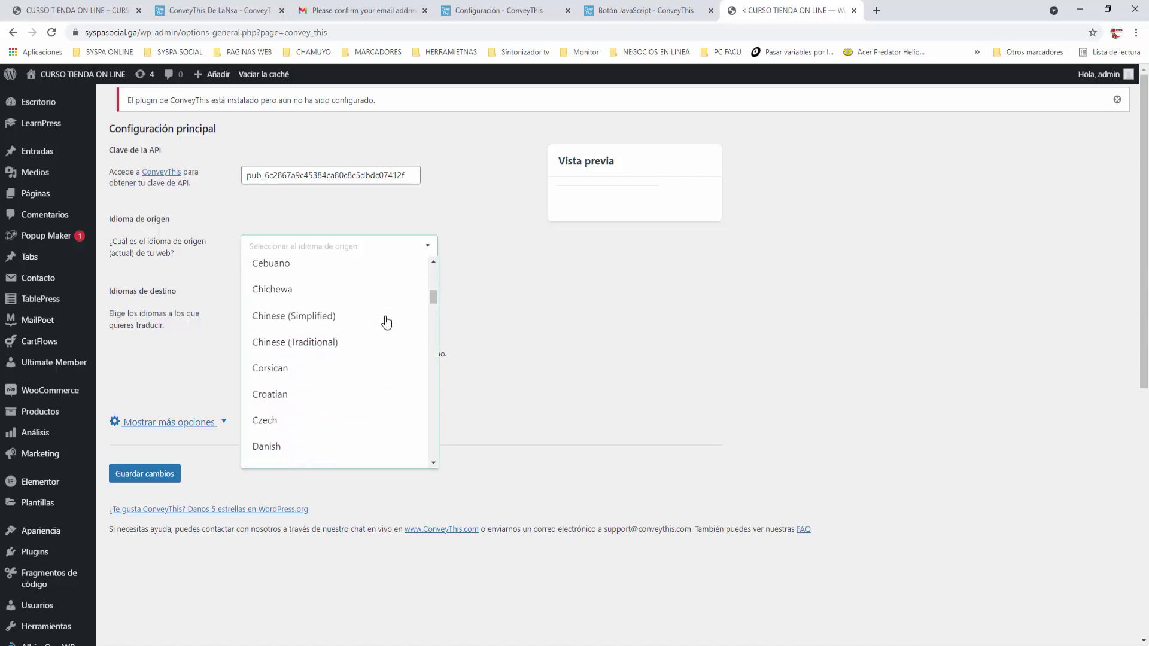
scroll(387, 322, down, 1)
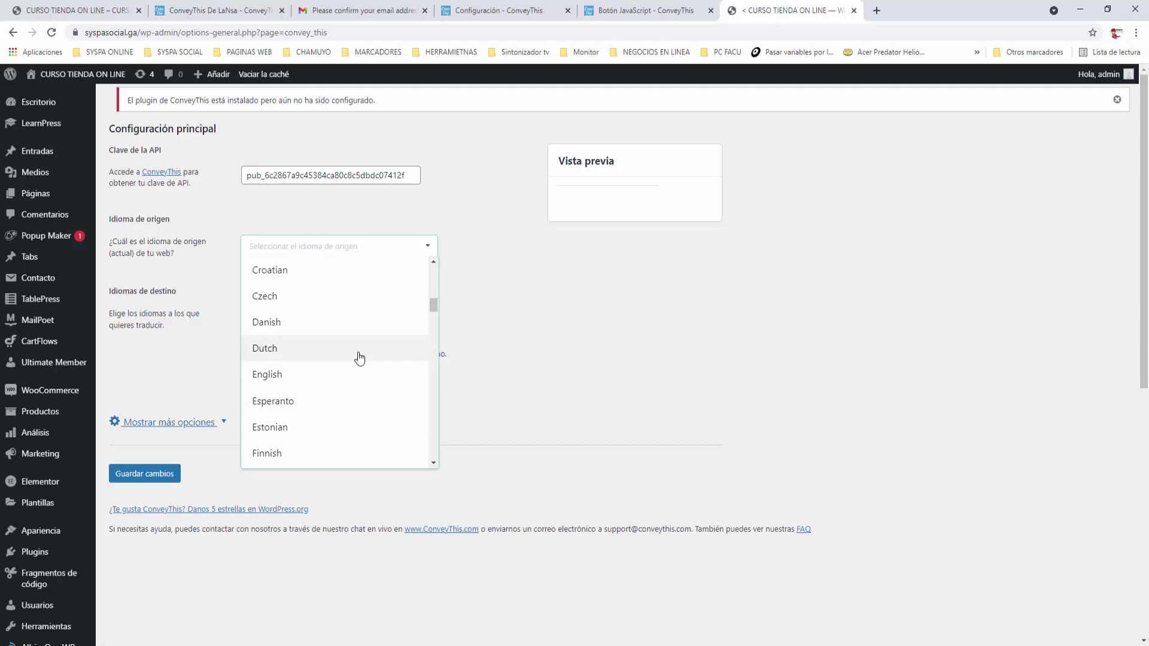
click(278, 377)
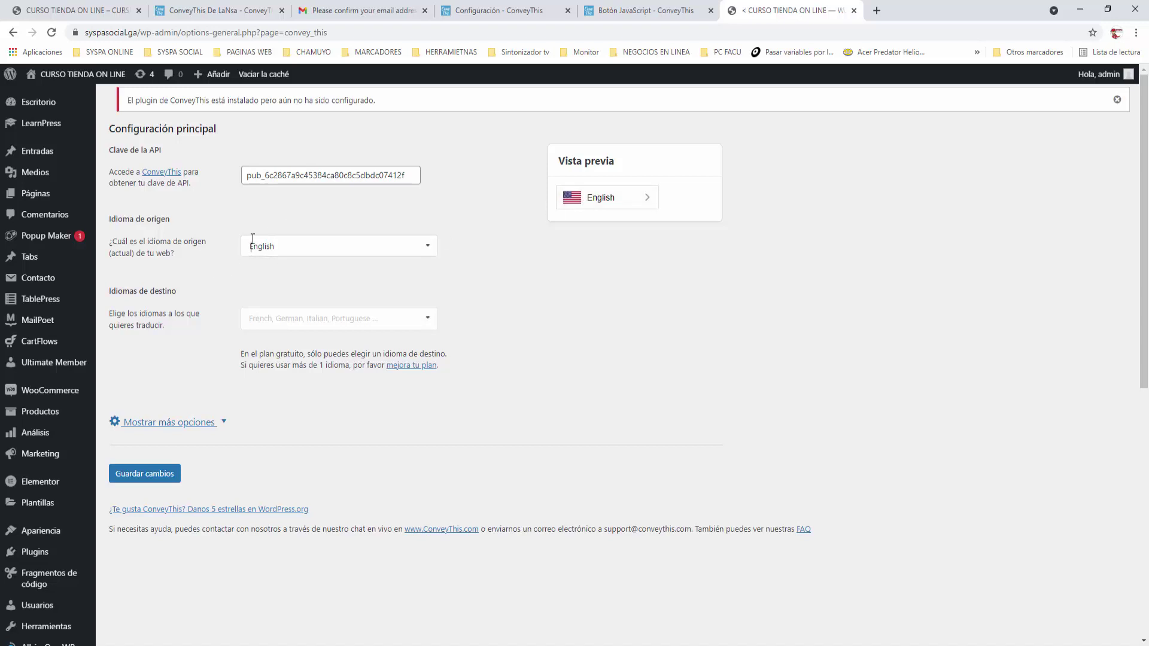
click(302, 317)
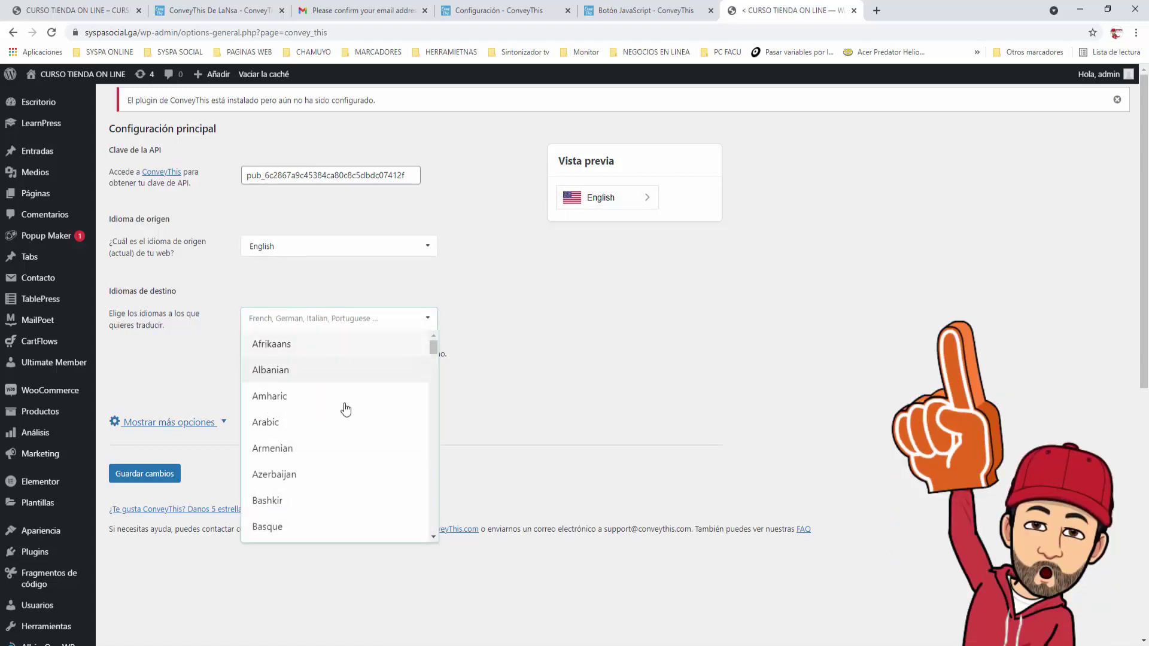
scroll(345, 407, down, 5)
scroll(346, 409, down, 12)
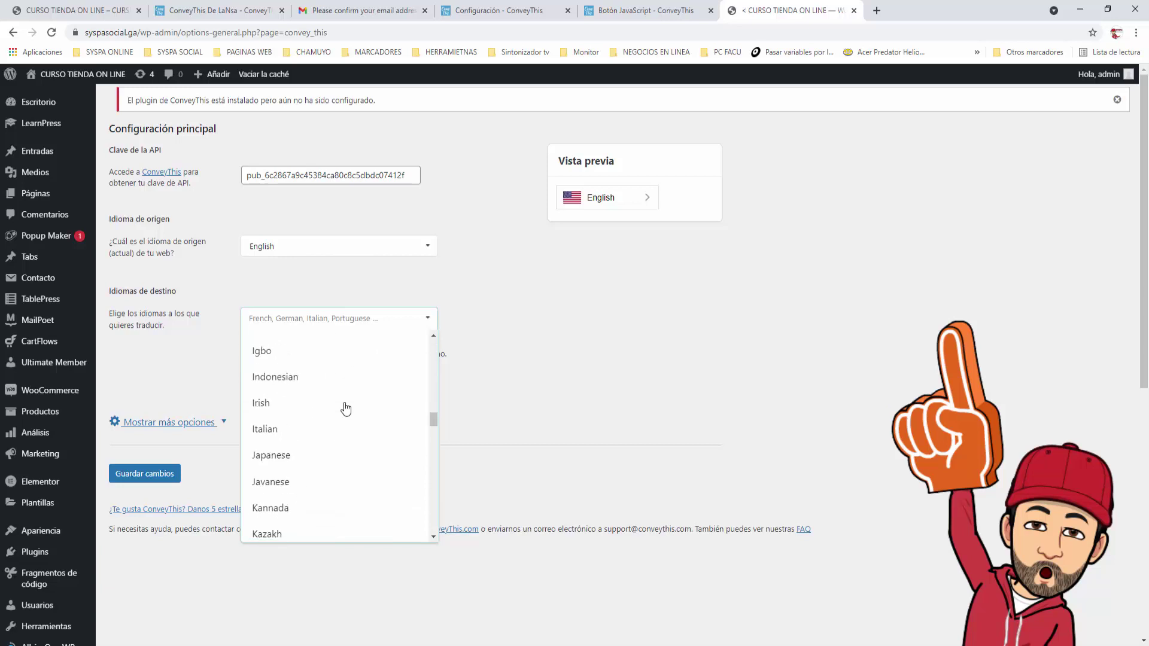
scroll(346, 409, down, 10)
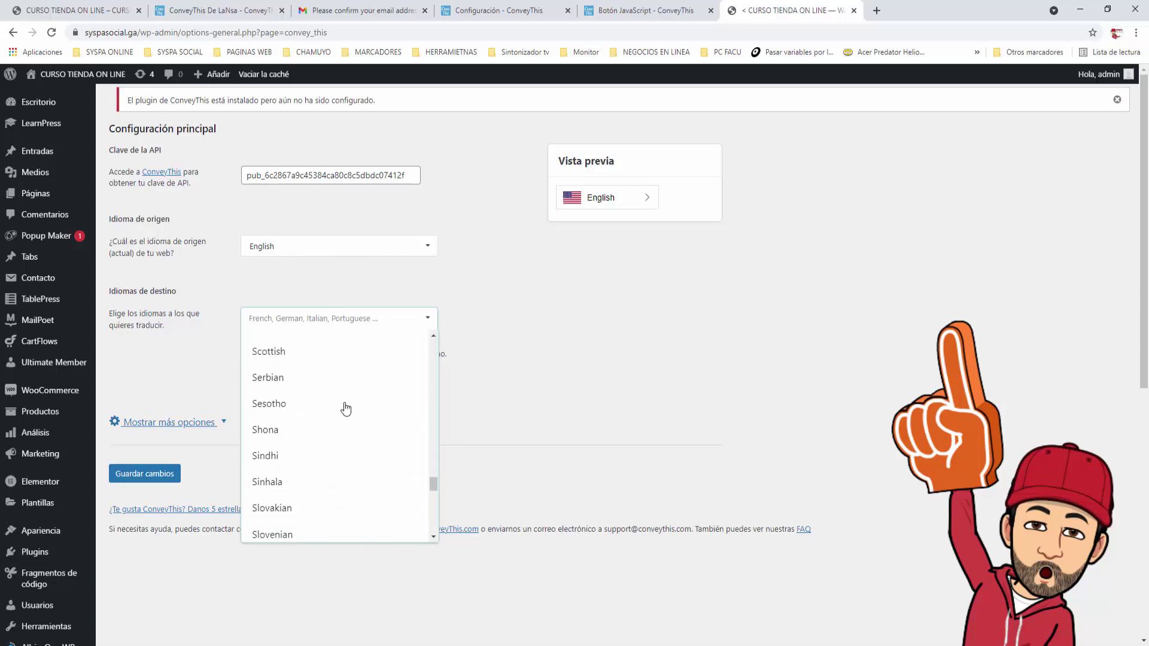
scroll(345, 408, down, 2)
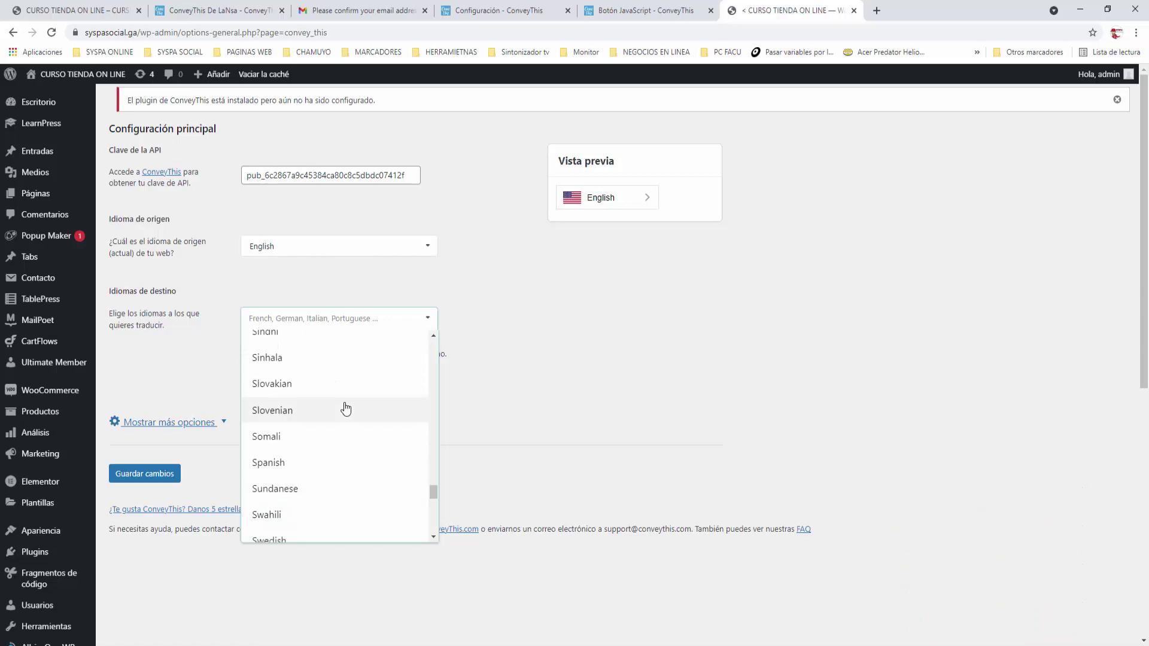
click(261, 471)
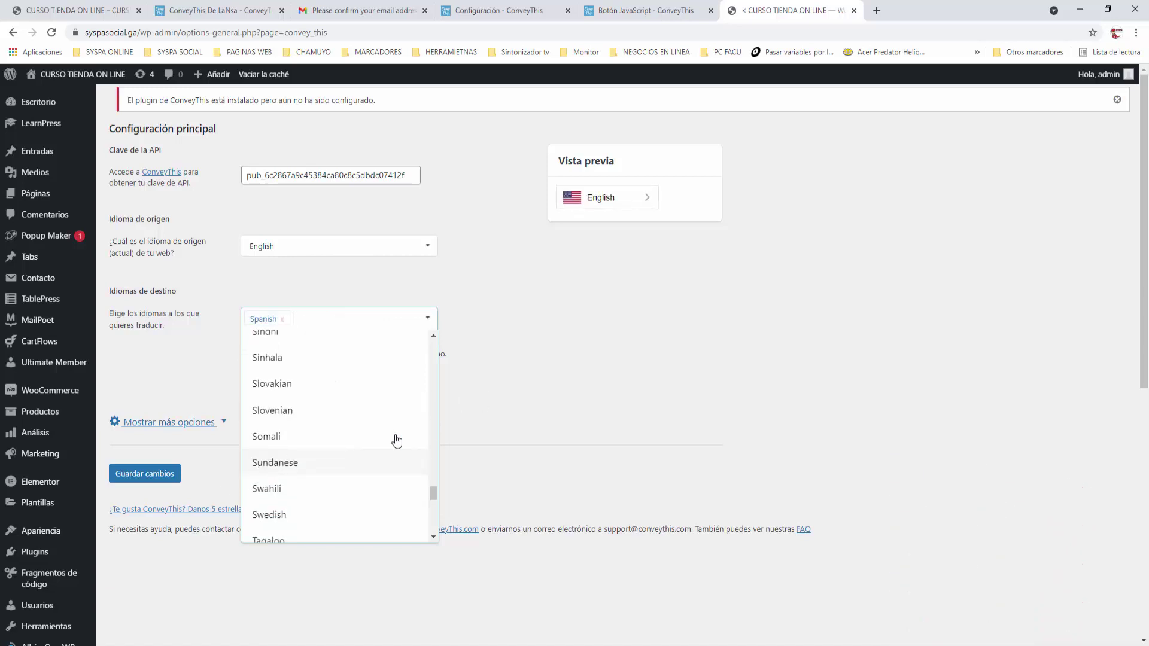
click(670, 318)
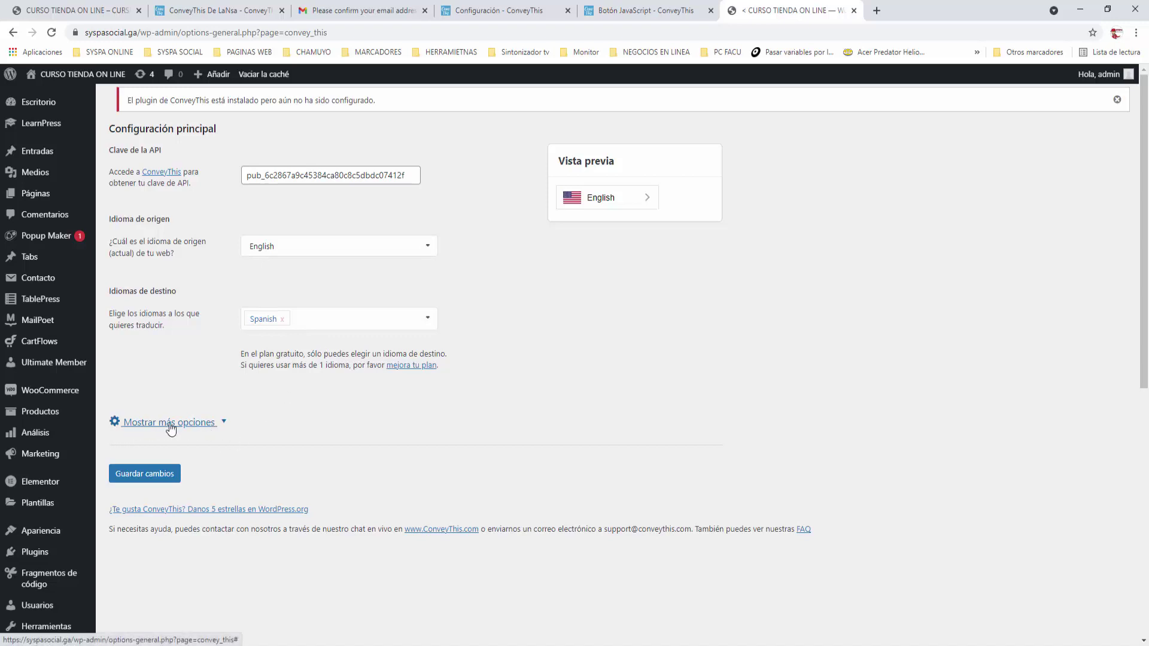
Show more ConveyThis options and scroll through the Generales, SEO and Personalizar idiomas sections
click(228, 422)
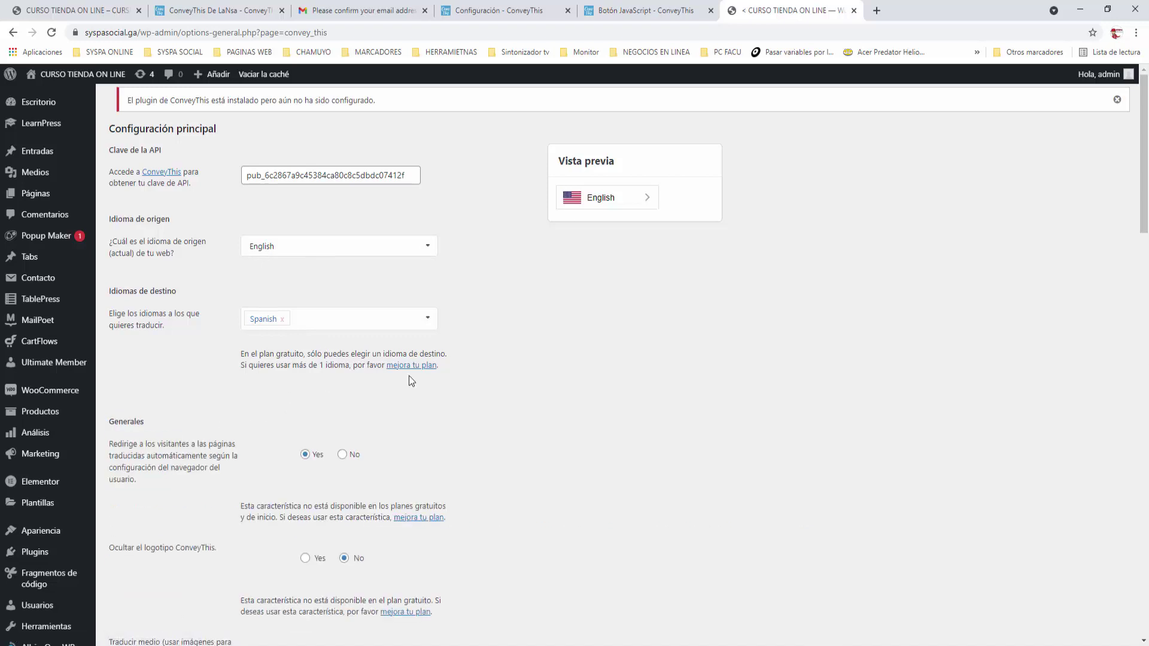
scroll(455, 371, down, 2)
scroll(492, 366, down, 2)
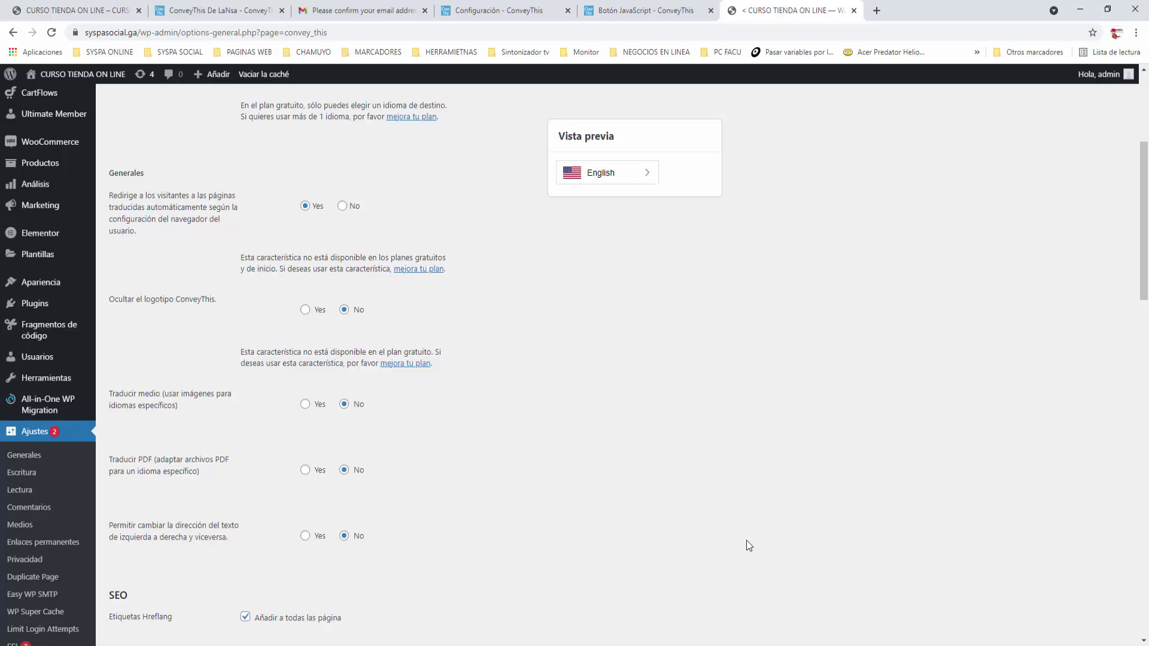
scroll(745, 540, down, 6)
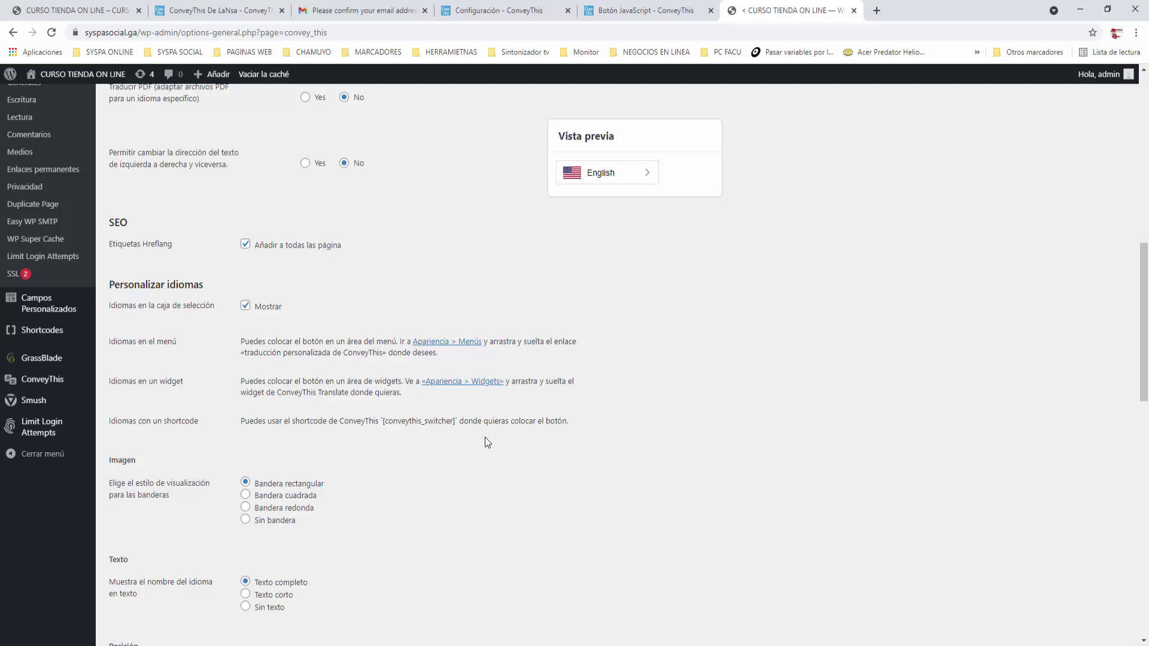
scroll(486, 440, down, 4)
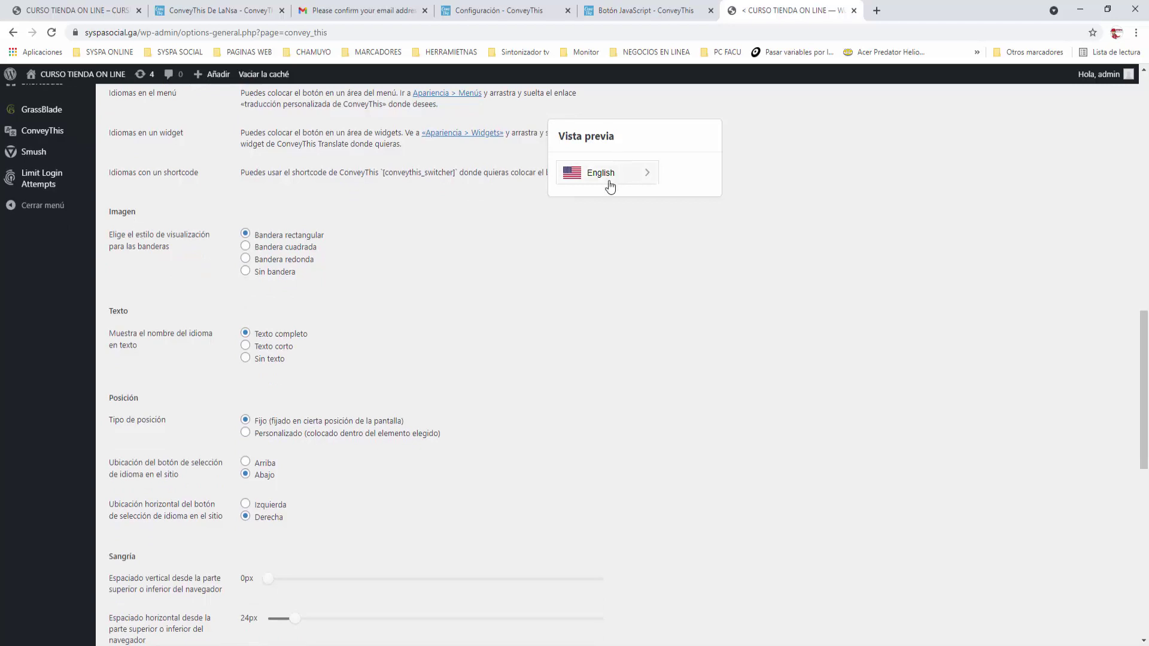
Try each flag and text style in the preview, settling on Bandera rectangular with Texto corto
click(649, 175)
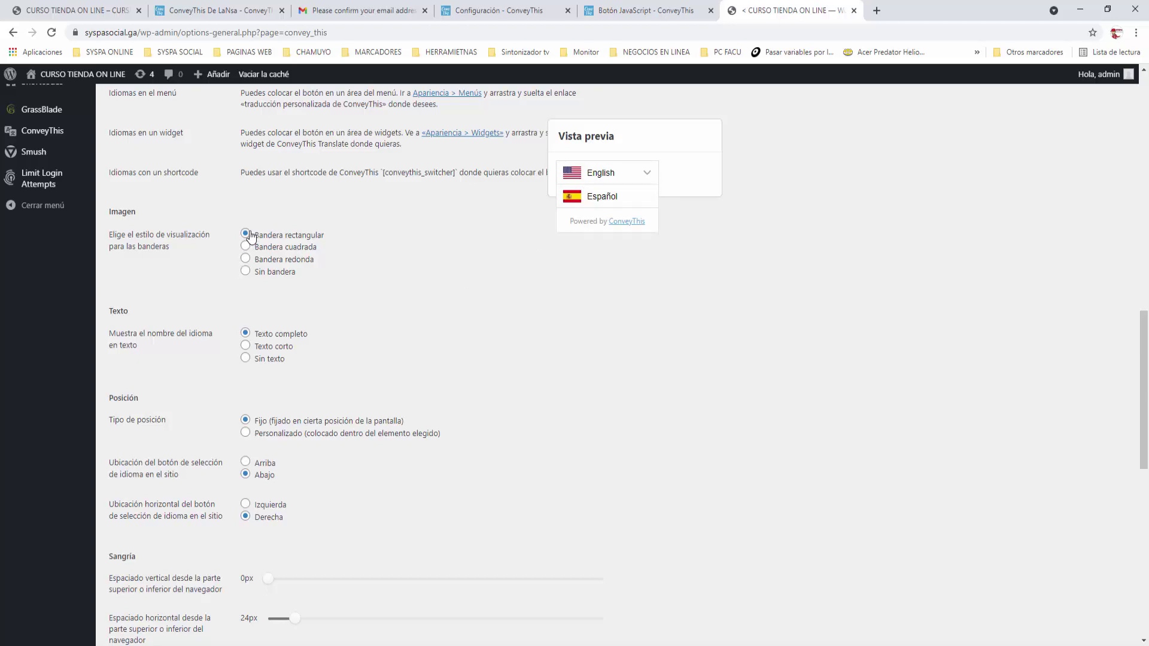
click(246, 247)
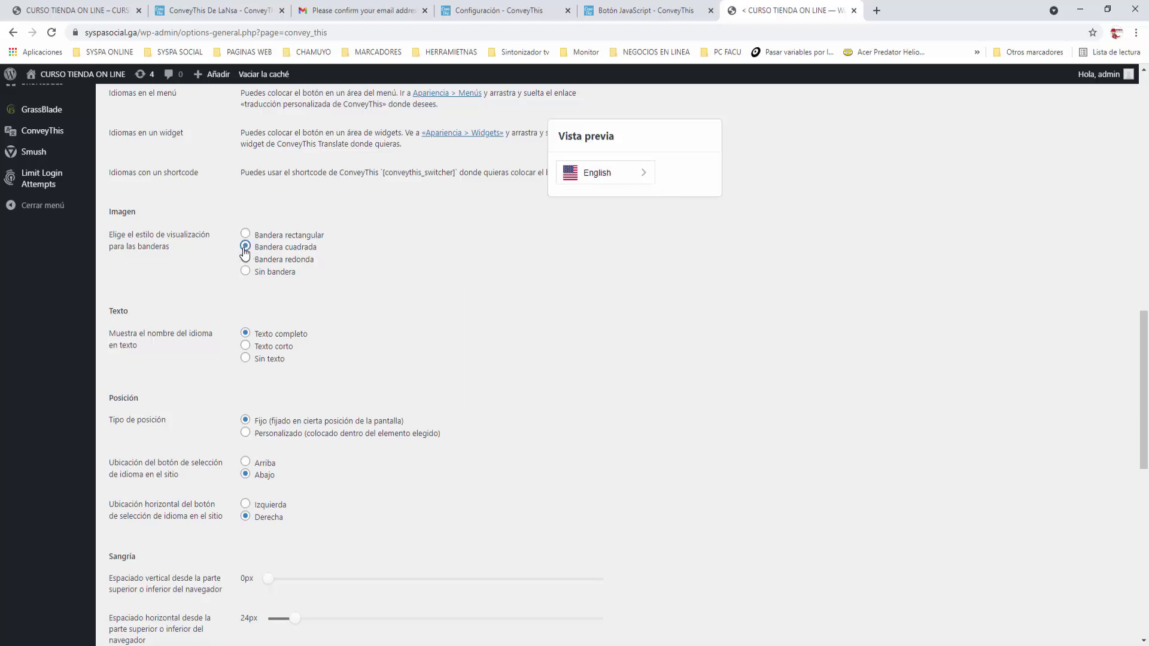
click(245, 259)
click(246, 272)
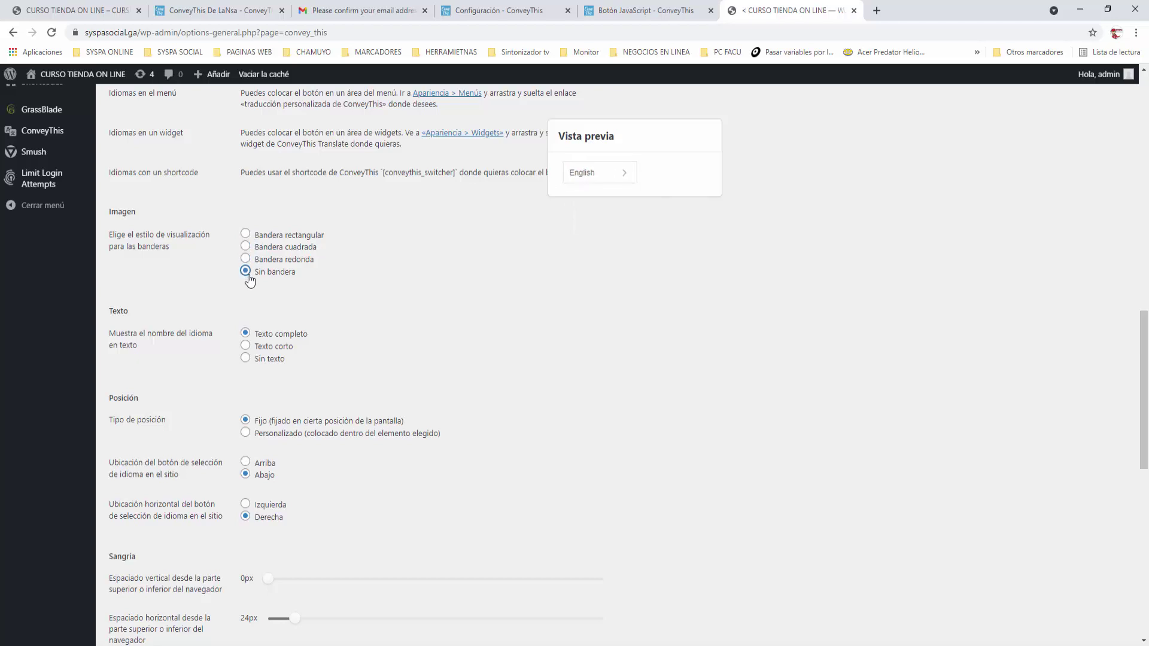
click(246, 234)
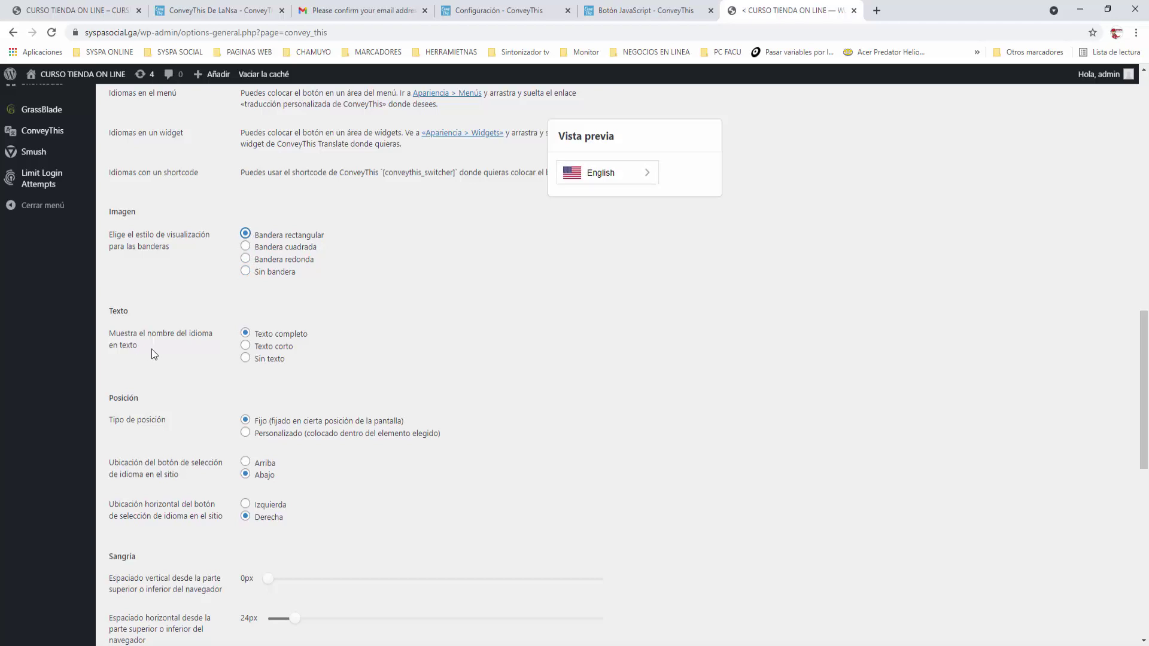
click(246, 348)
click(616, 177)
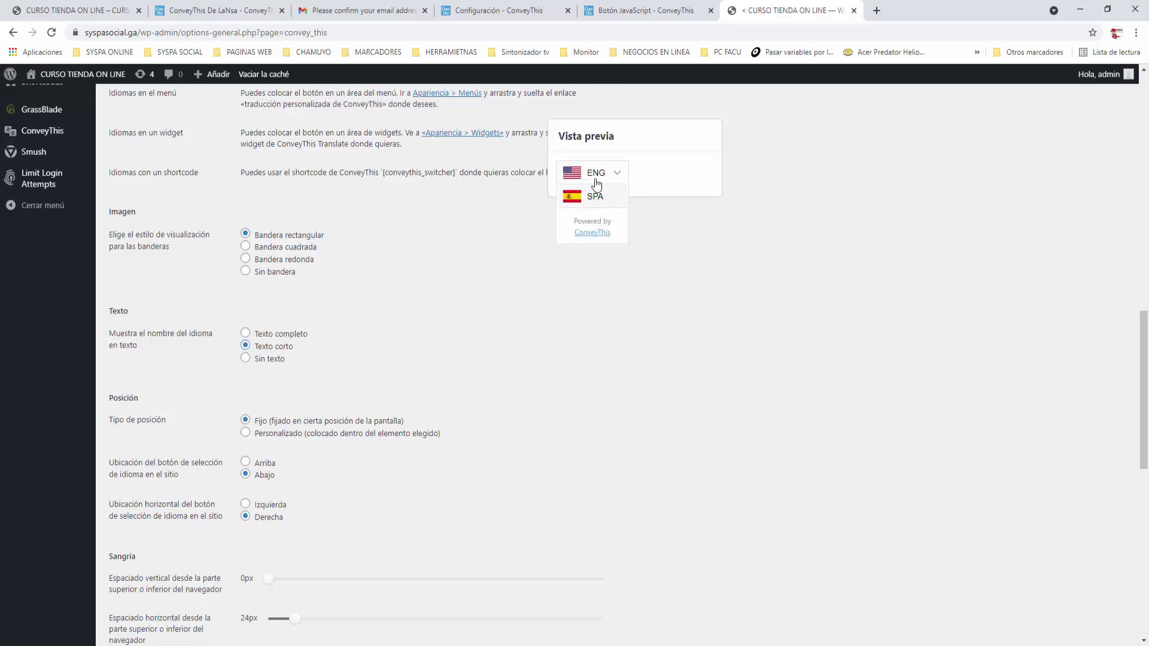
click(246, 359)
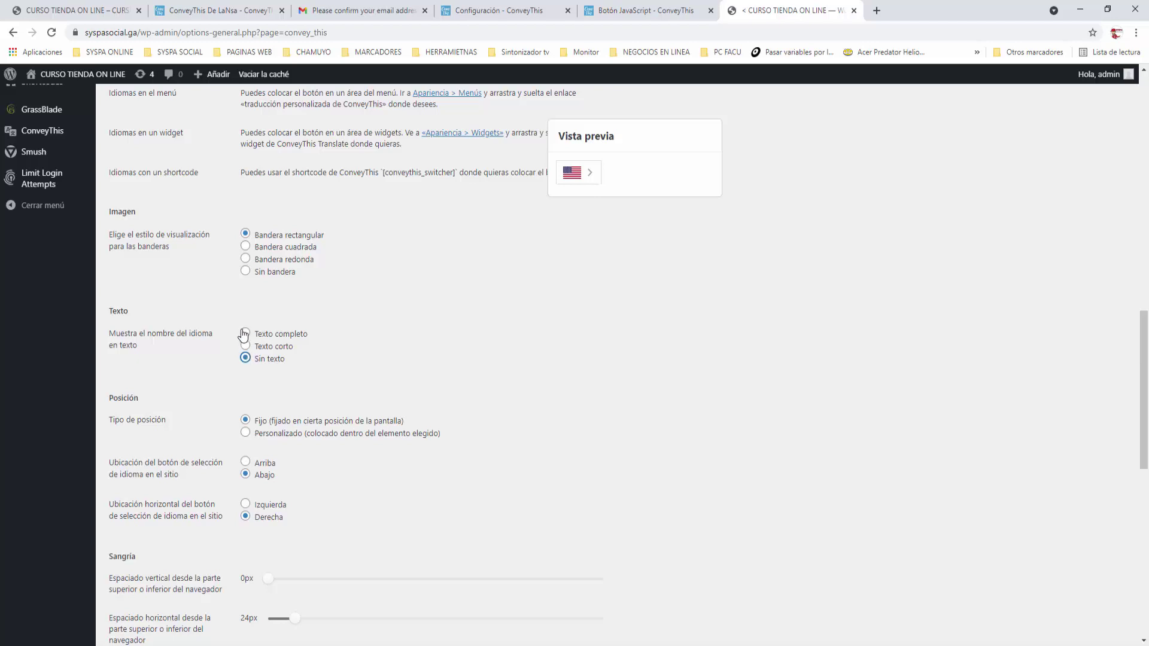
click(245, 345)
scroll(393, 358, down, 2)
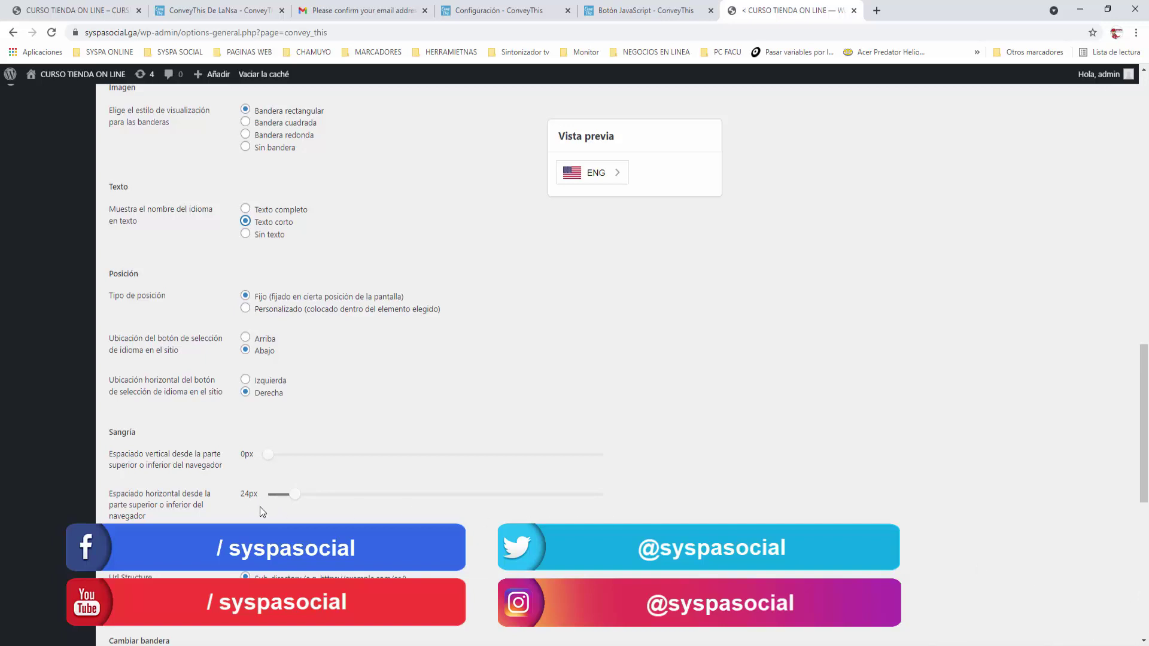
scroll(584, 468, down, 5)
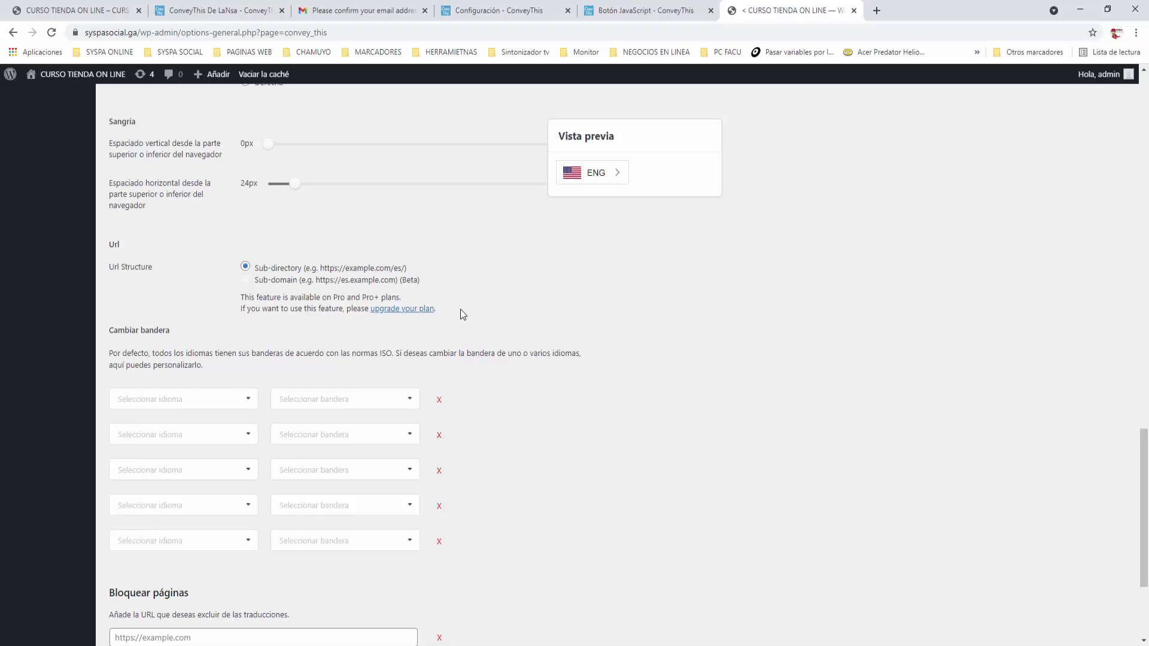
scroll(461, 308, down, 2)
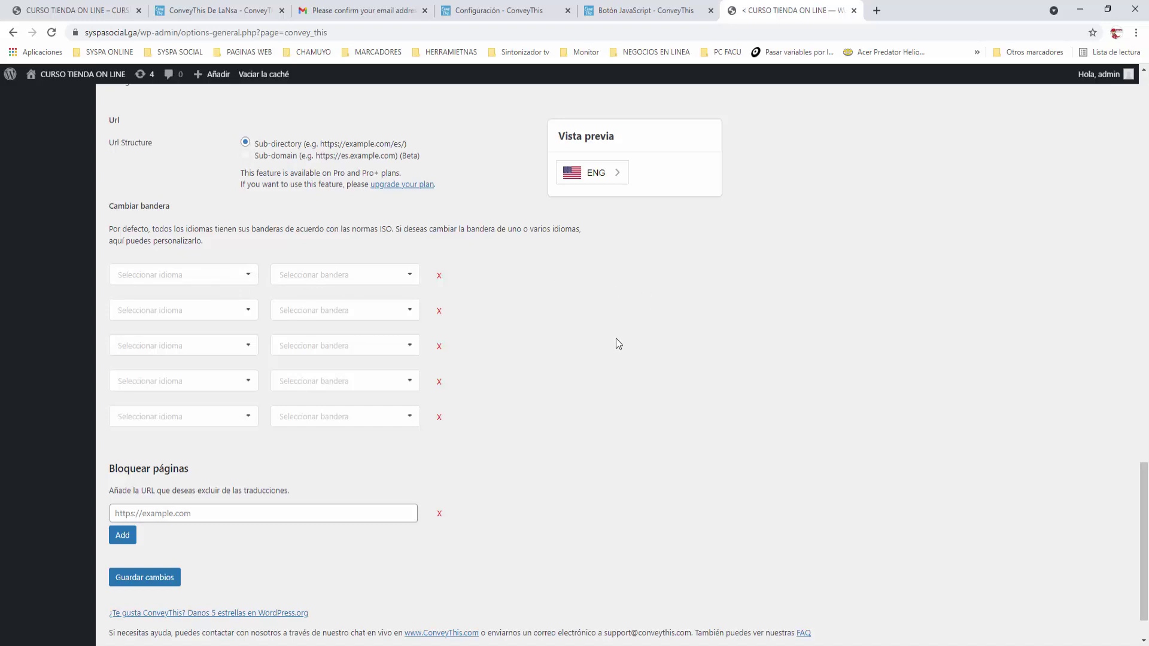
scroll(619, 344, down, 1)
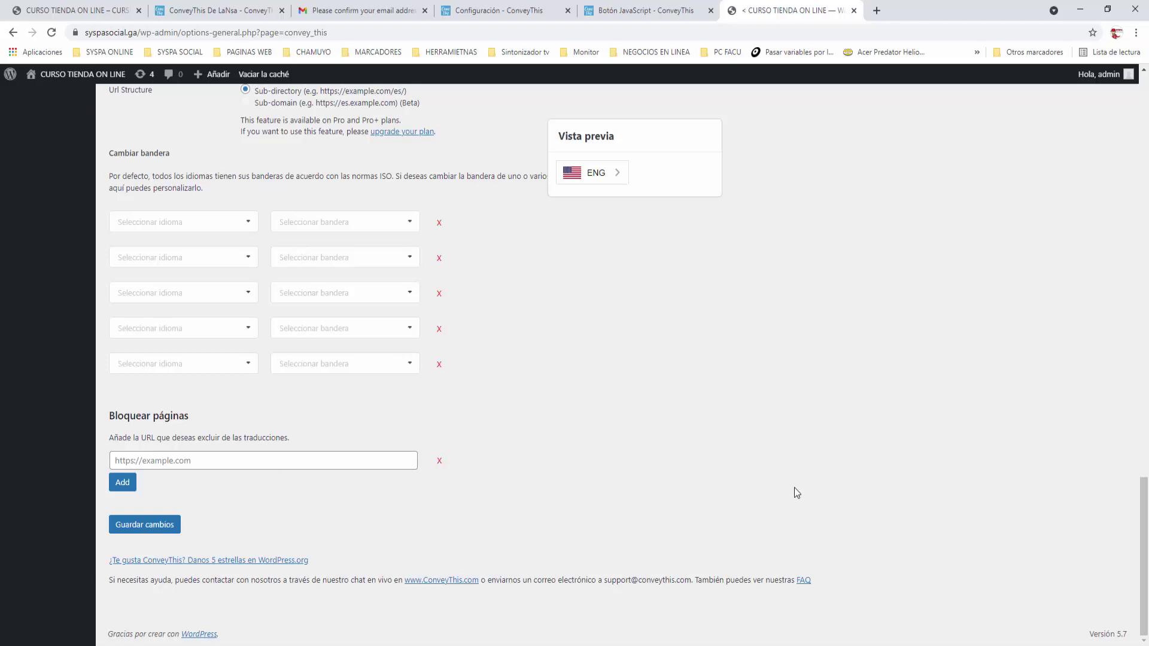
scroll(794, 489, up, 10)
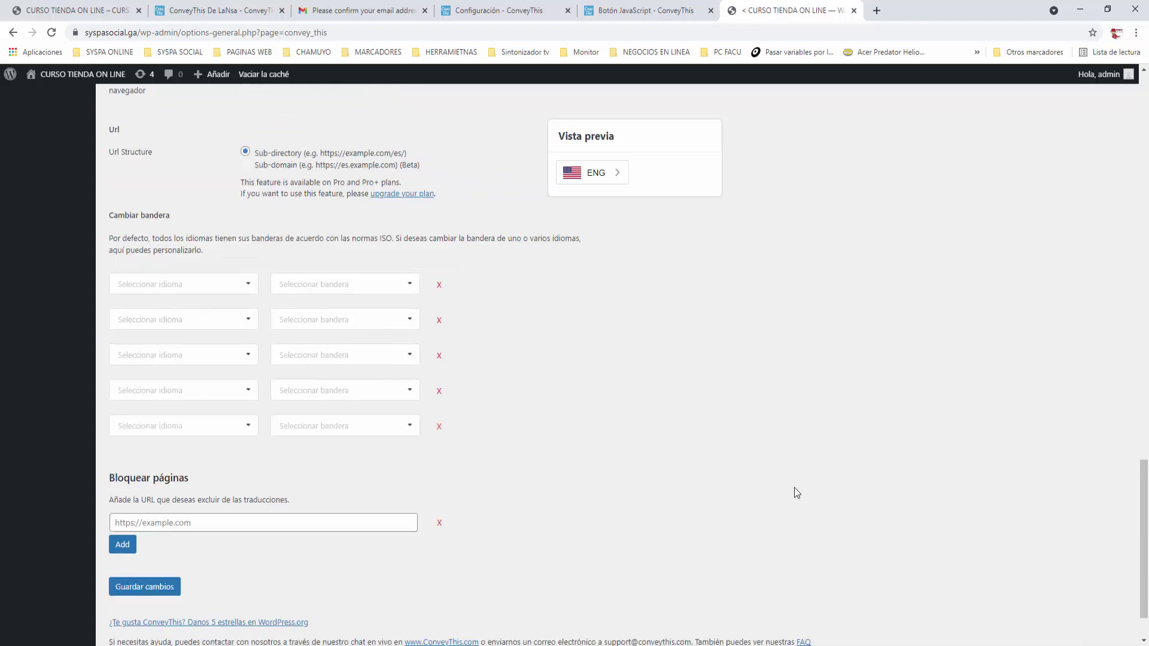
scroll(794, 488, up, 15)
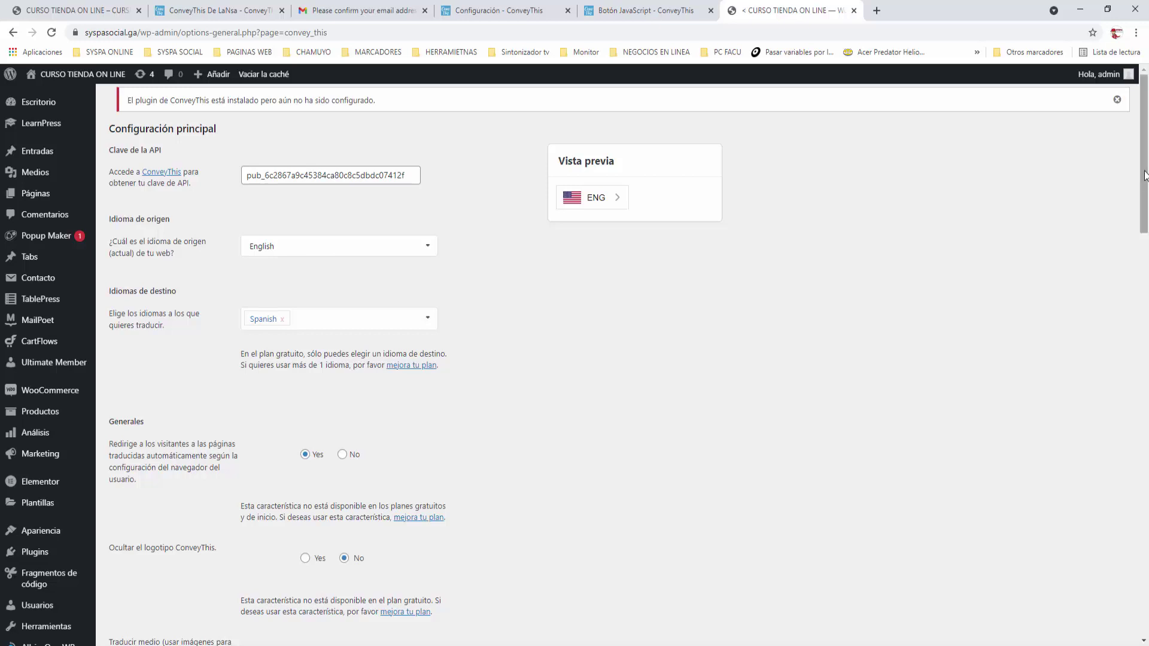
drag(1142, 180, 1054, 584)
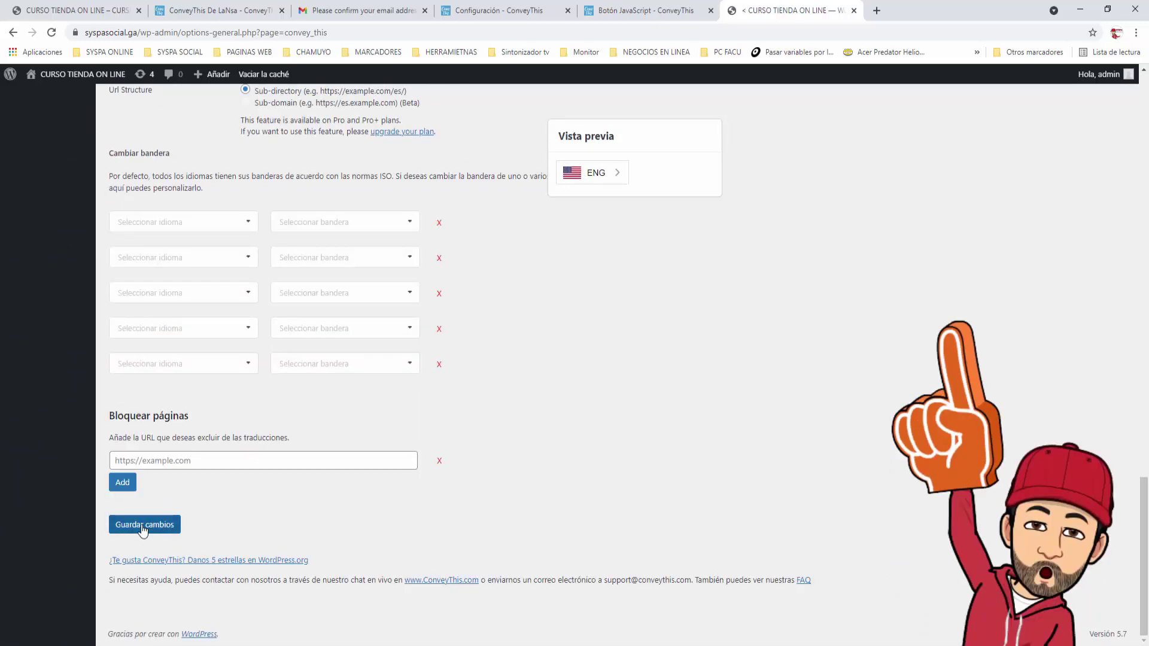
Save the ConveyThis settings with Guardar cambios and return to the ConveyThis setup guide
click(142, 530)
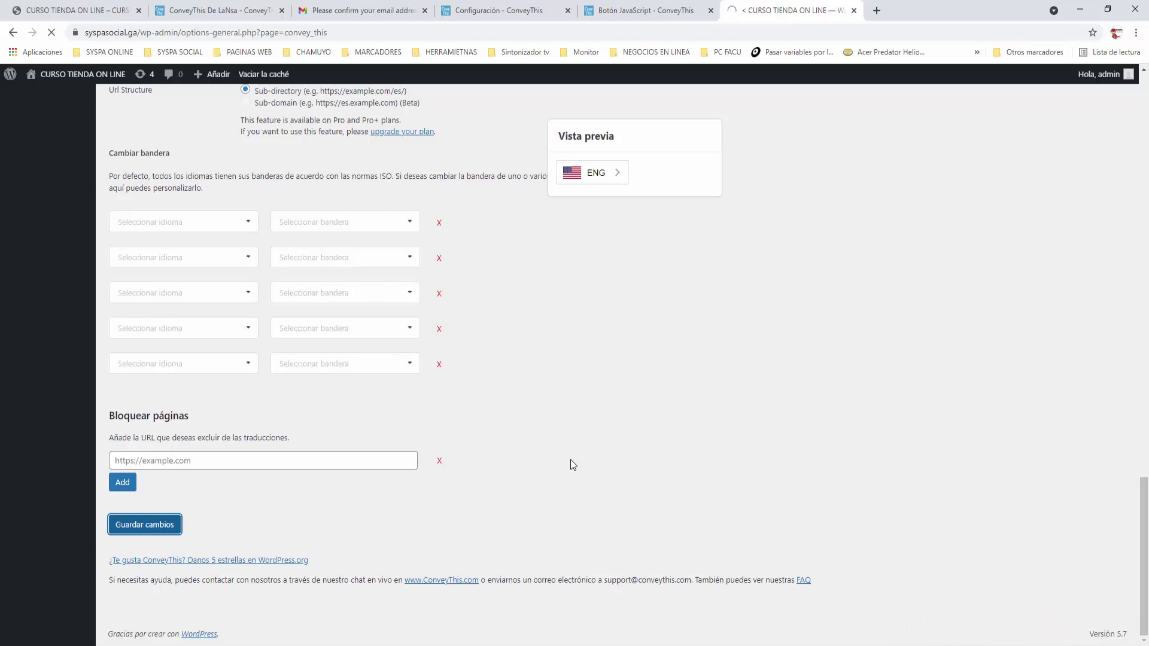
click(505, 12)
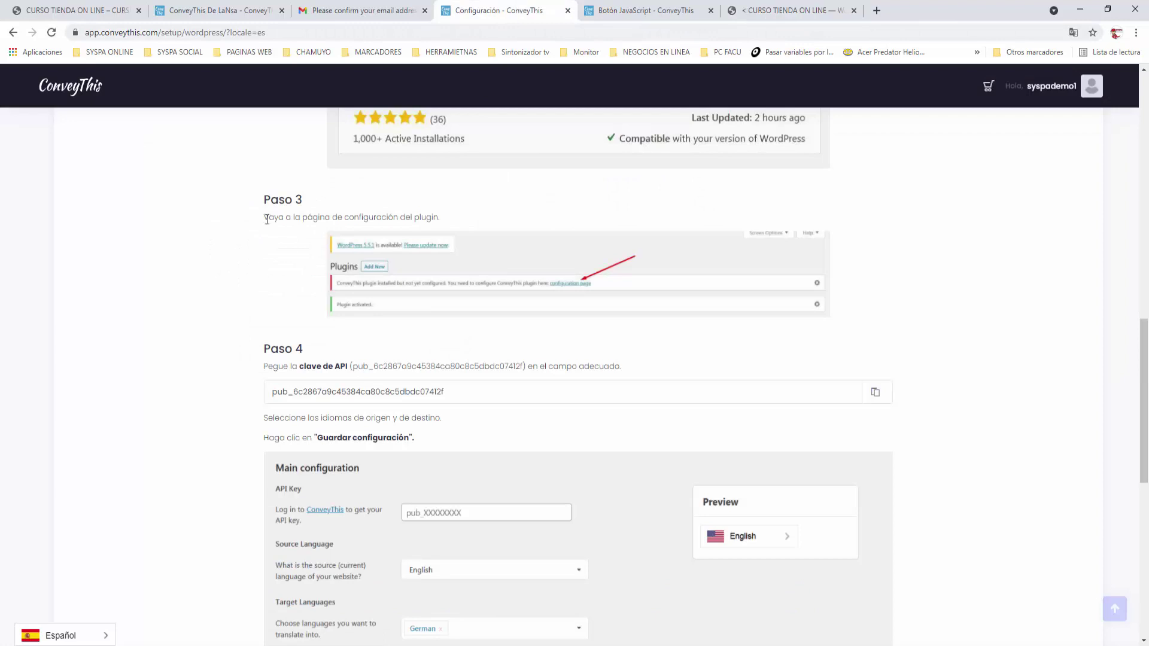
Scroll the setup guide to Paso 5 and close the Gmail and extra ConveyThis tabs
scroll(356, 330, down, 1)
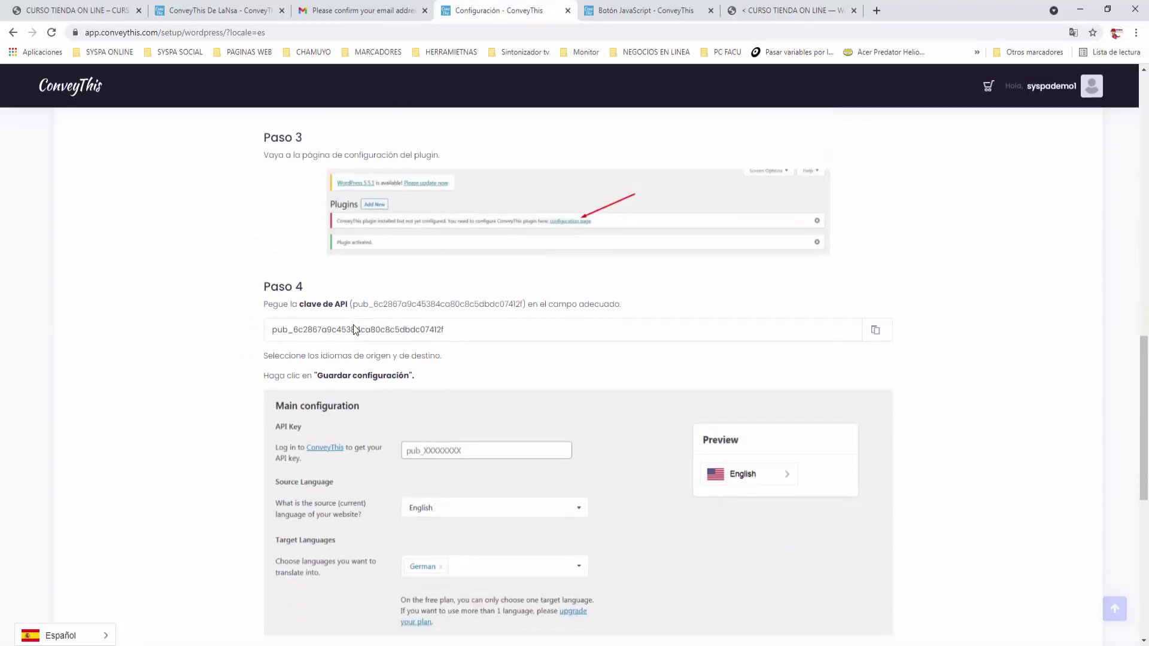
scroll(356, 329, down, 1)
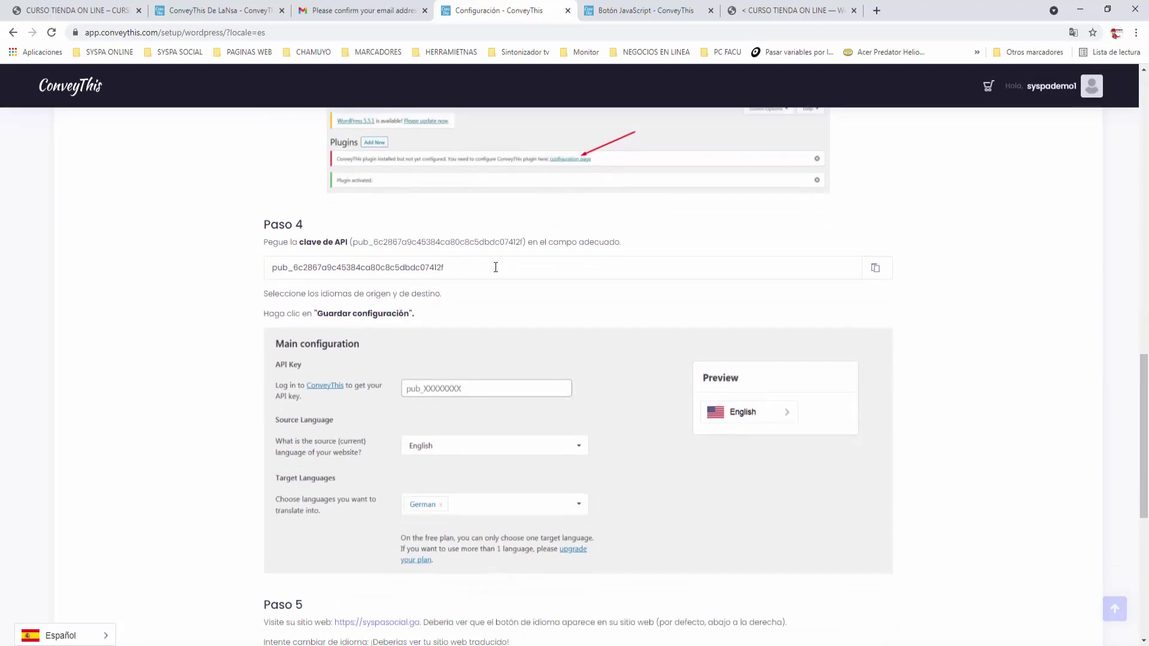
scroll(495, 267, down, 2)
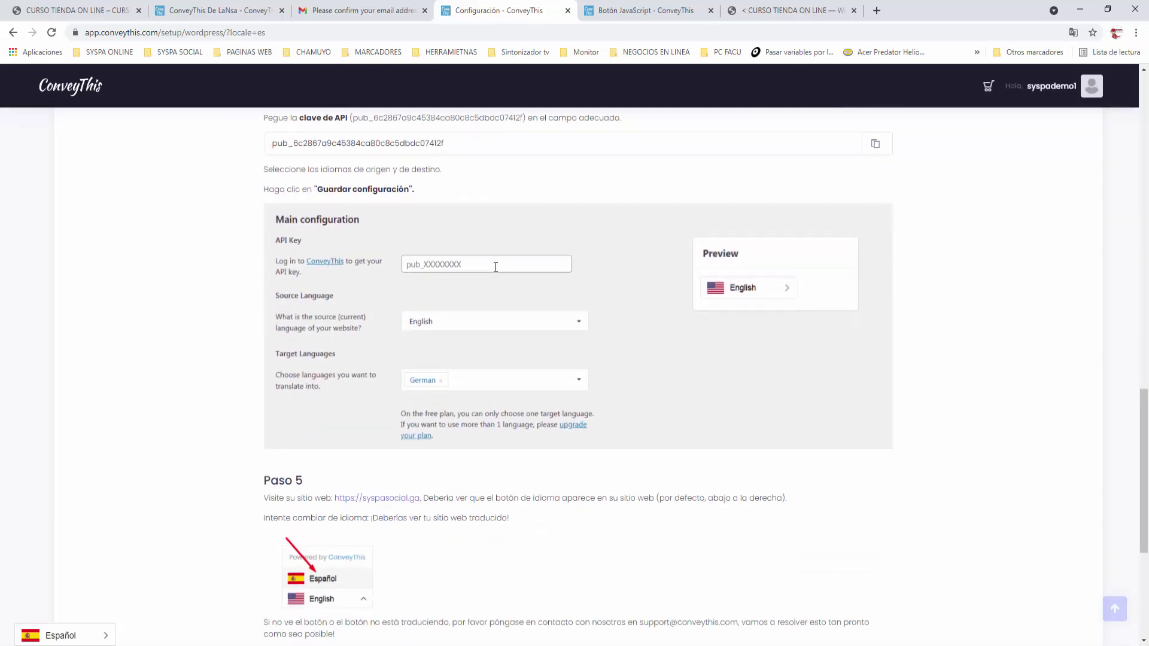
scroll(496, 267, down, 3)
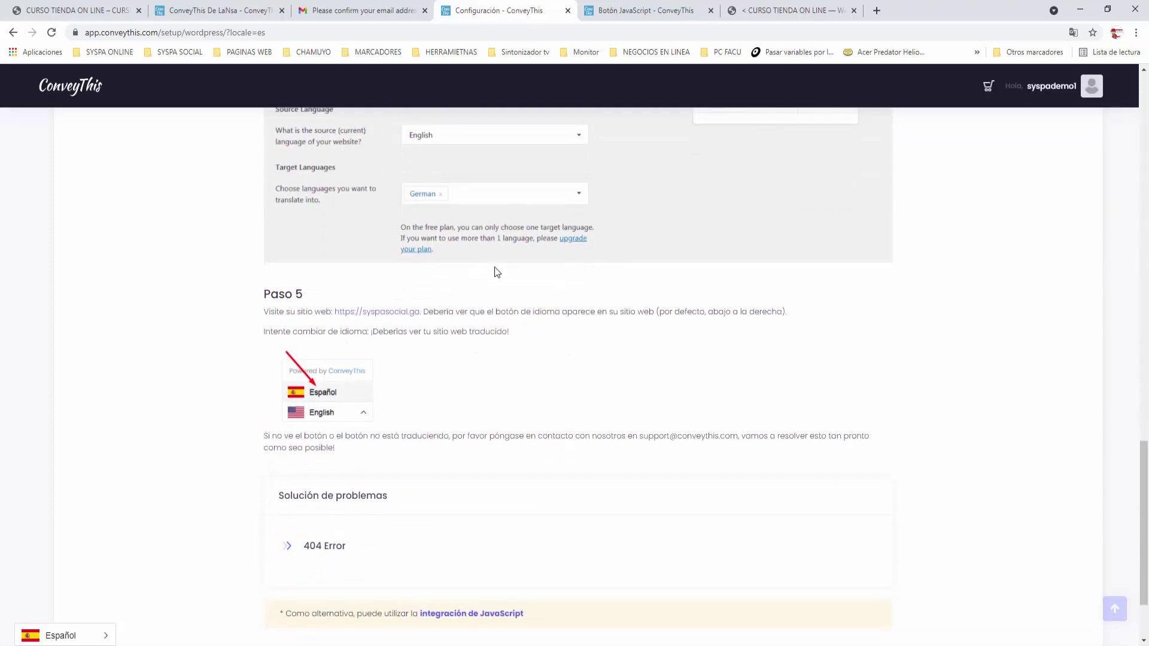
scroll(494, 267, down, 1)
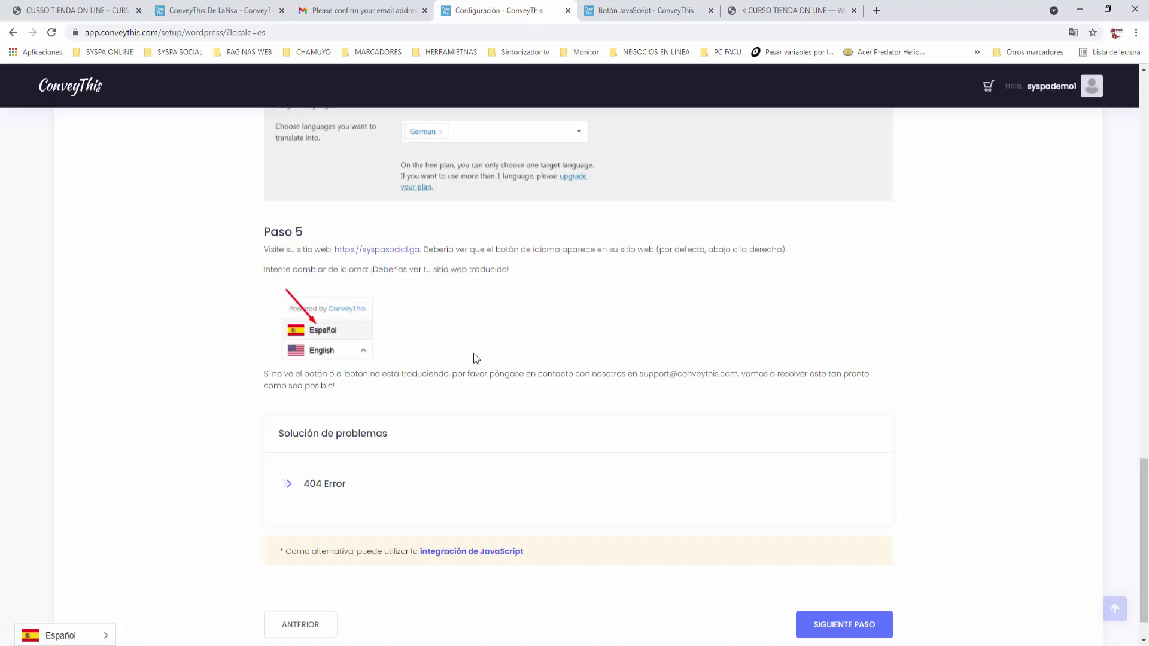
click(425, 10)
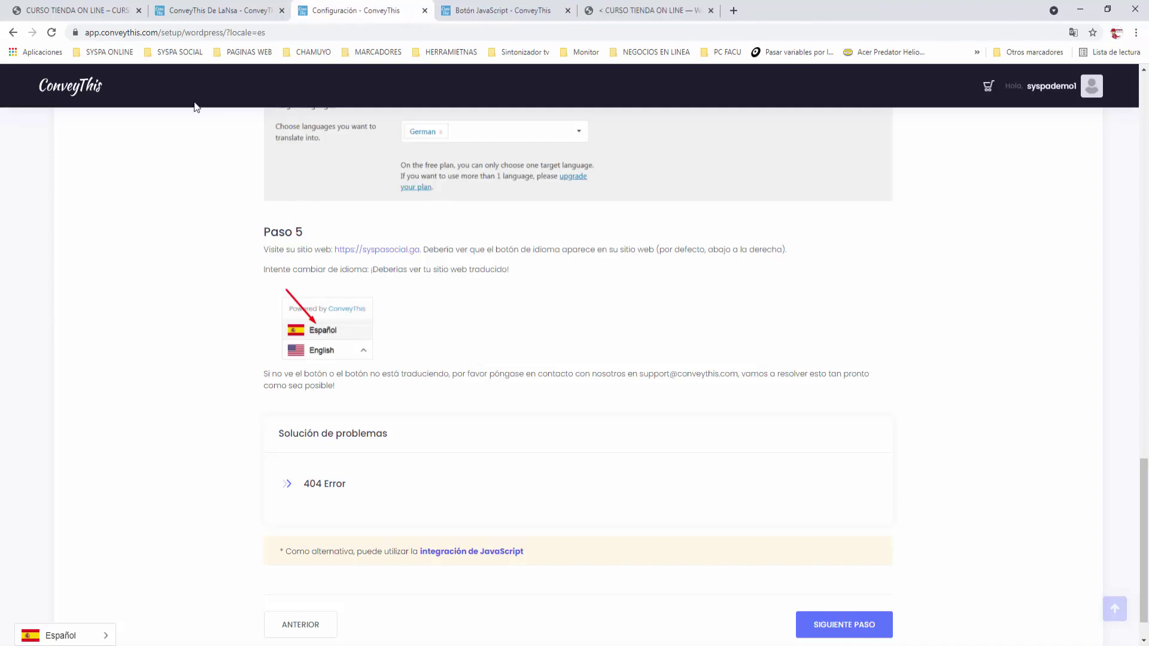
click(281, 11)
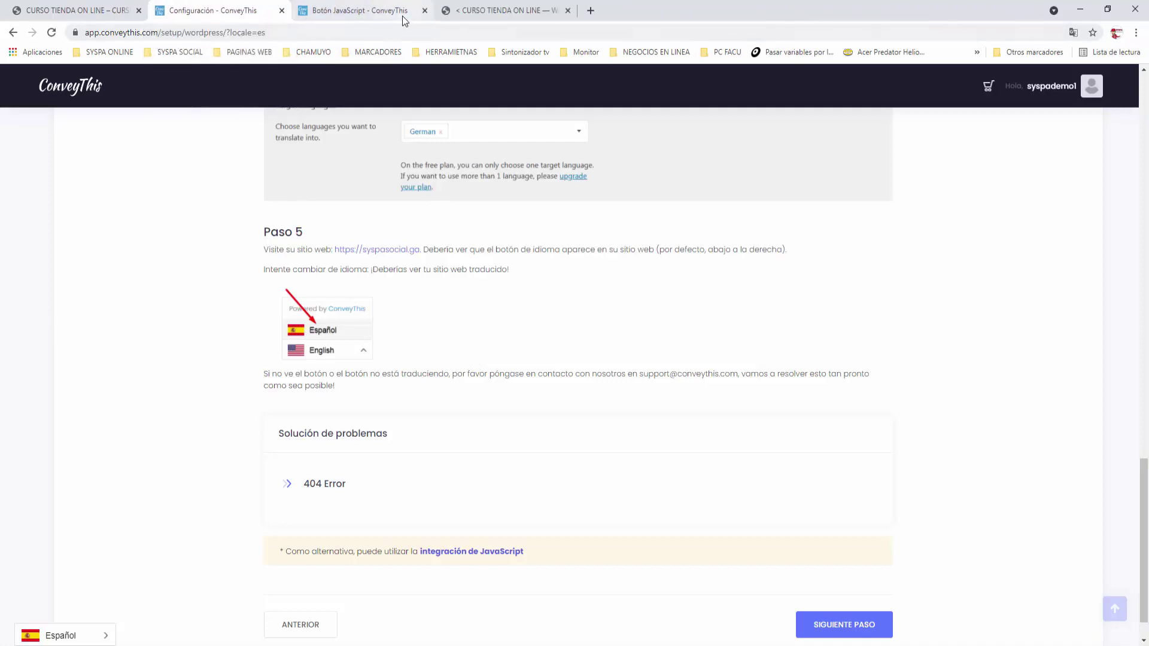
Reload the live store and scroll through the homepage, now shown in Spanish
click(75, 11)
click(52, 33)
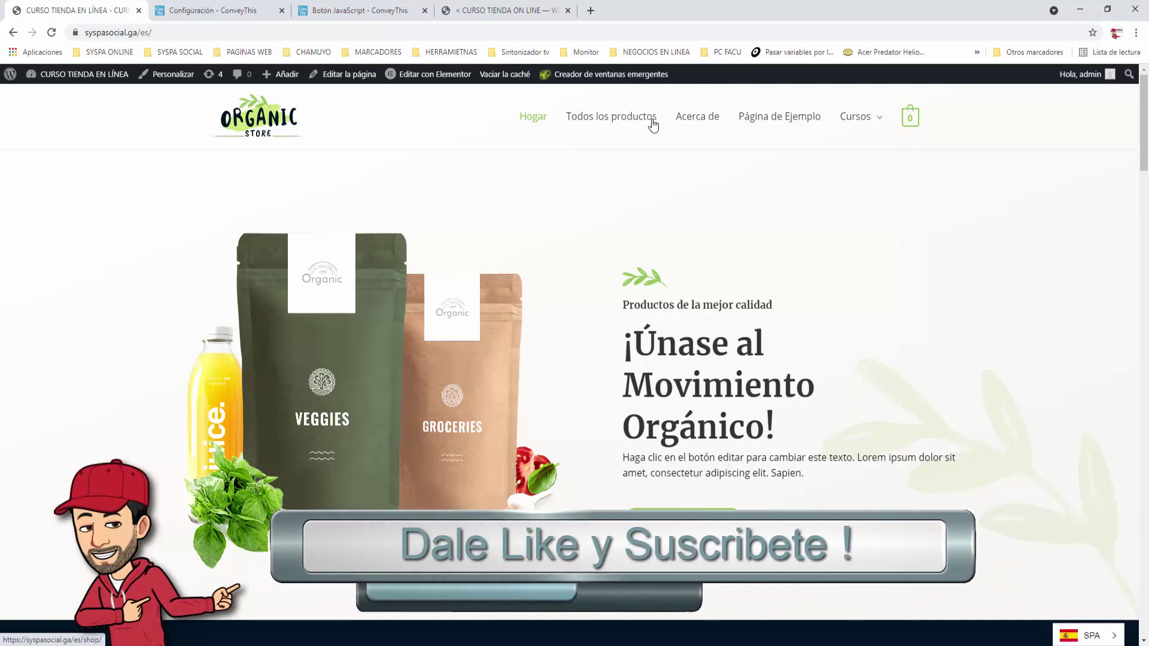
mouse_move(856, 117)
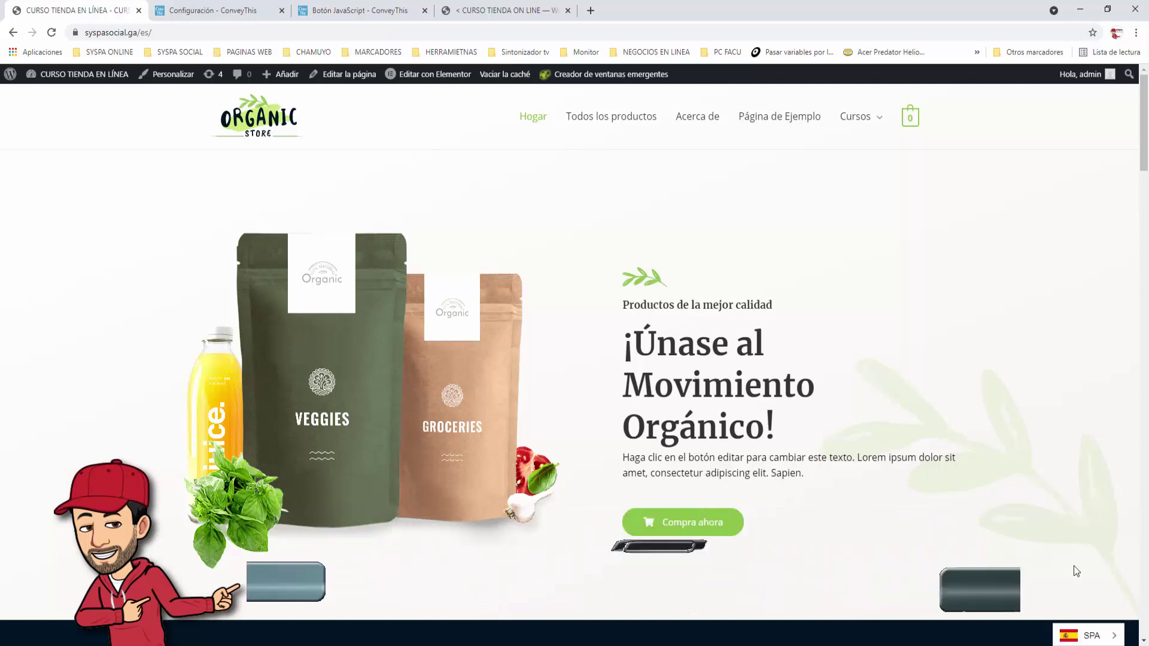
scroll(836, 324, down, 7)
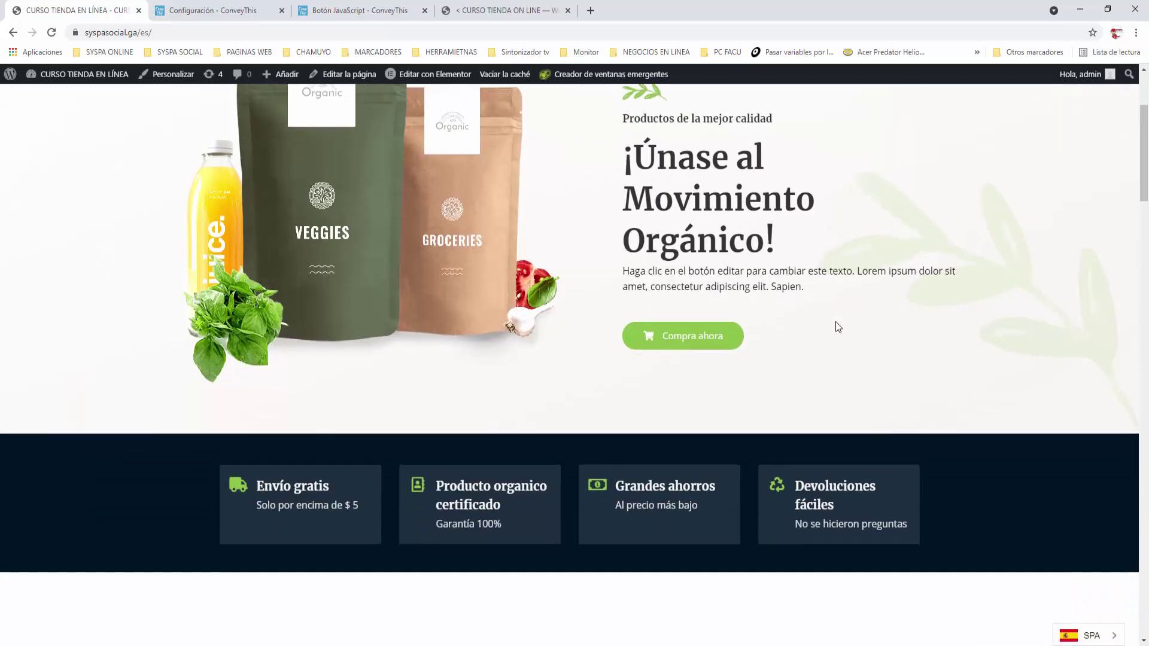
scroll(837, 326, down, 5)
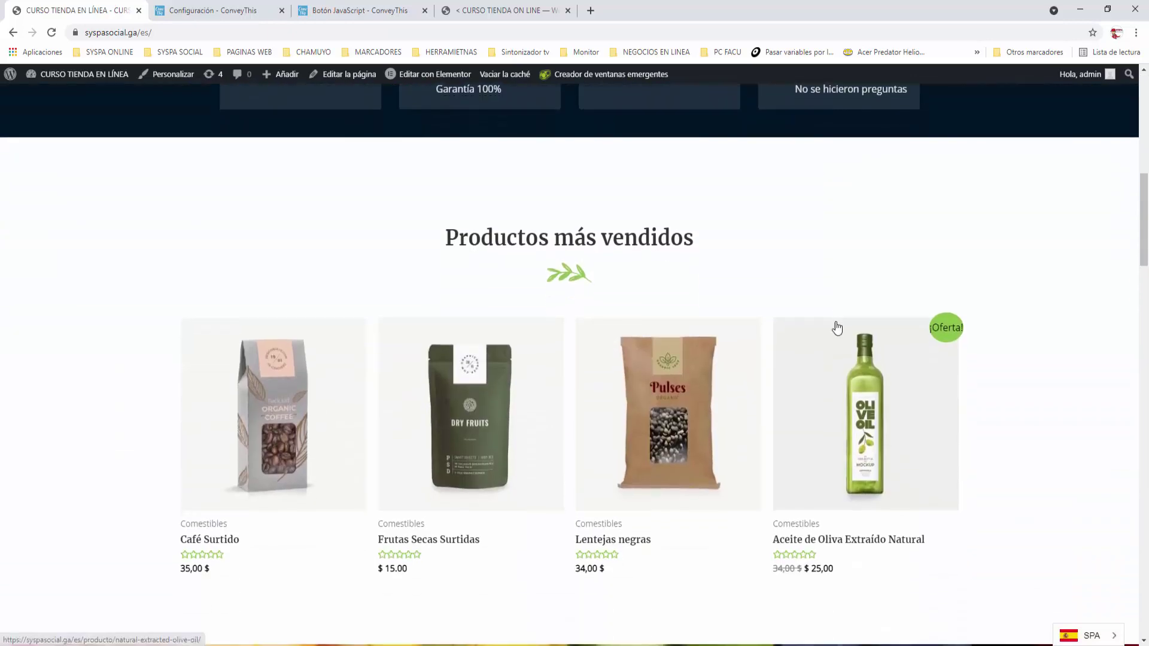
scroll(837, 328, down, 7)
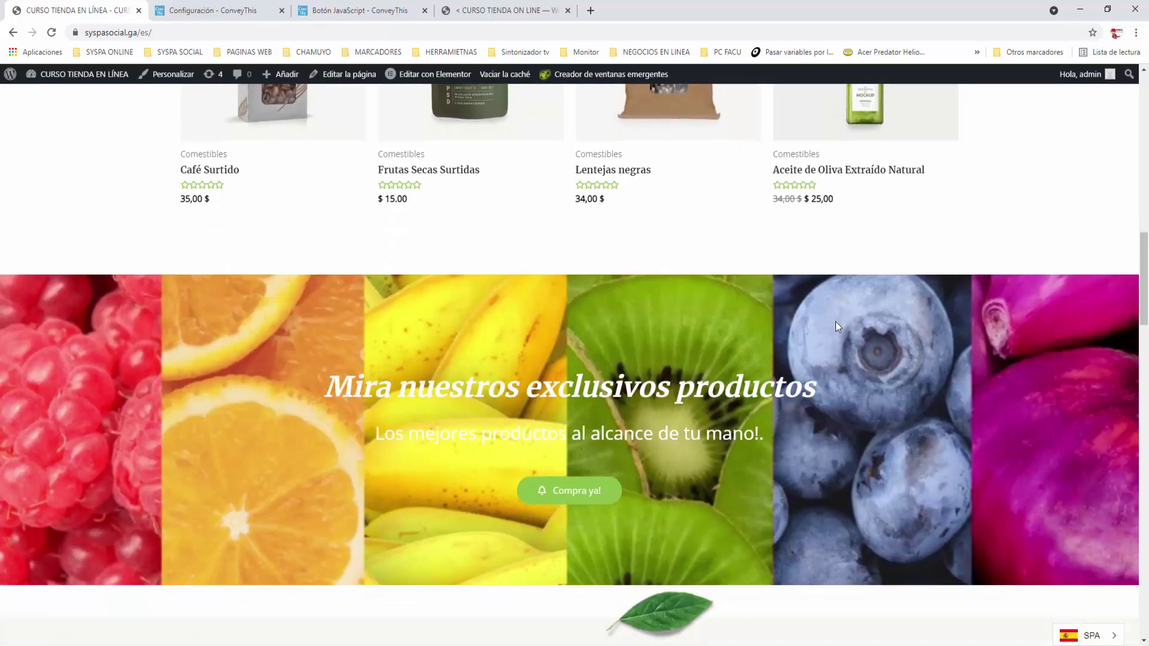
scroll(836, 324, down, 12)
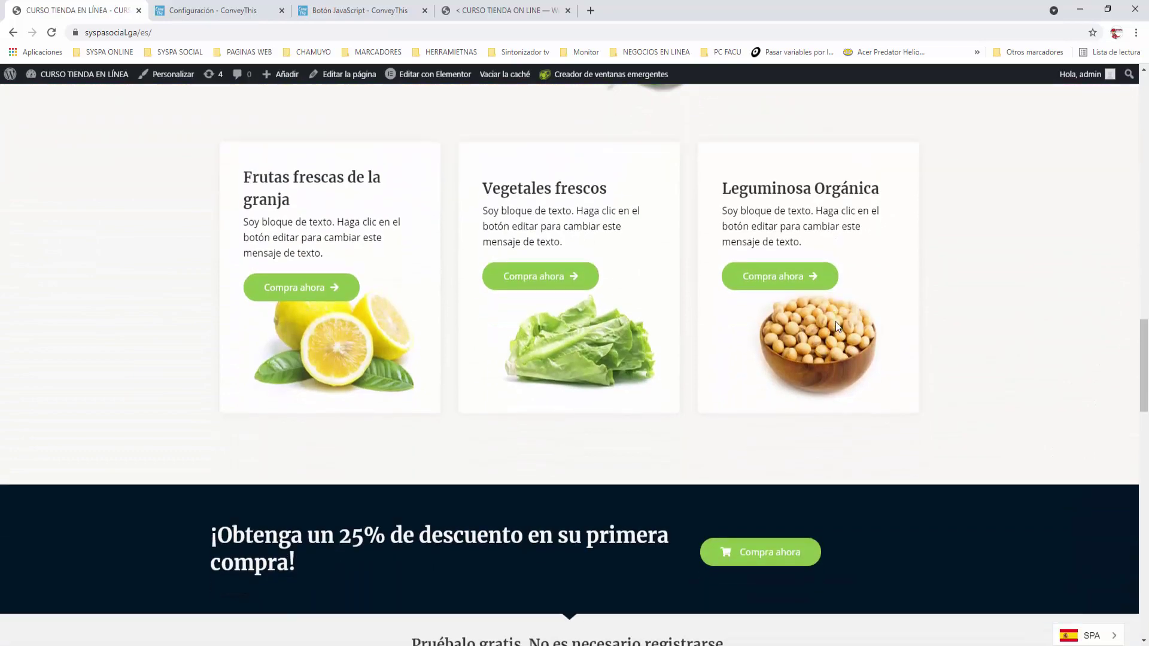
scroll(835, 321, down, 3)
scroll(835, 321, up, 20)
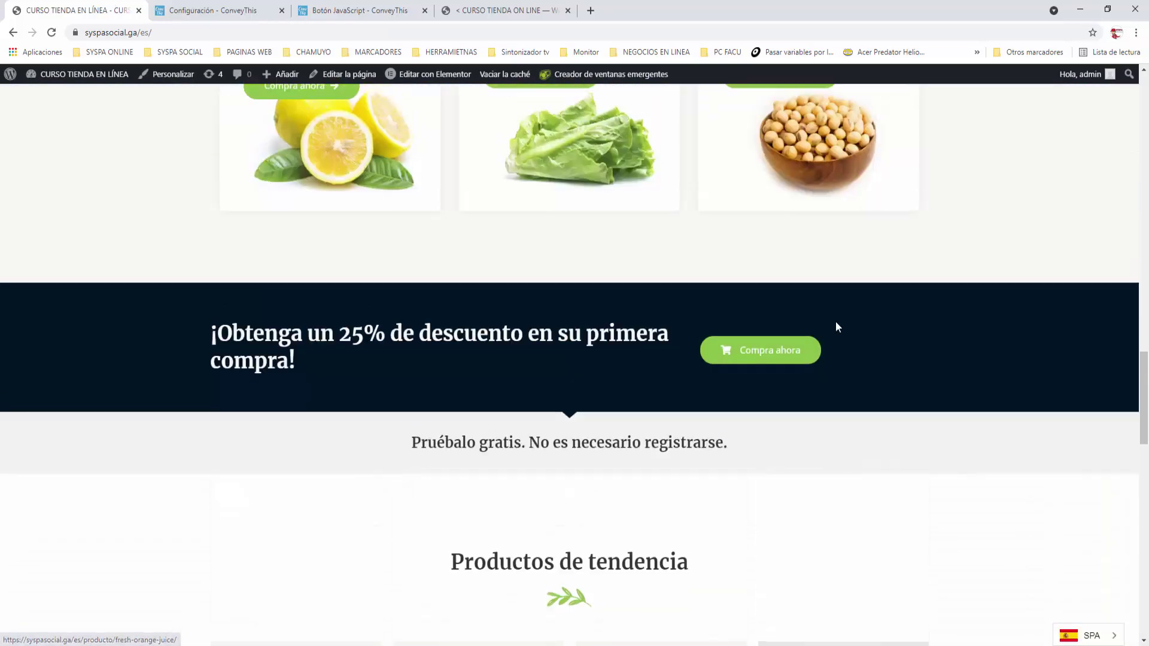
scroll(836, 323, up, 10)
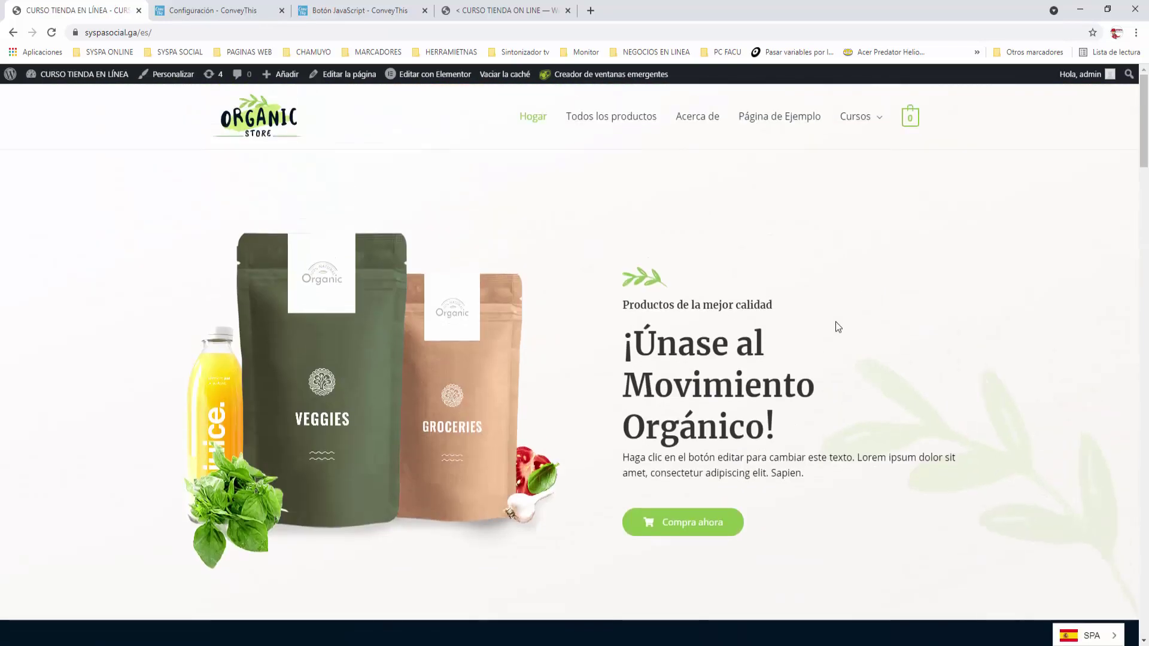
Browse the translated Acerca de and Página de Ejemplo pages, then return to Hogar
click(706, 122)
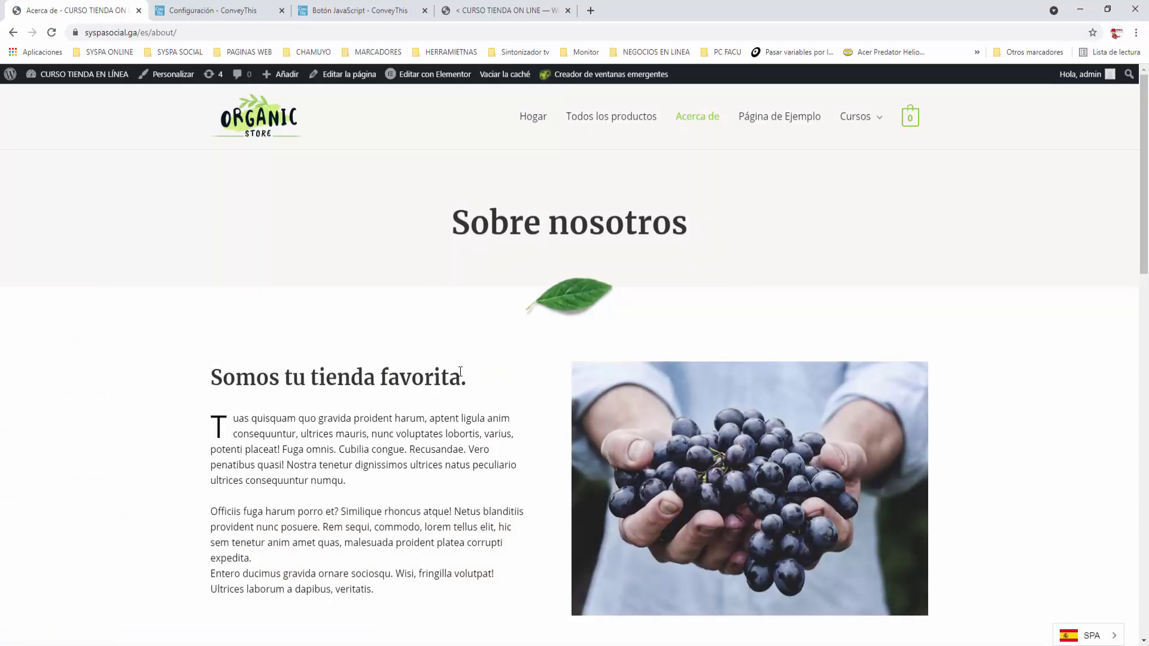
scroll(461, 371, down, 5)
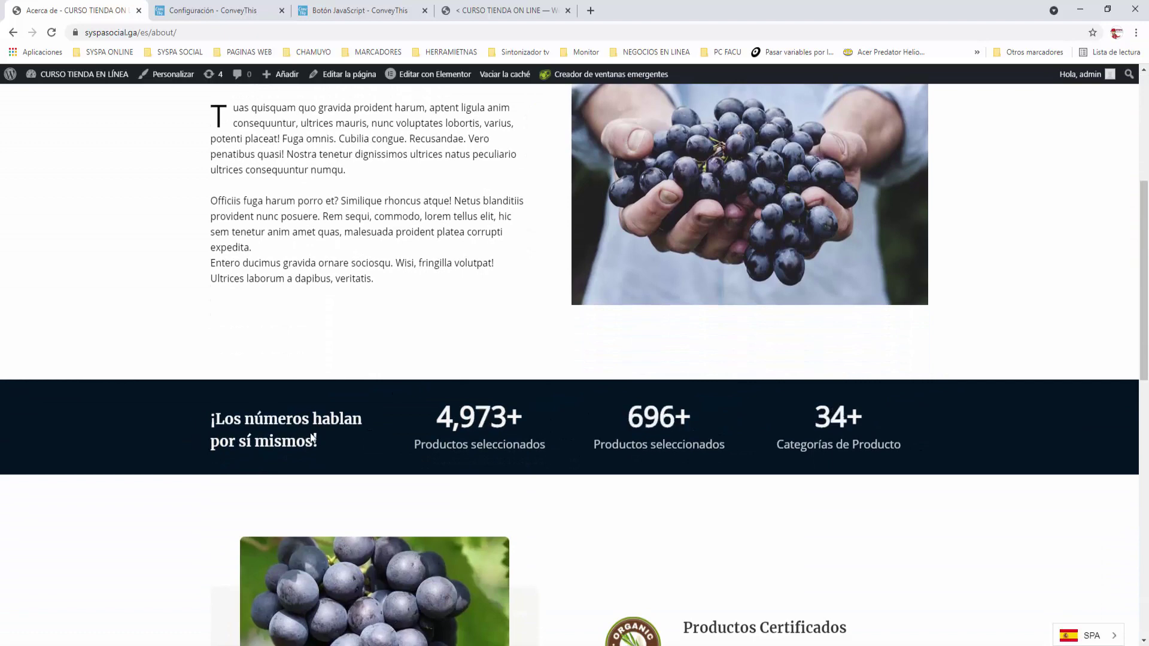
scroll(694, 481, down, 6)
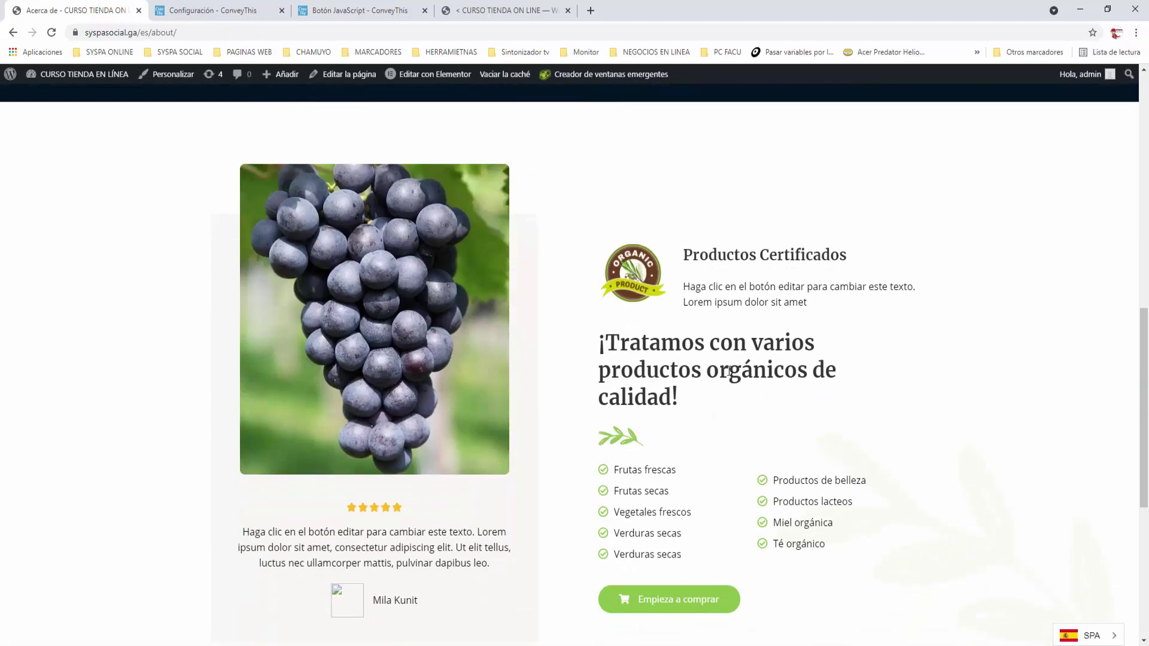
scroll(728, 371, down, 2)
scroll(761, 487, down, 3)
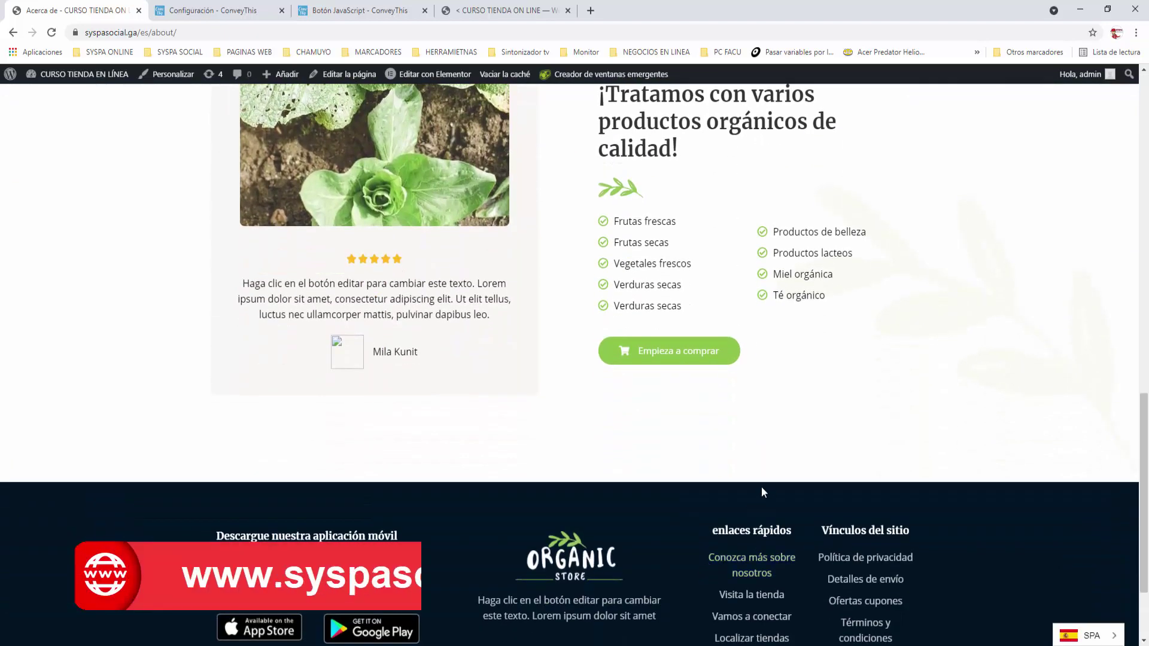
scroll(762, 486, down, 2)
scroll(763, 492, up, 16)
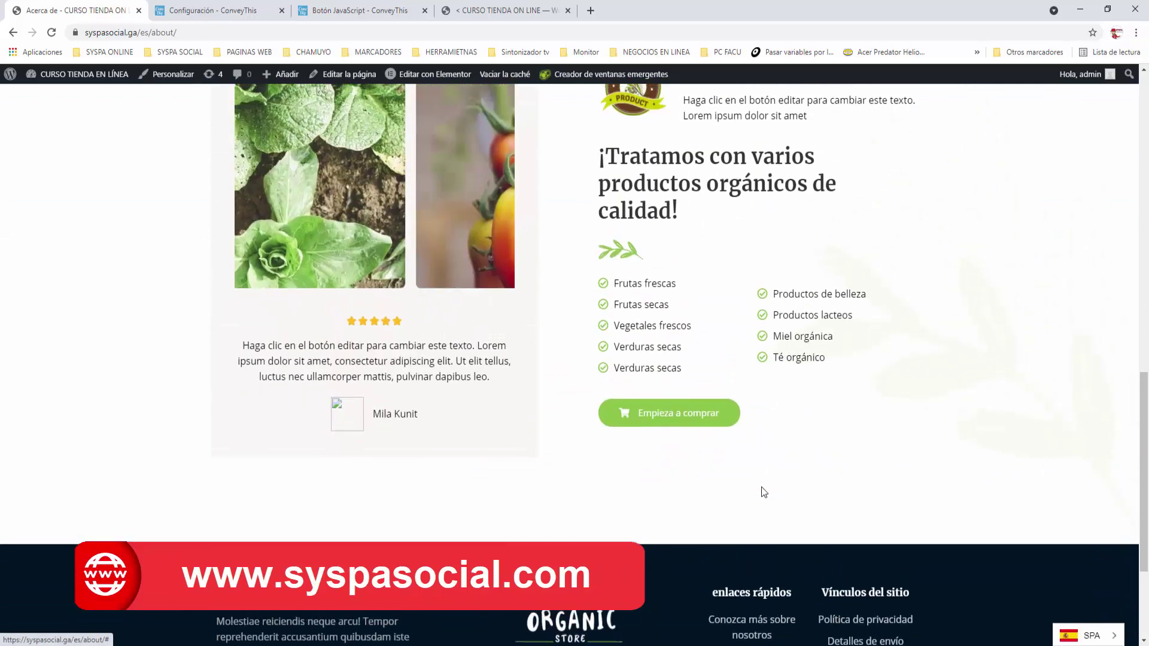
scroll(763, 492, up, 2)
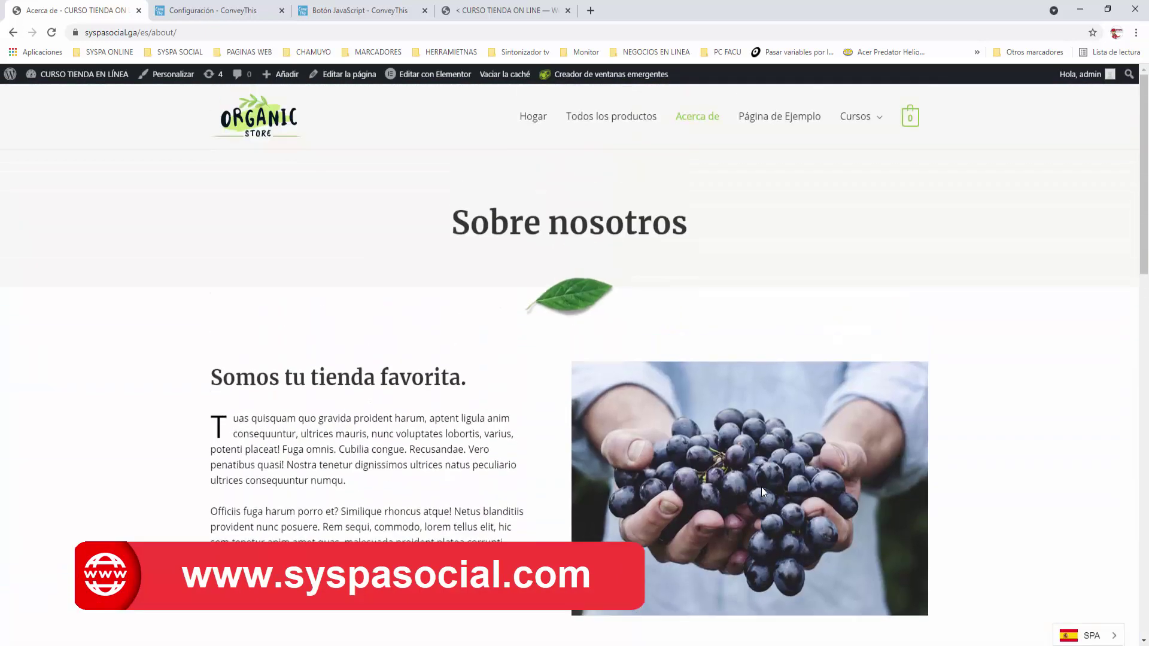
click(789, 116)
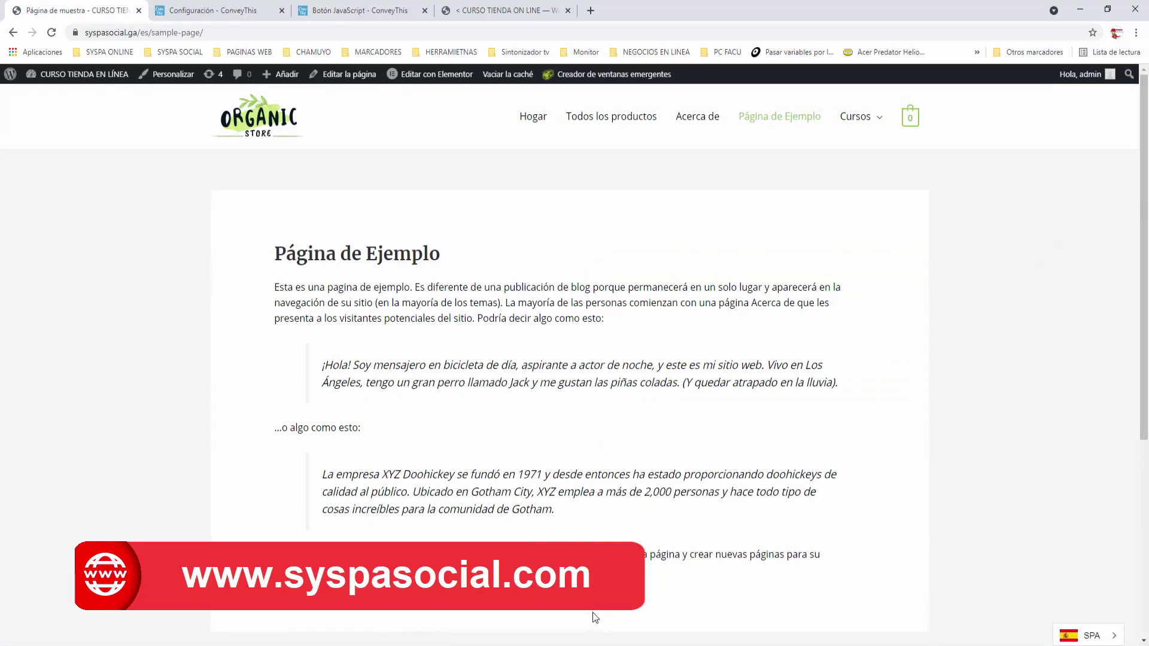
click(538, 118)
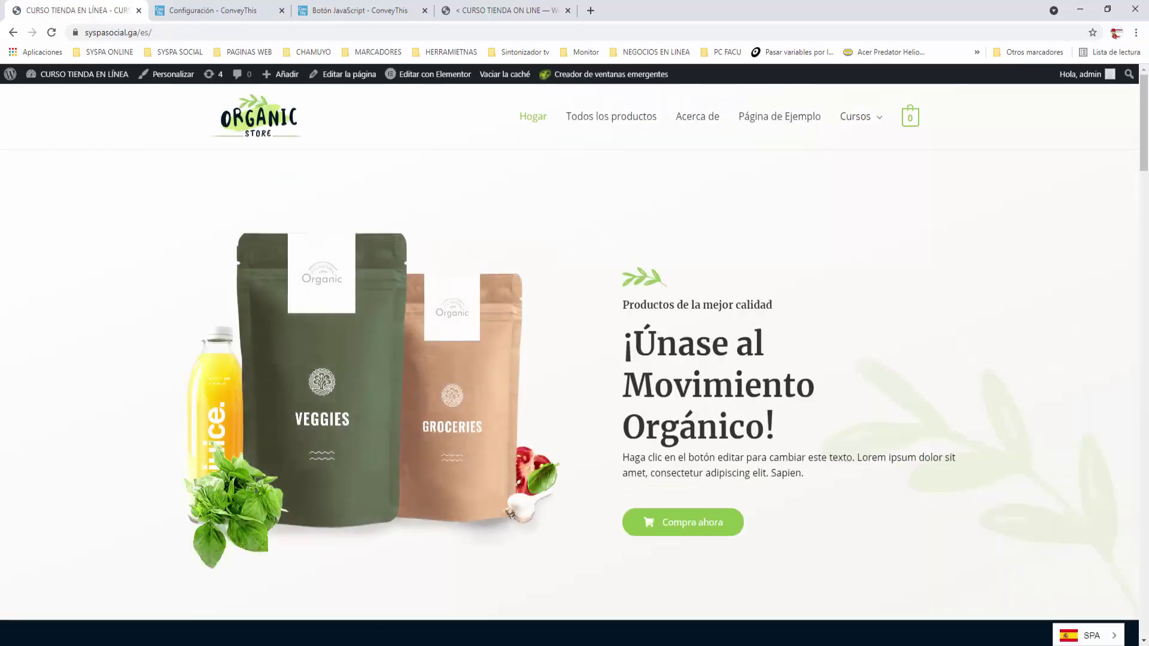
Change the bottom-right language switcher from SPA to ENG and scroll through the English homepage
click(1115, 638)
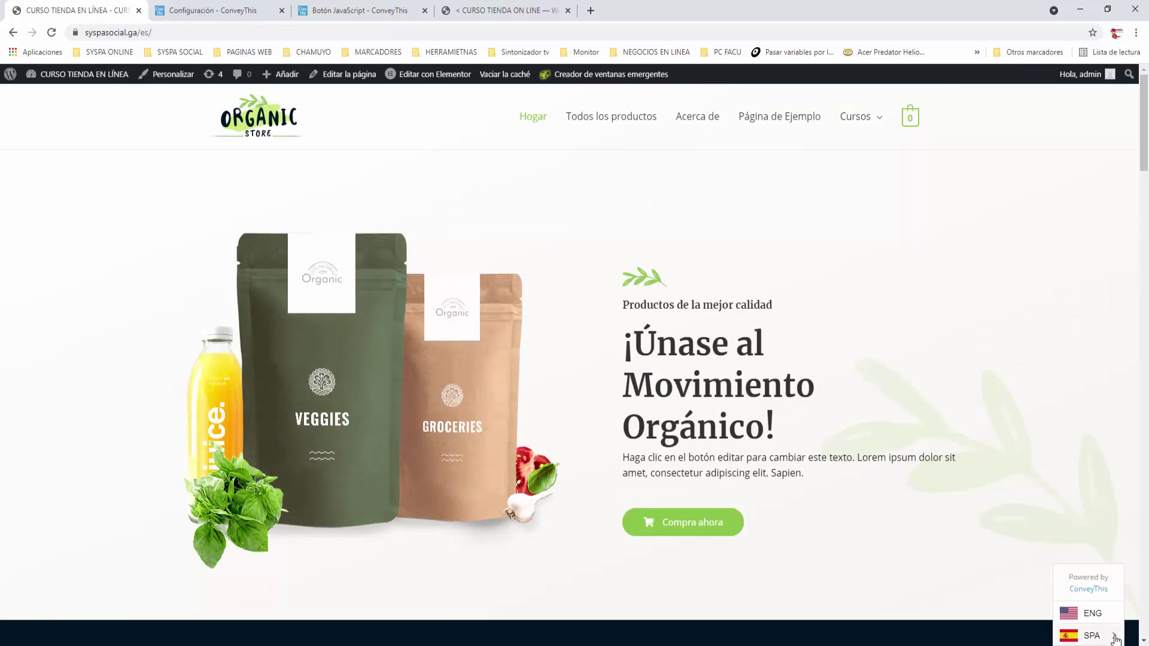
click(1092, 614)
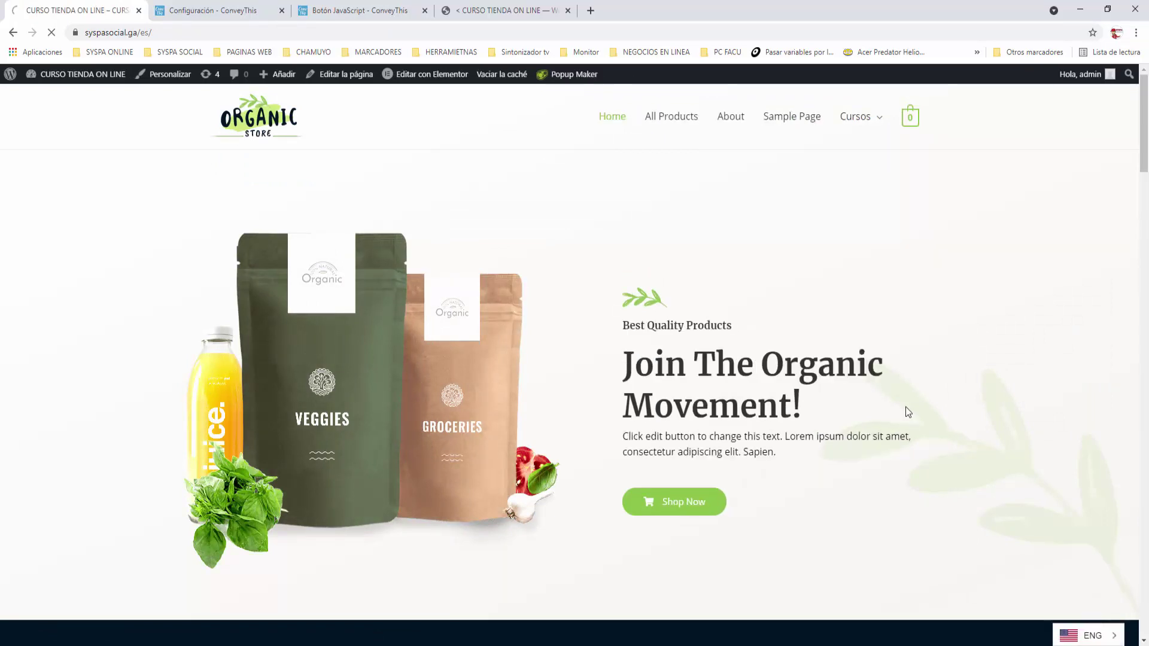
scroll(684, 201, down, 7)
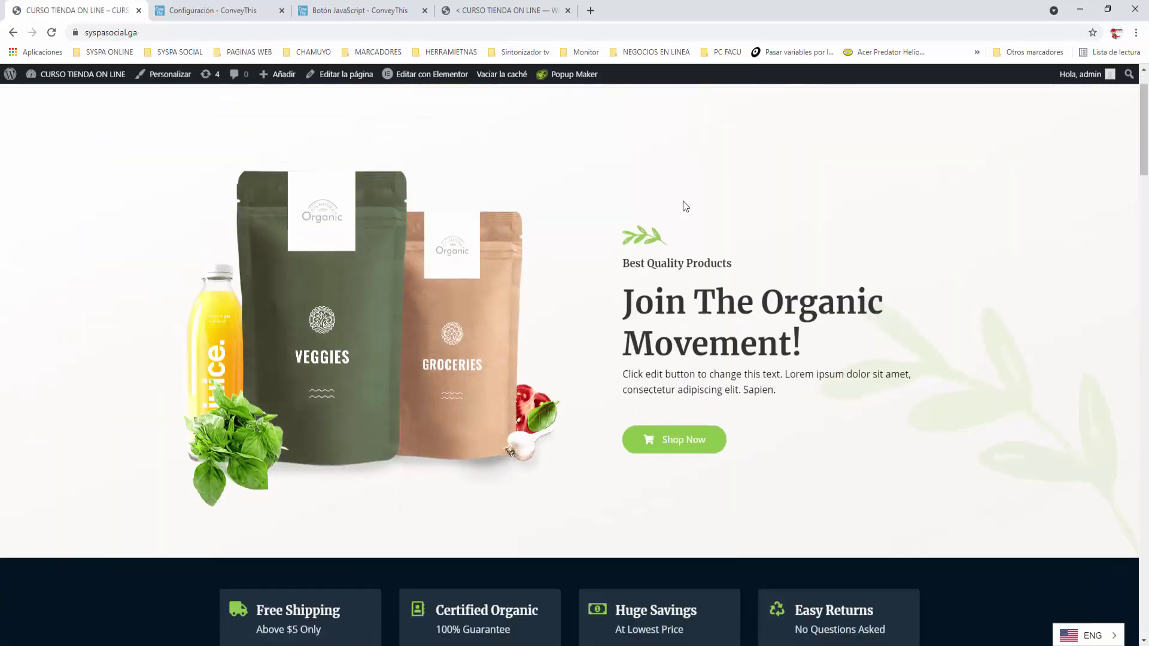
scroll(683, 201, down, 3)
scroll(683, 202, down, 2)
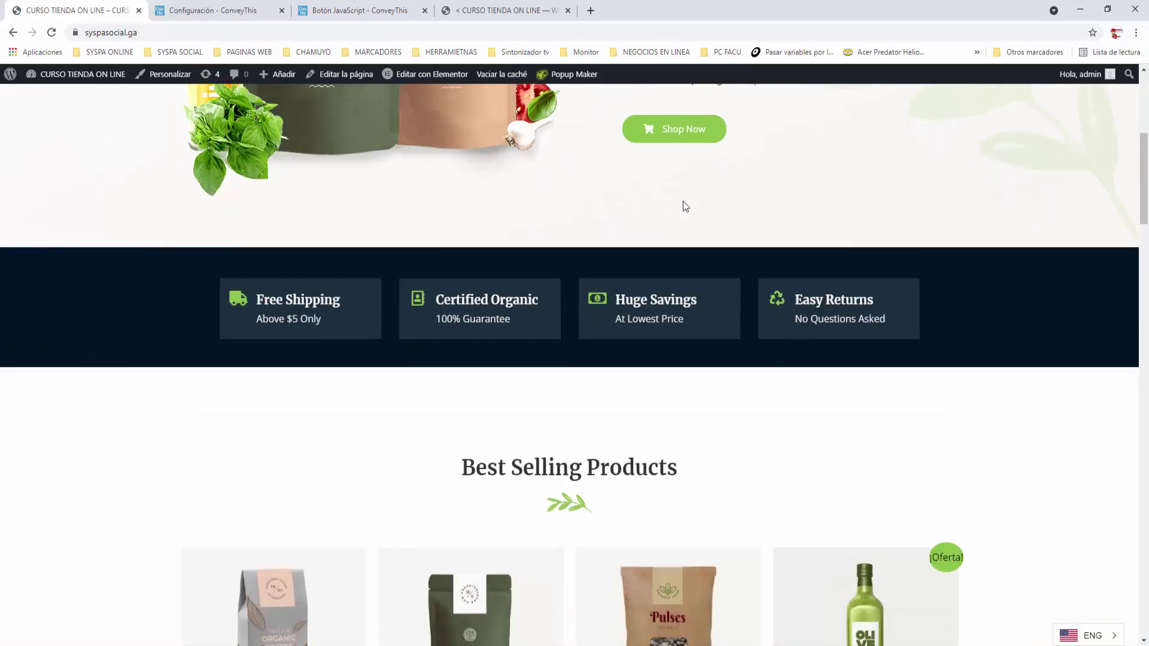
scroll(683, 201, down, 10)
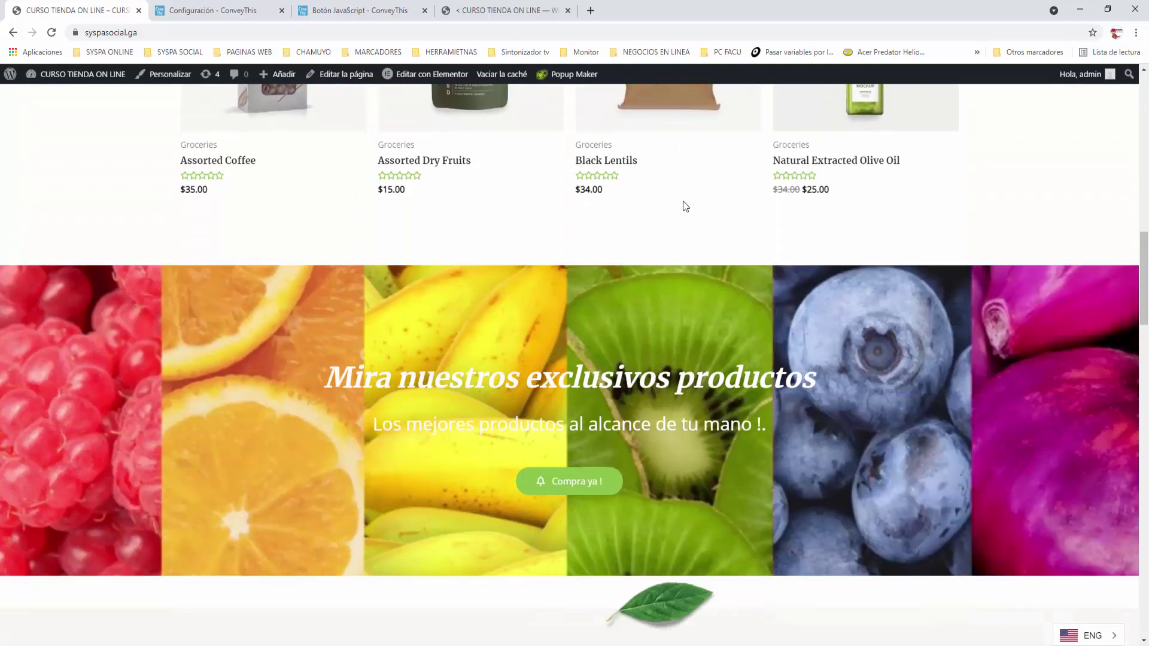
scroll(686, 206, down, 13)
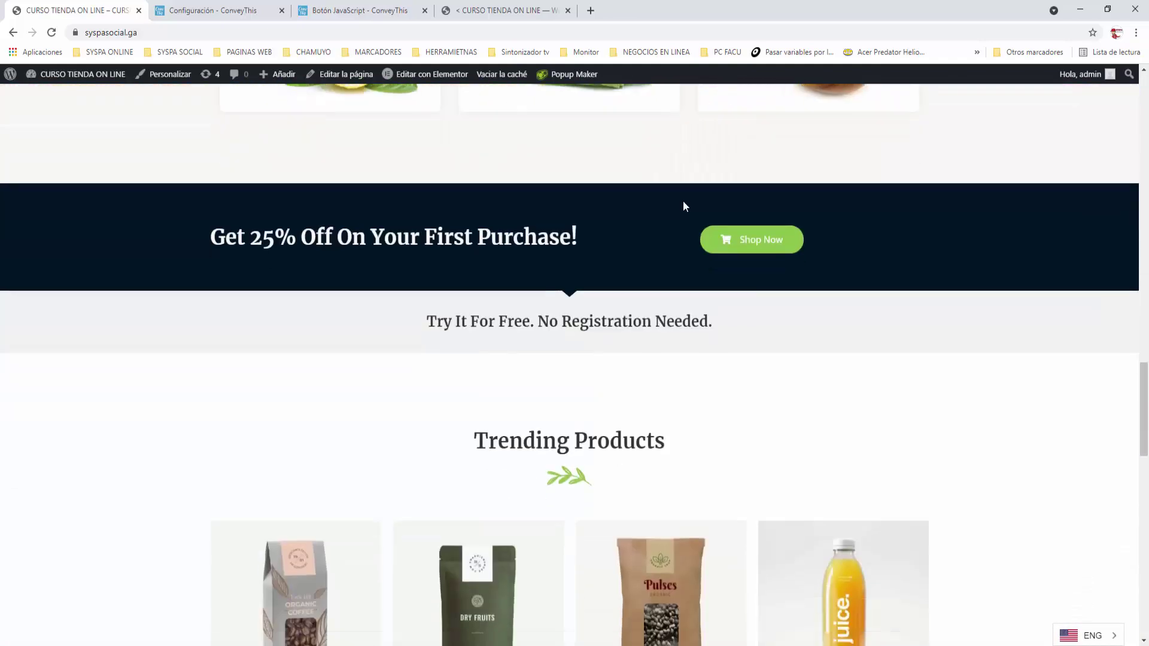
scroll(684, 204, down, 10)
scroll(683, 203, up, 9)
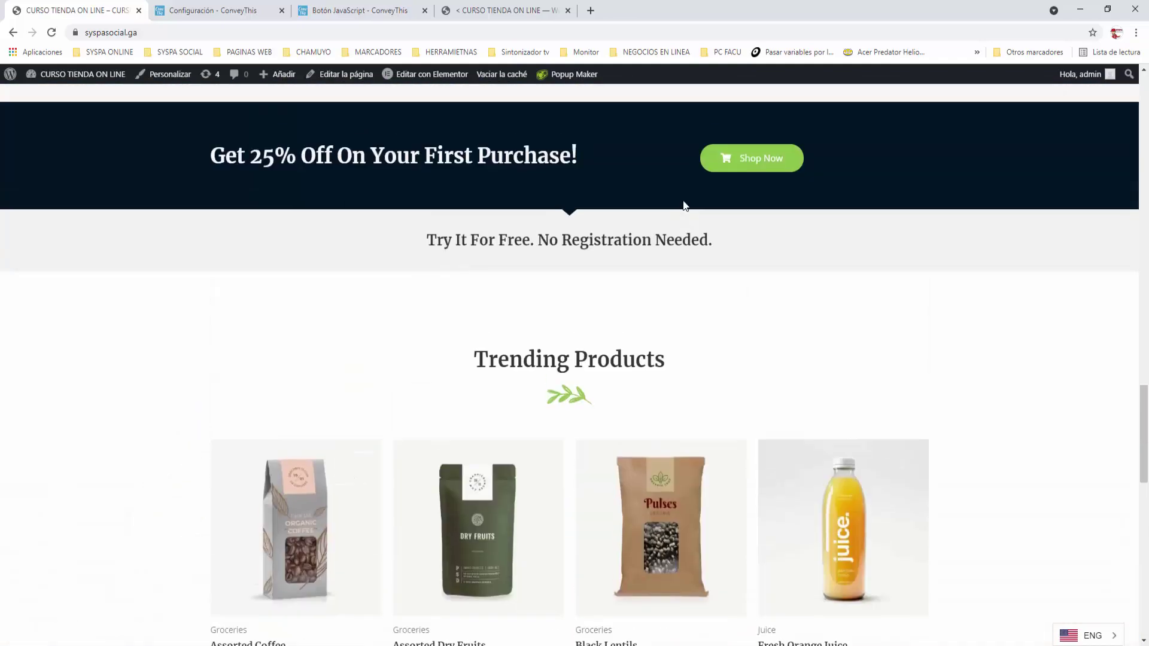
scroll(685, 205, up, 20)
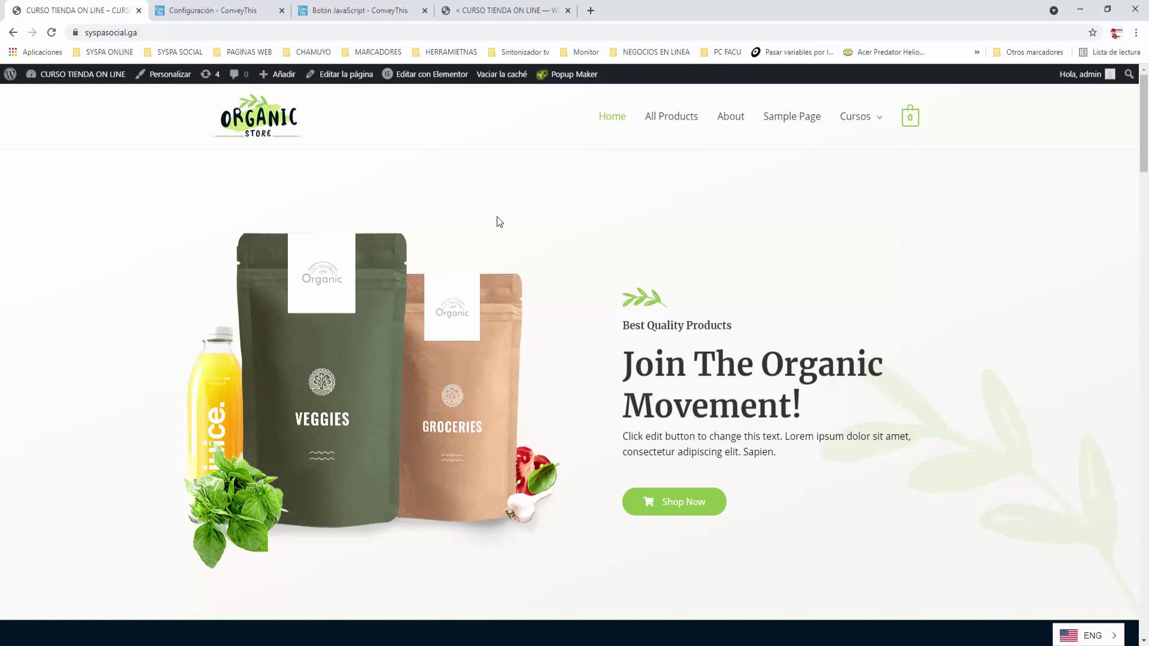
Return to the ConveyThis account and open its Tablero dashboard
click(356, 11)
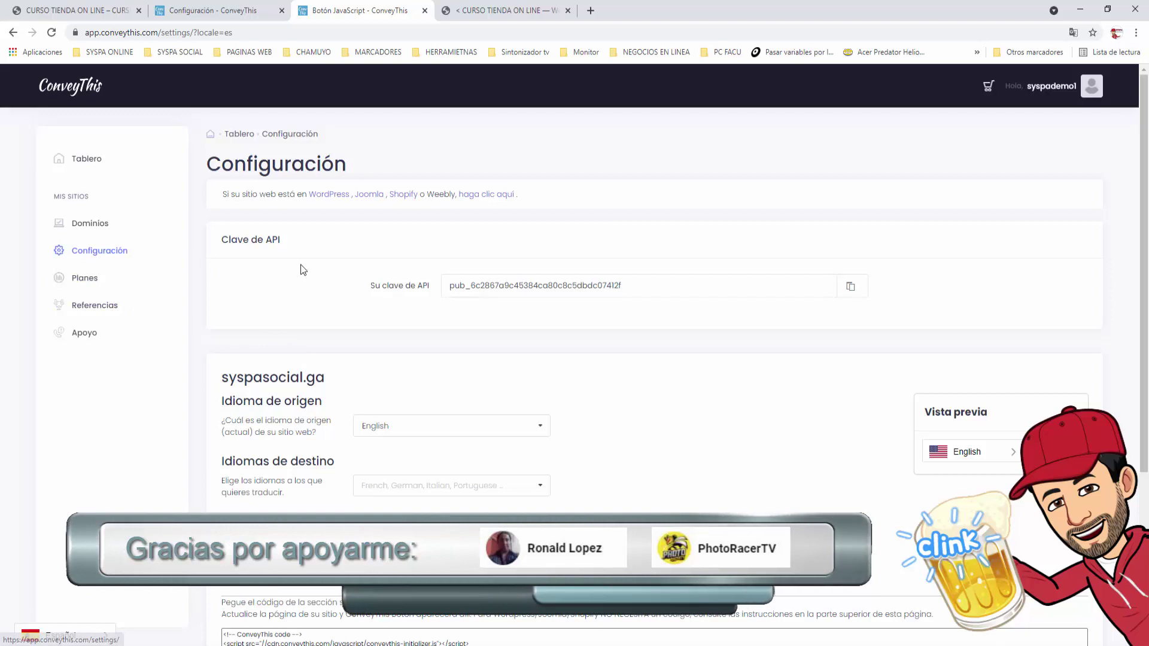
click(83, 160)
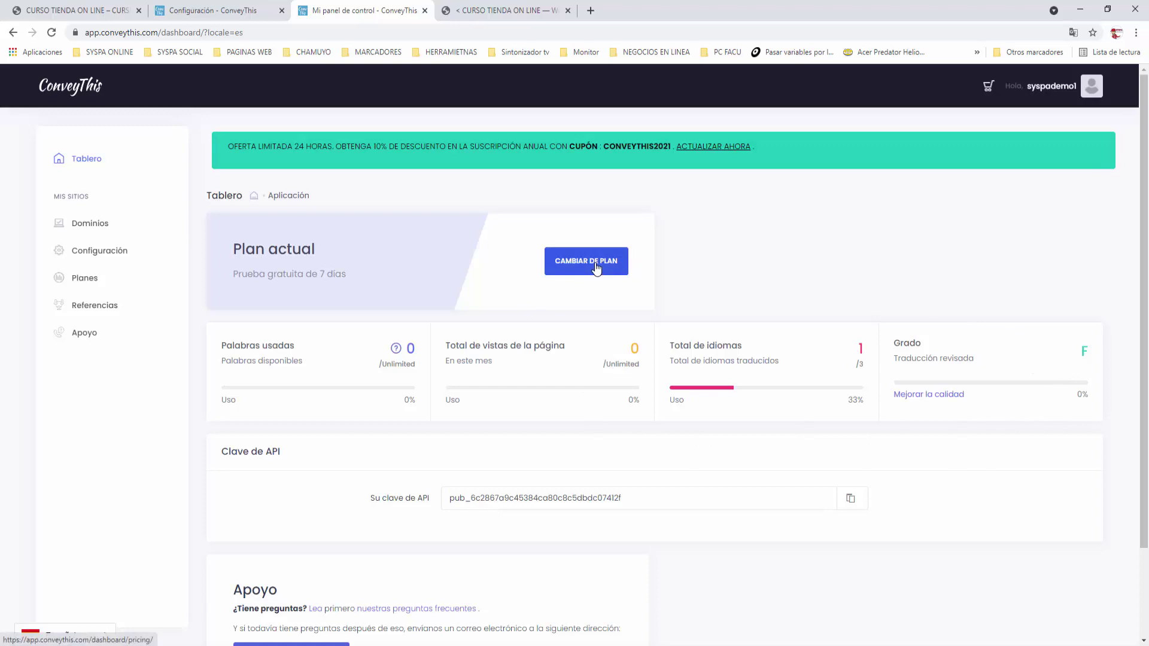
Review the Precios upgrade plans, then open Dominios to see syspasocial.ga translating en to es
click(597, 269)
click(500, 13)
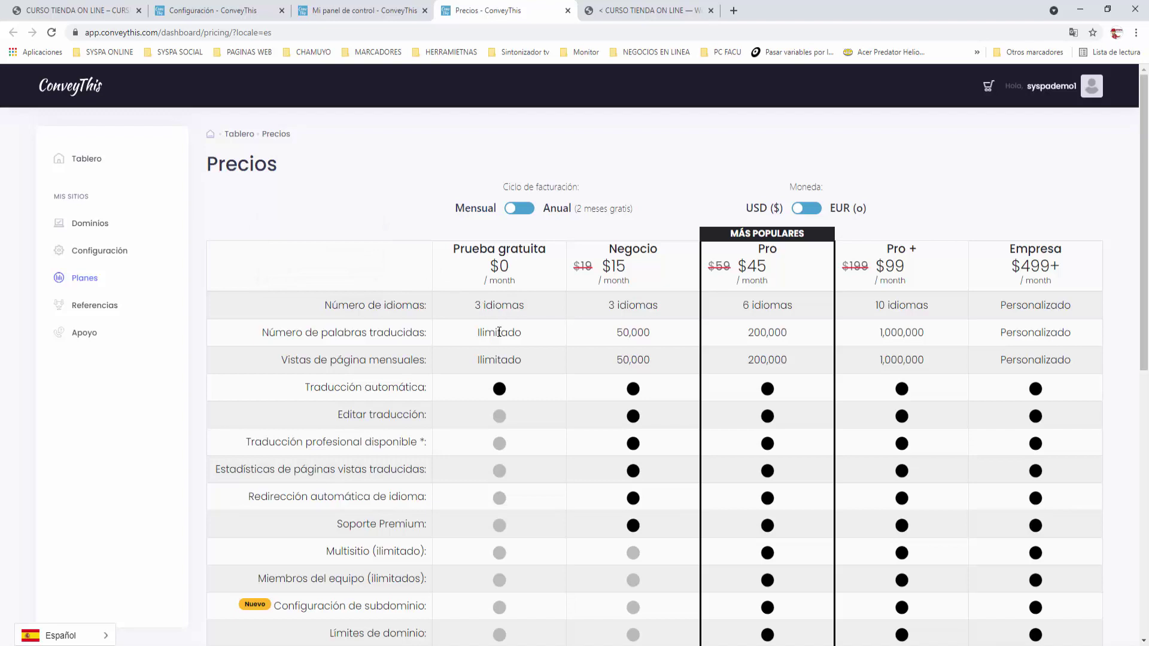
scroll(512, 390, down, 2)
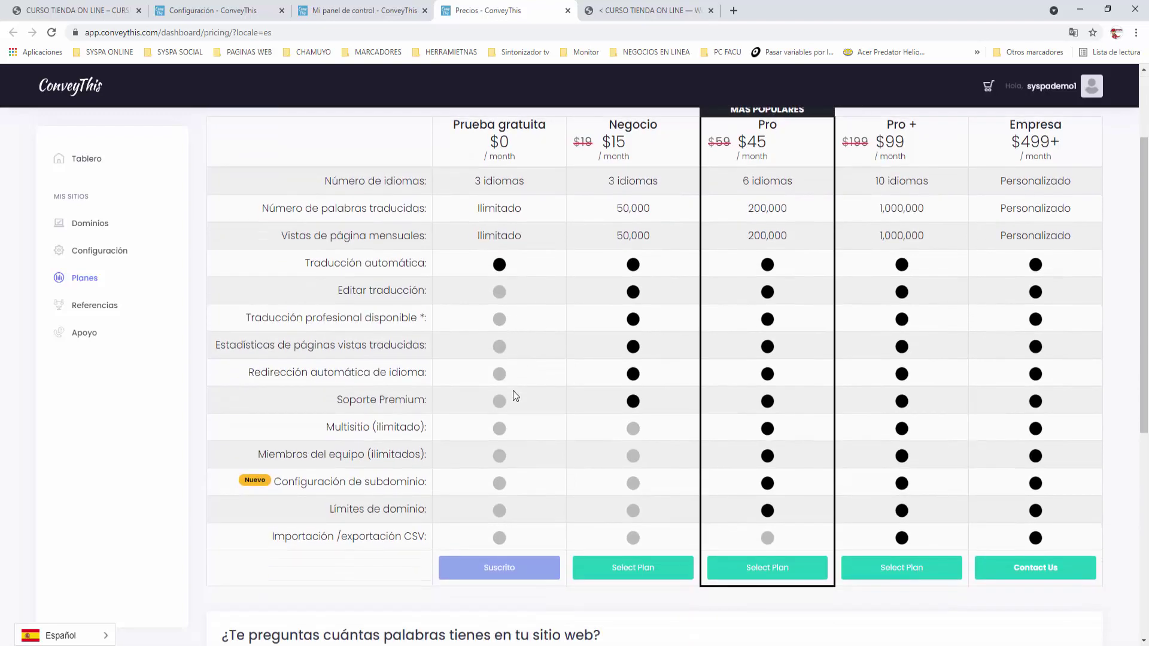
scroll(513, 396, up, 1)
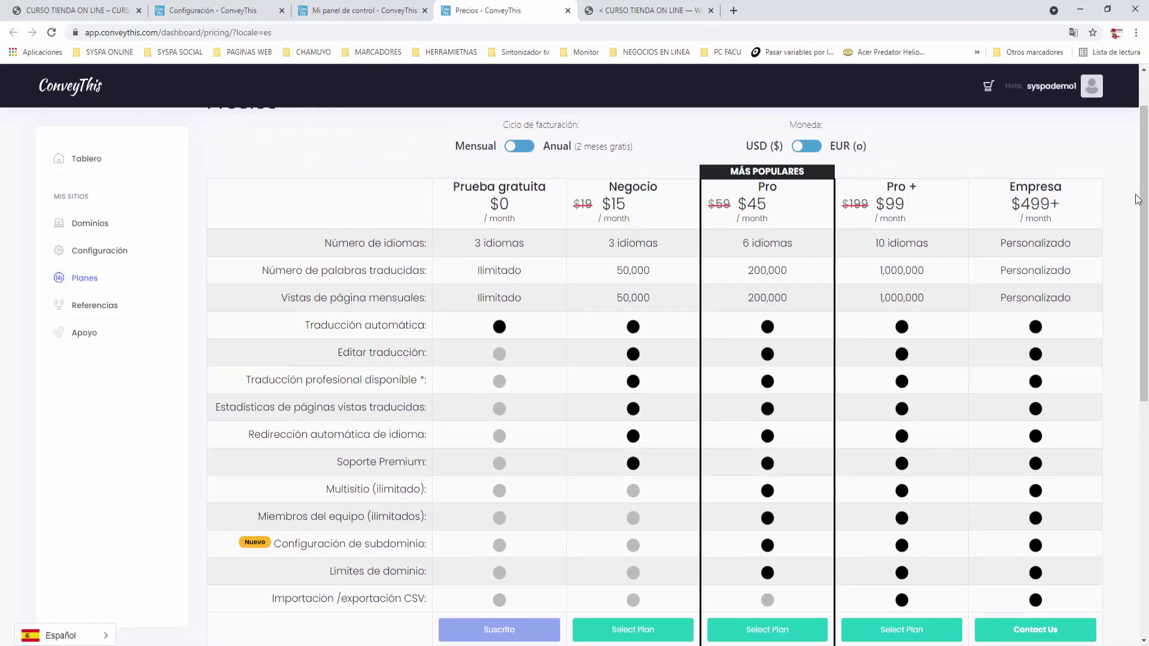
scroll(1137, 199, down, 2)
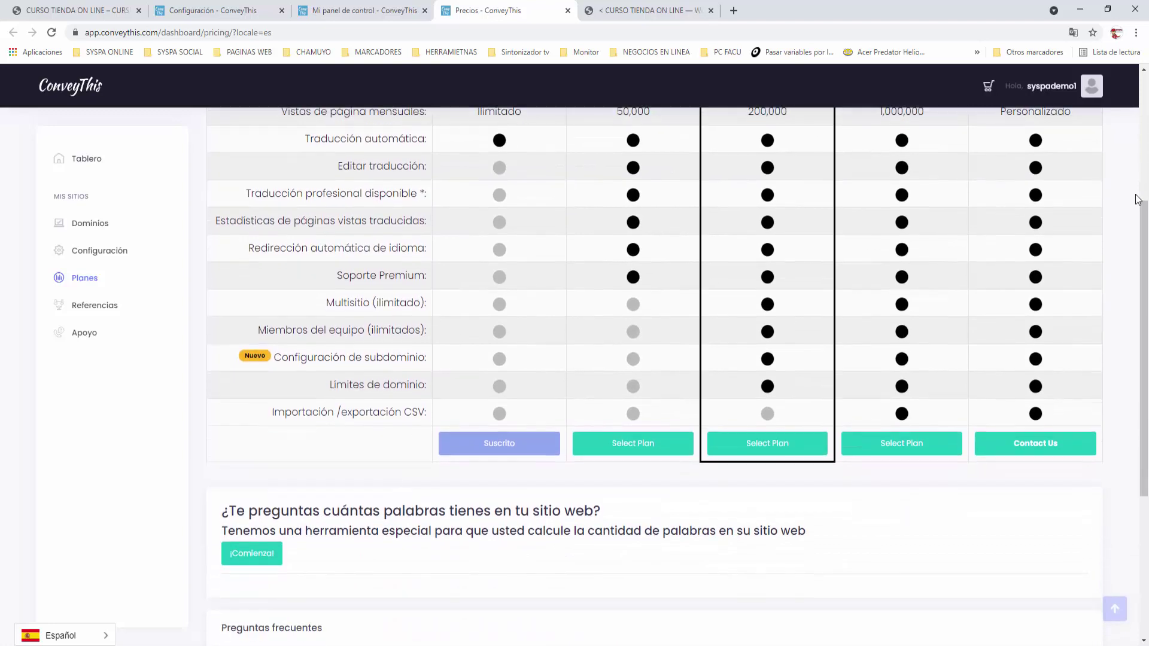
scroll(1137, 199, up, 2)
scroll(1137, 199, up, 1)
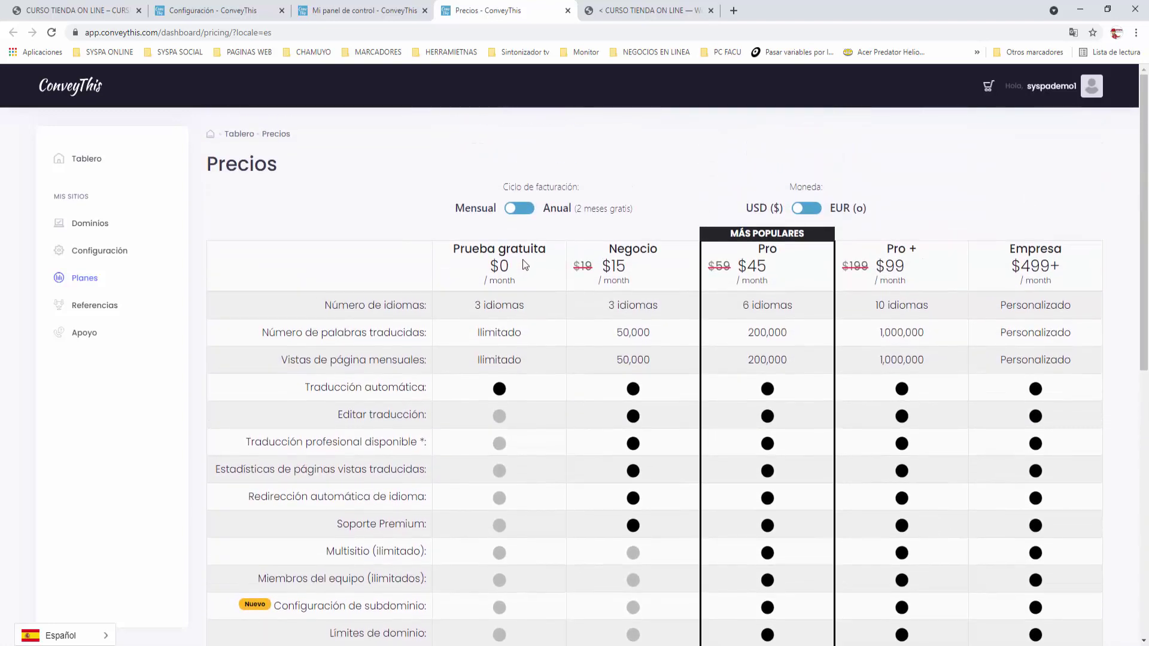
scroll(925, 297, down, 1)
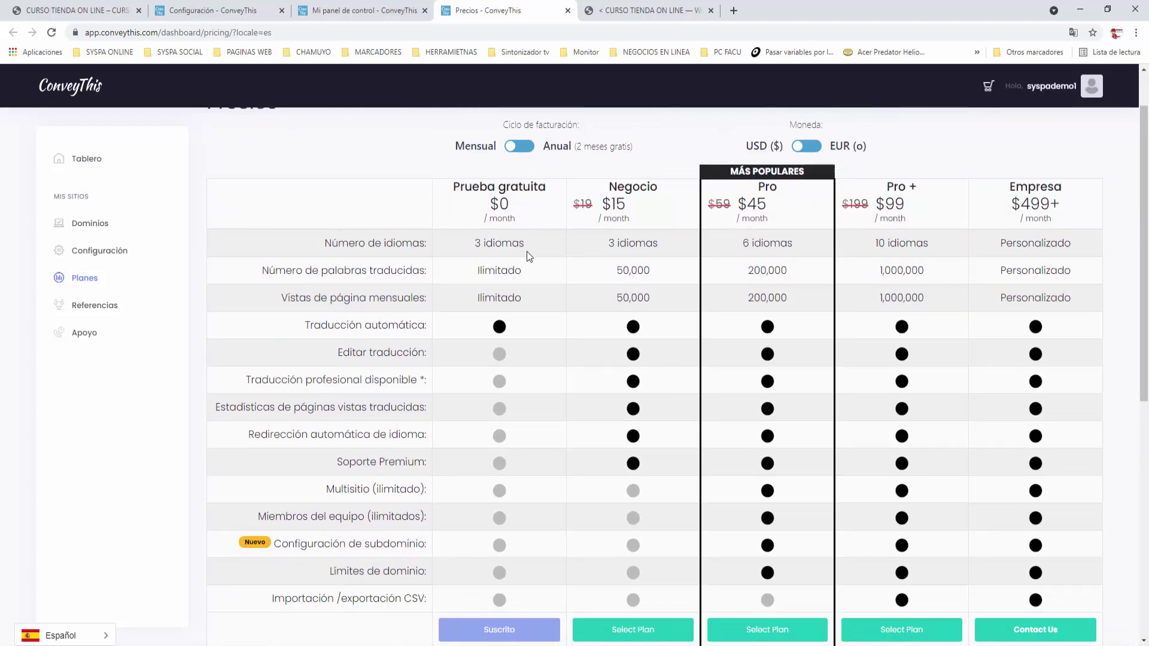
scroll(527, 252, up, 1)
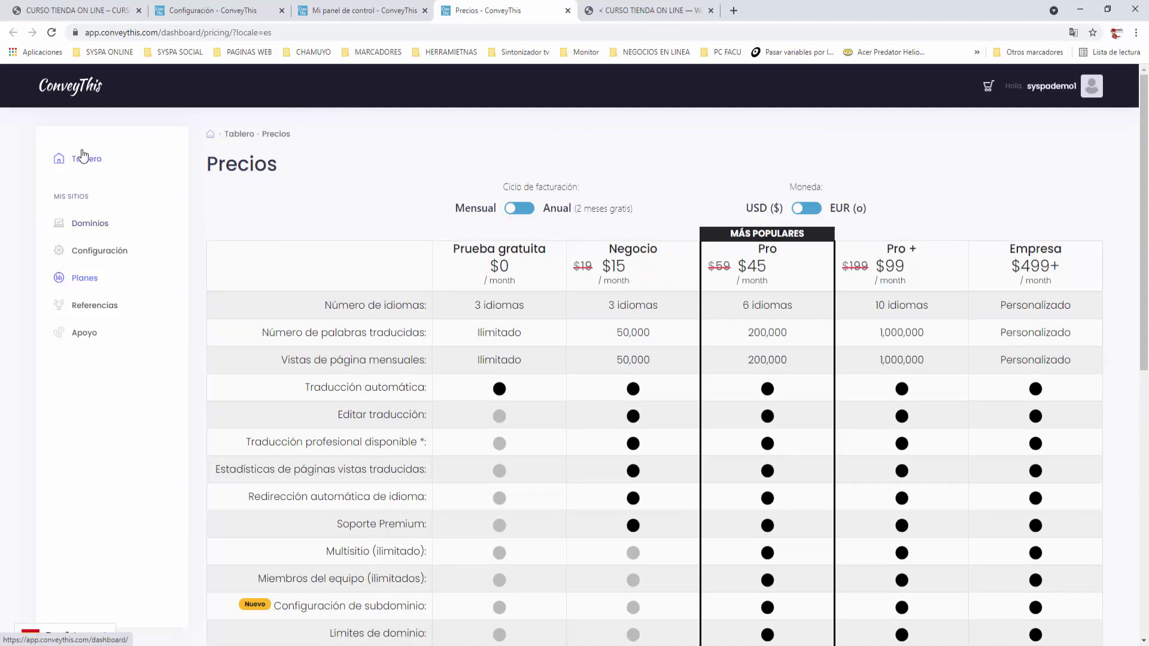
click(99, 228)
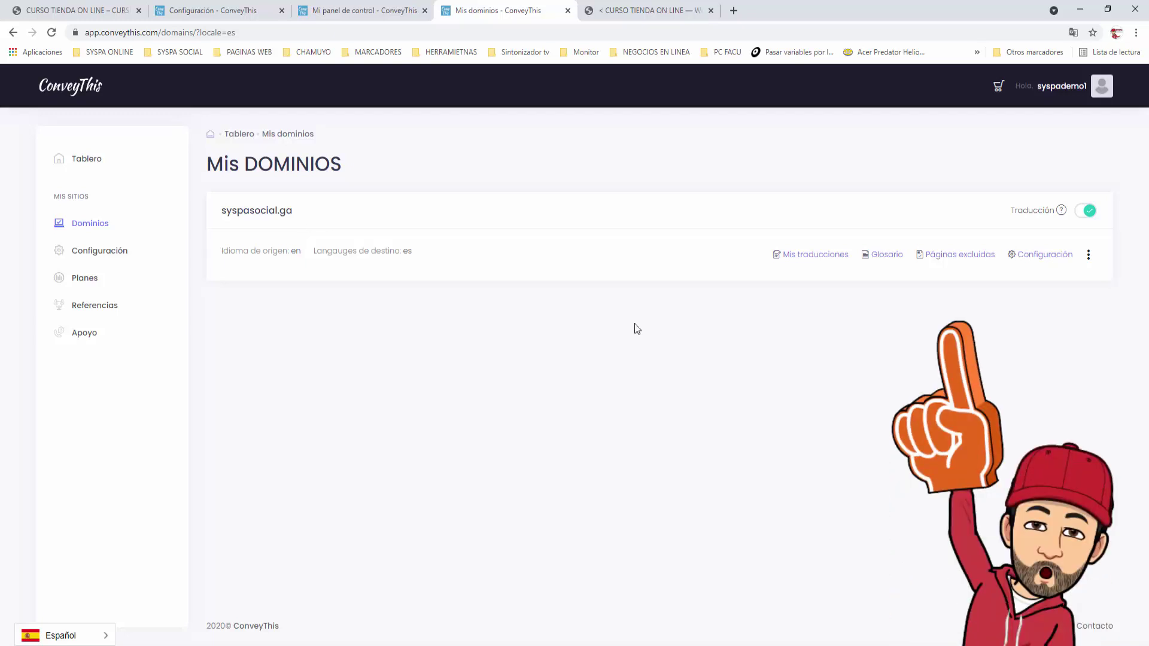
In the WordPress admin, open Apariencia > Menús and scroll down to the Main Menu editor
click(638, 13)
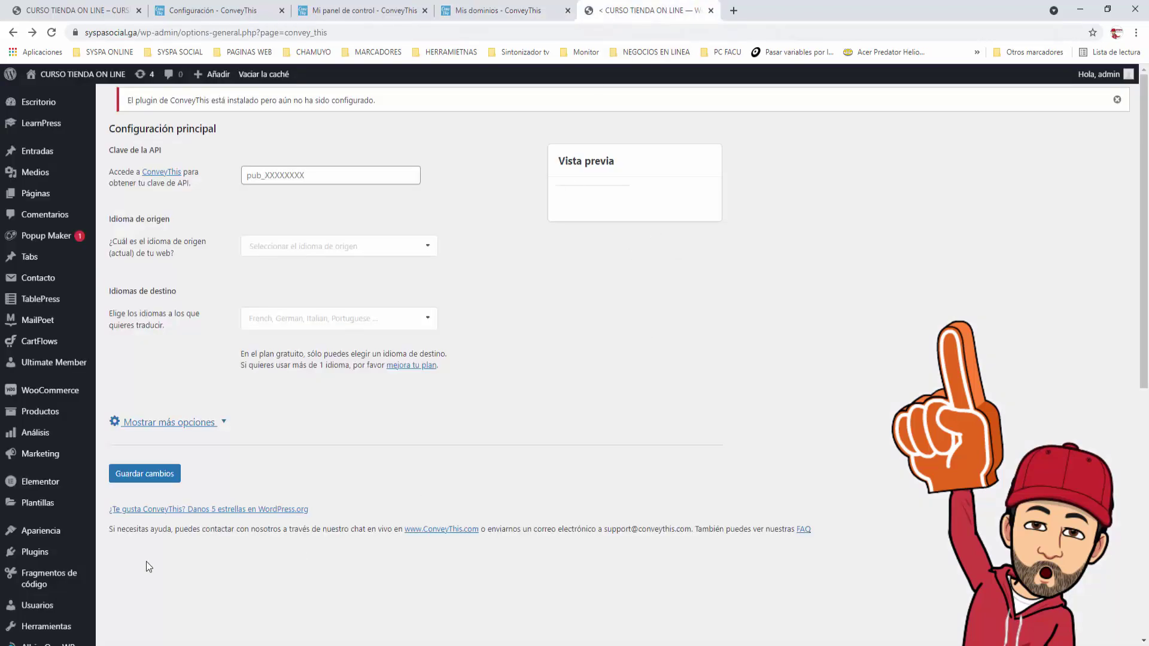
mouse_move(48, 531)
click(117, 501)
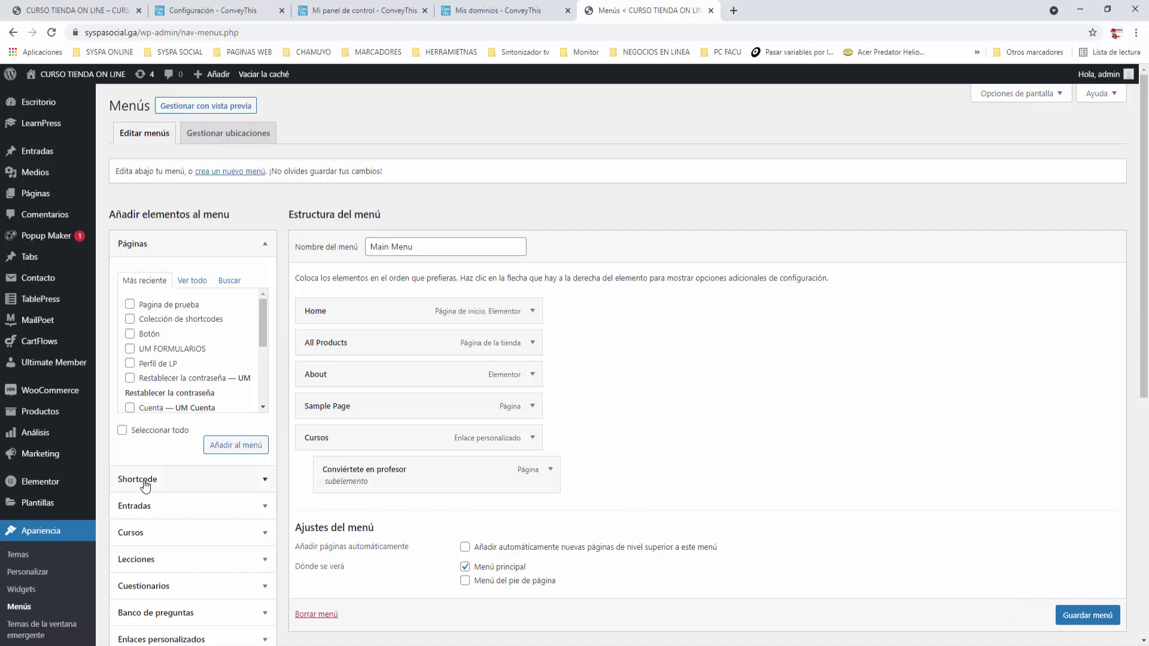
scroll(386, 525, down, 2)
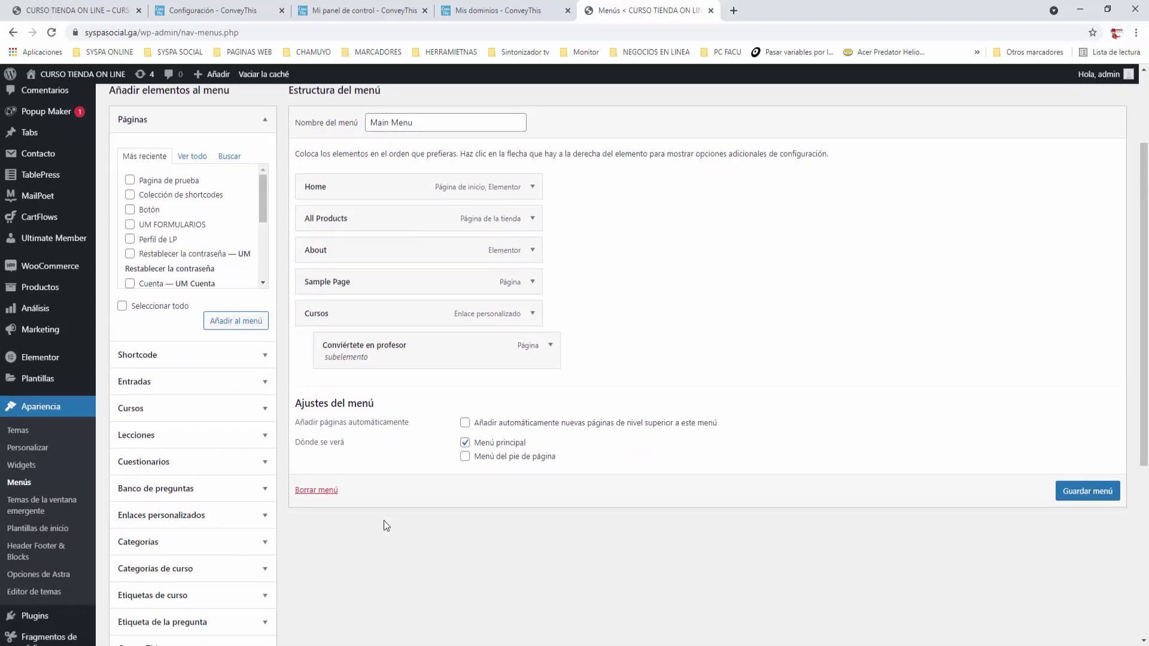
scroll(386, 526, down, 1)
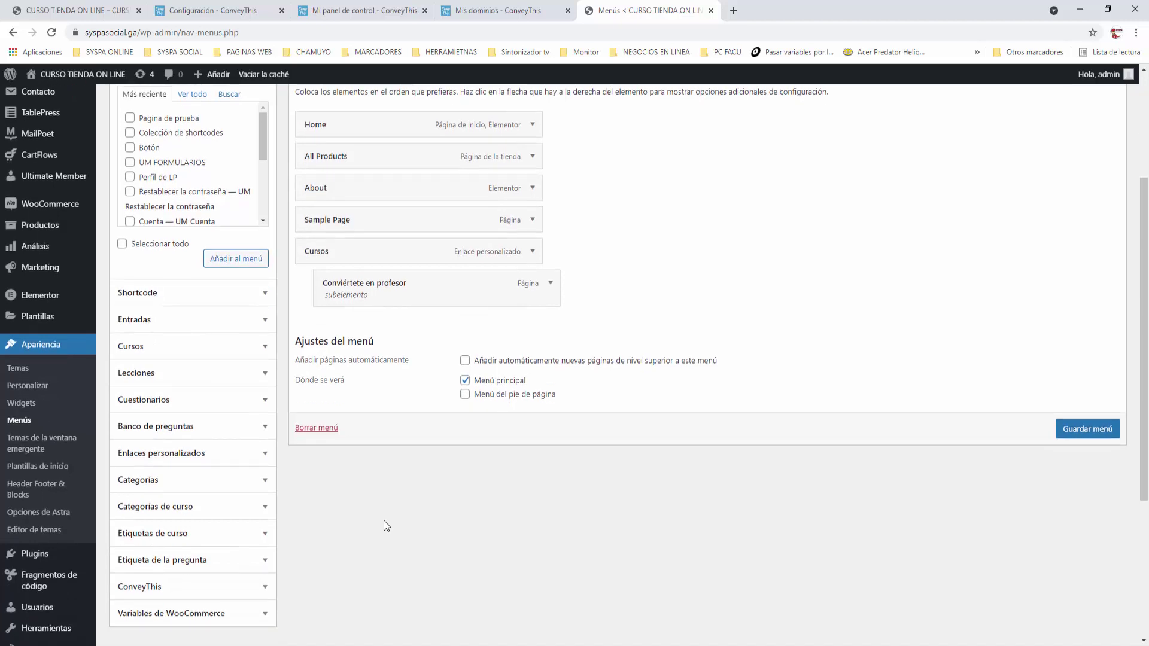
Add a custom link with placeholder URL 'aaa' and link text 'Idioma' to the Main Menu
click(265, 458)
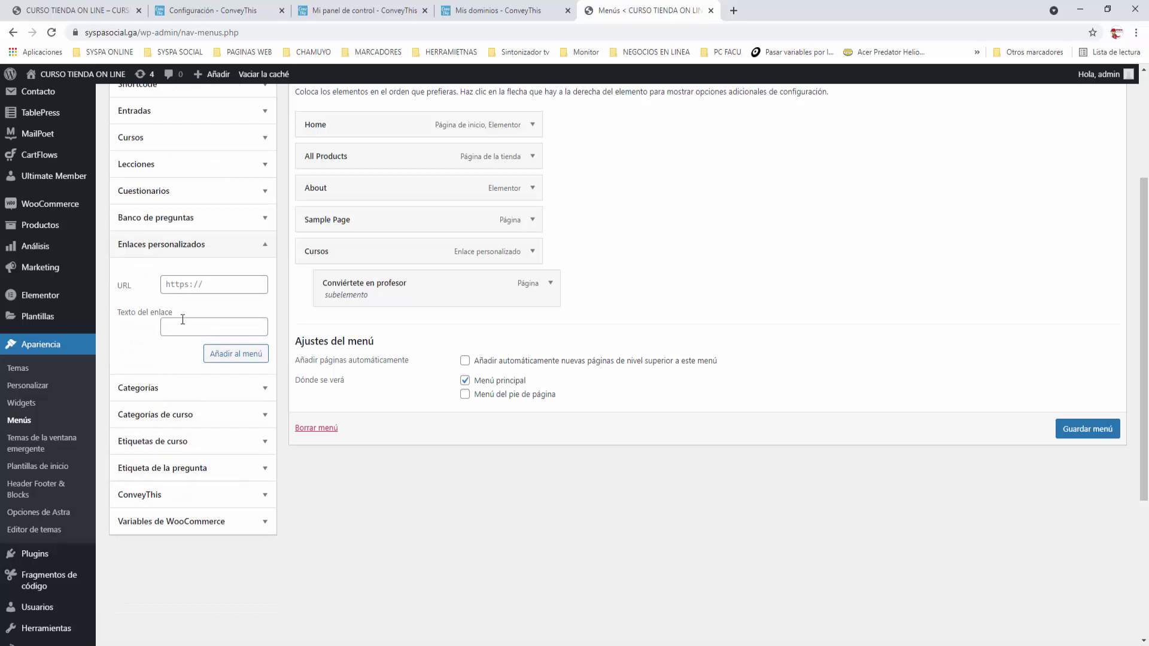
click(197, 286)
text(aaa)
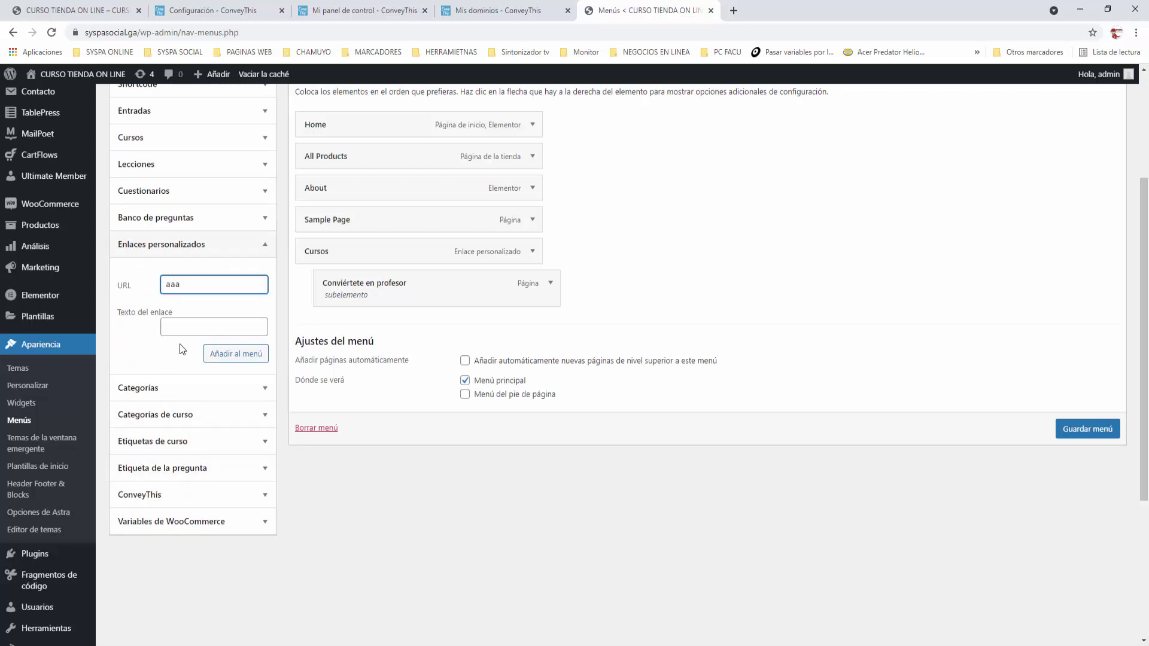
key(Tab)
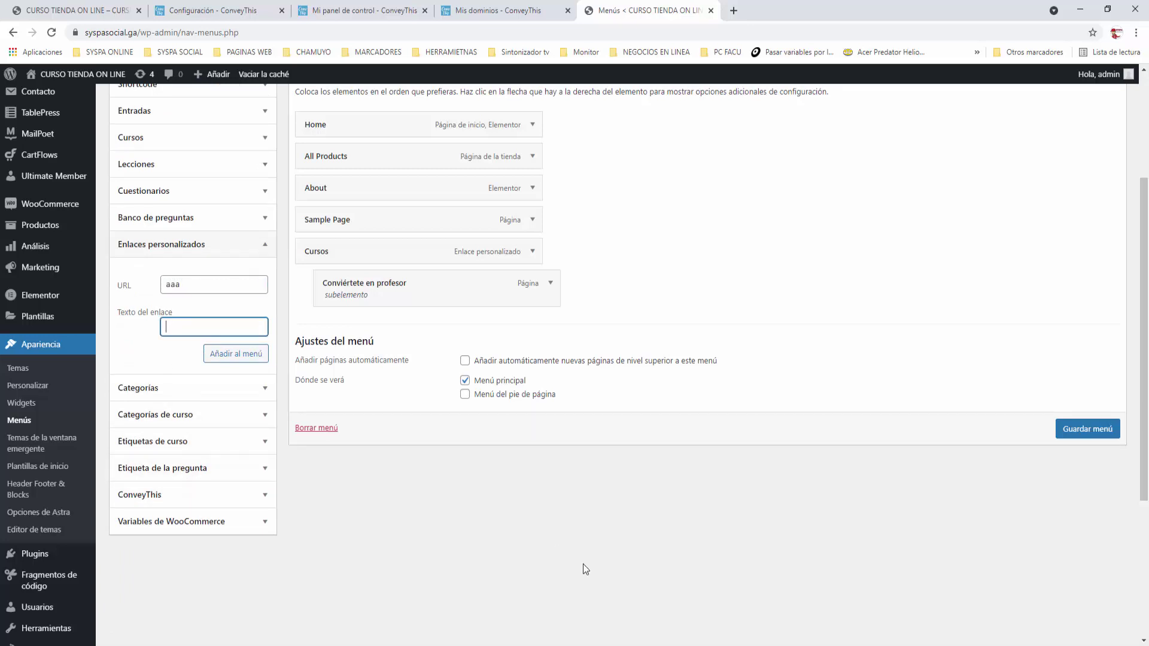
text(Idioma)
click(231, 355)
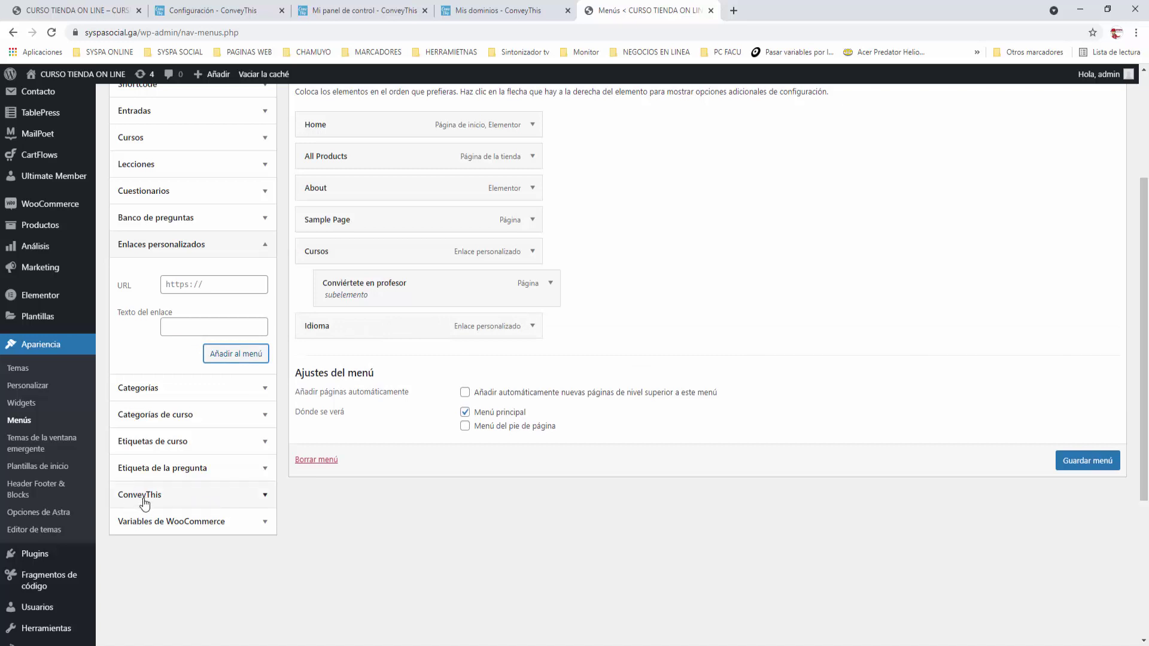
Add the ConveyThis English and Spanish language items to the Main Menu
click(267, 500)
click(130, 425)
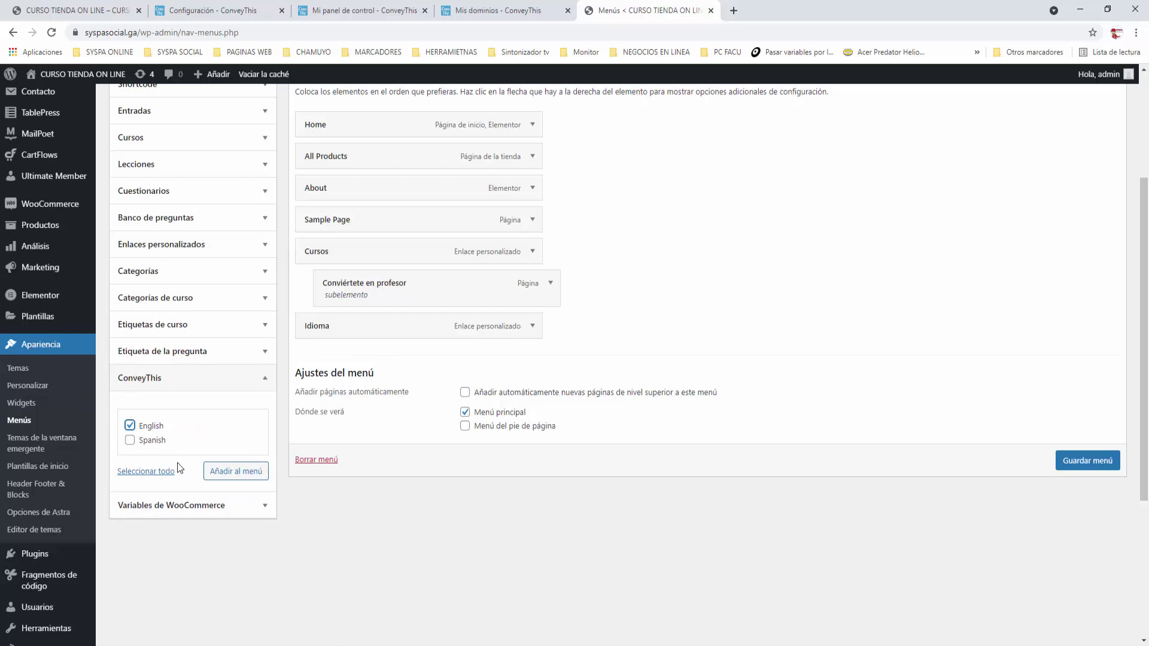
click(234, 475)
click(129, 441)
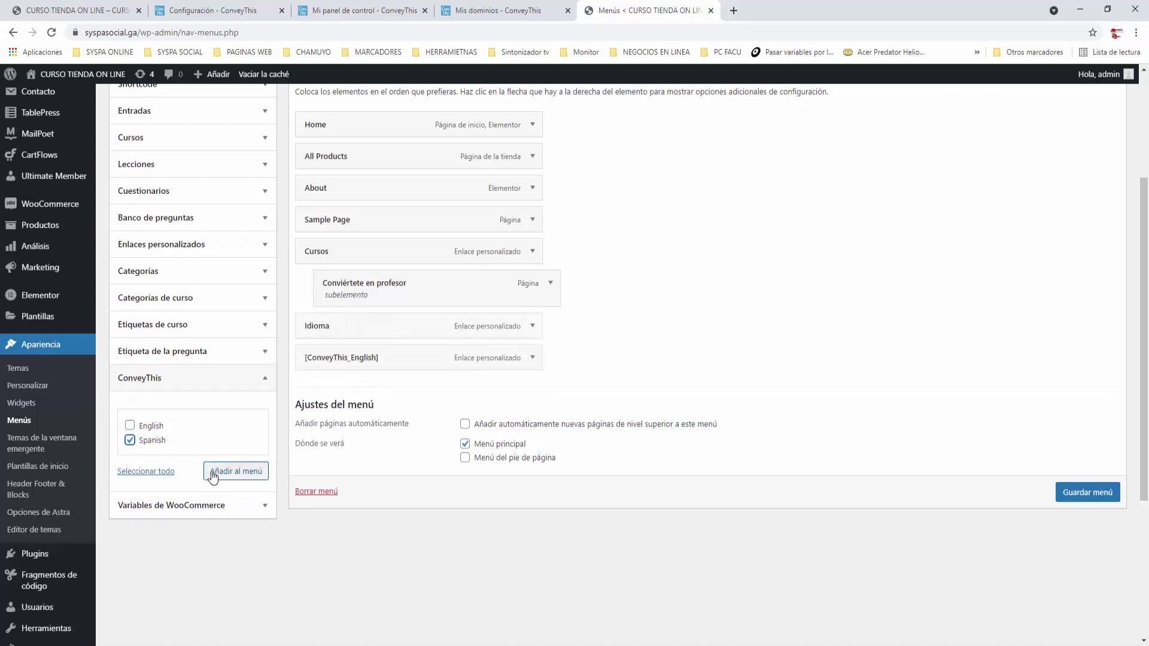
click(216, 471)
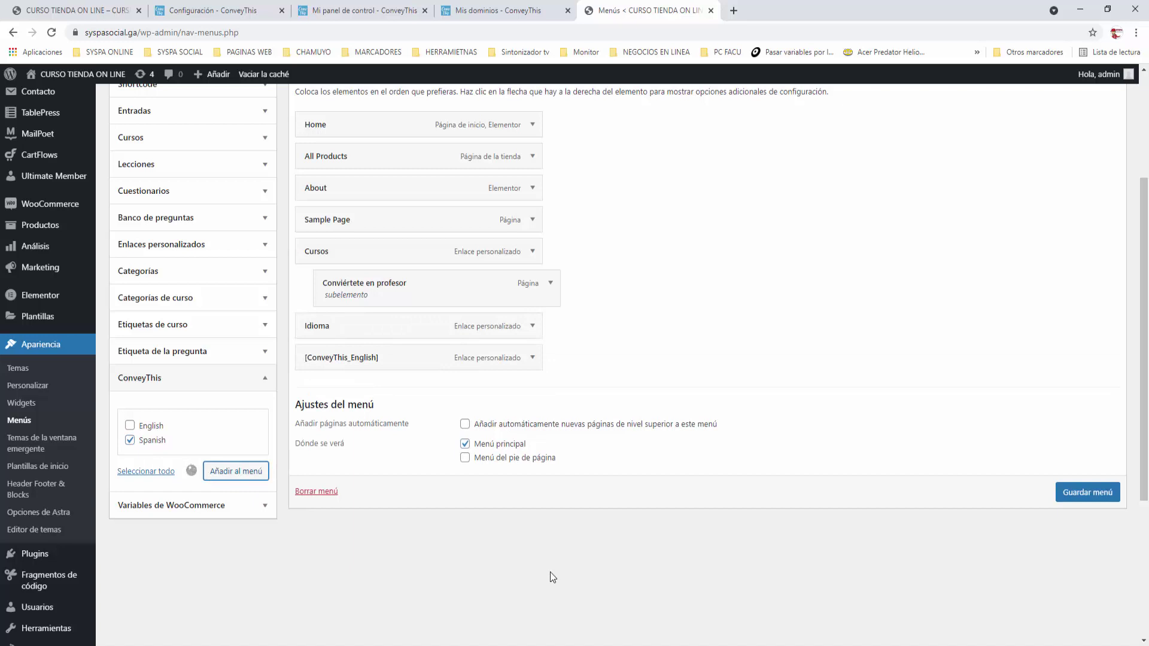
Nest English and Spanish as sub-items under Idioma and save the menu
drag(342, 358, 362, 358)
drag(337, 395, 356, 390)
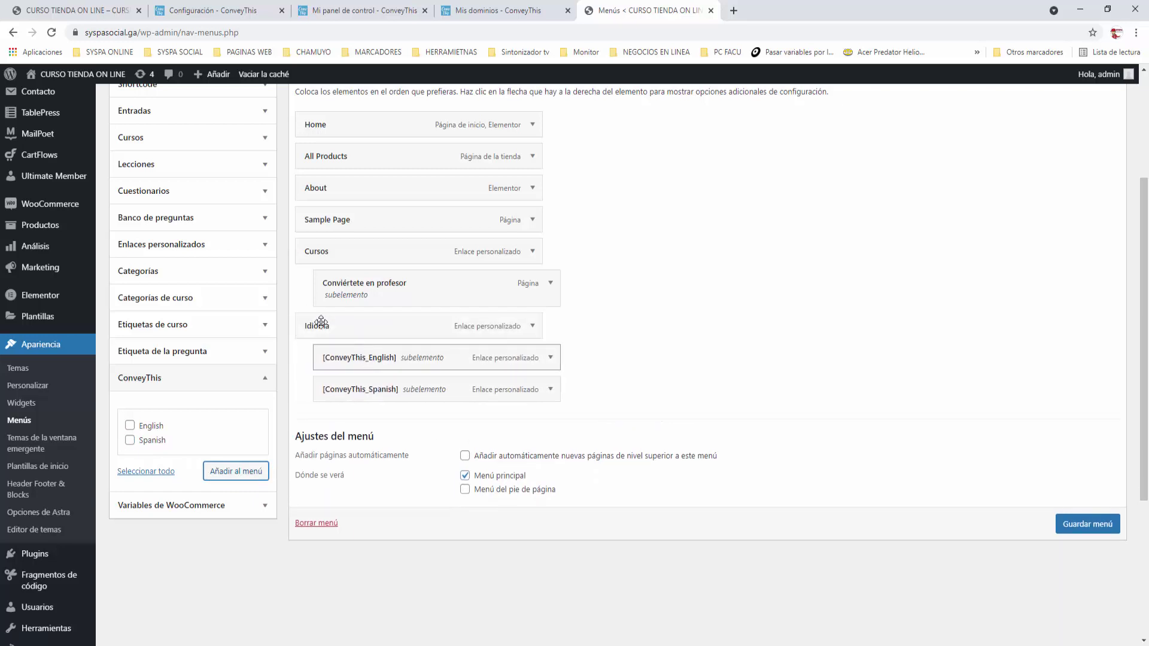
click(1114, 529)
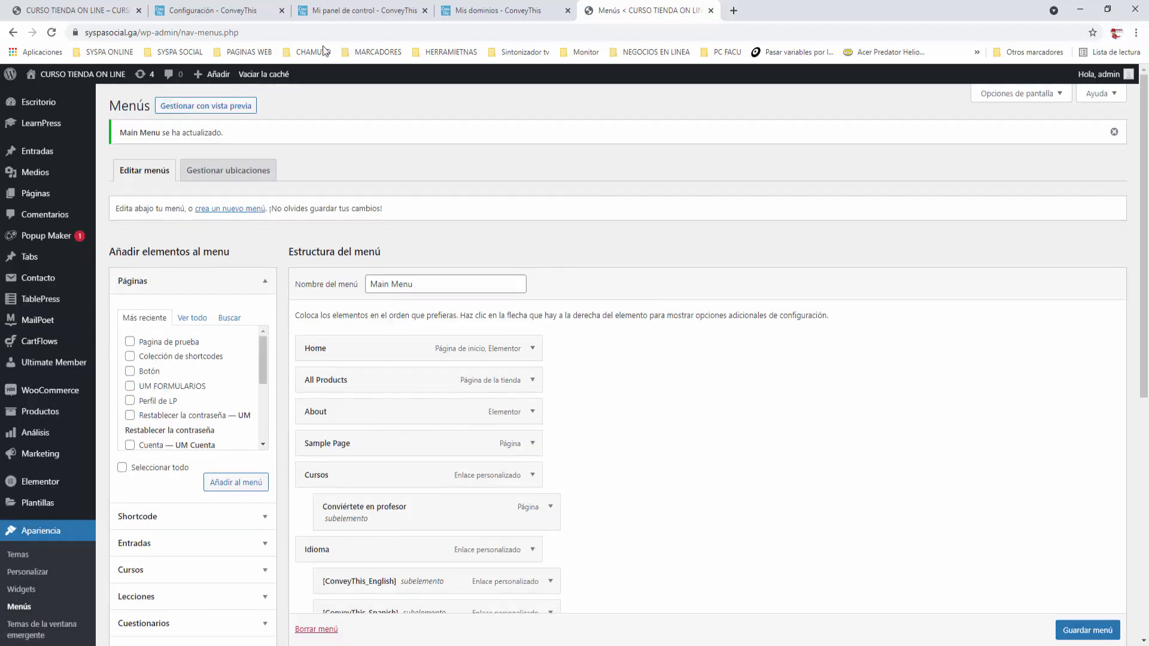
Reload the store front page and choose SPA from the new Idioma header menu
click(52, 11)
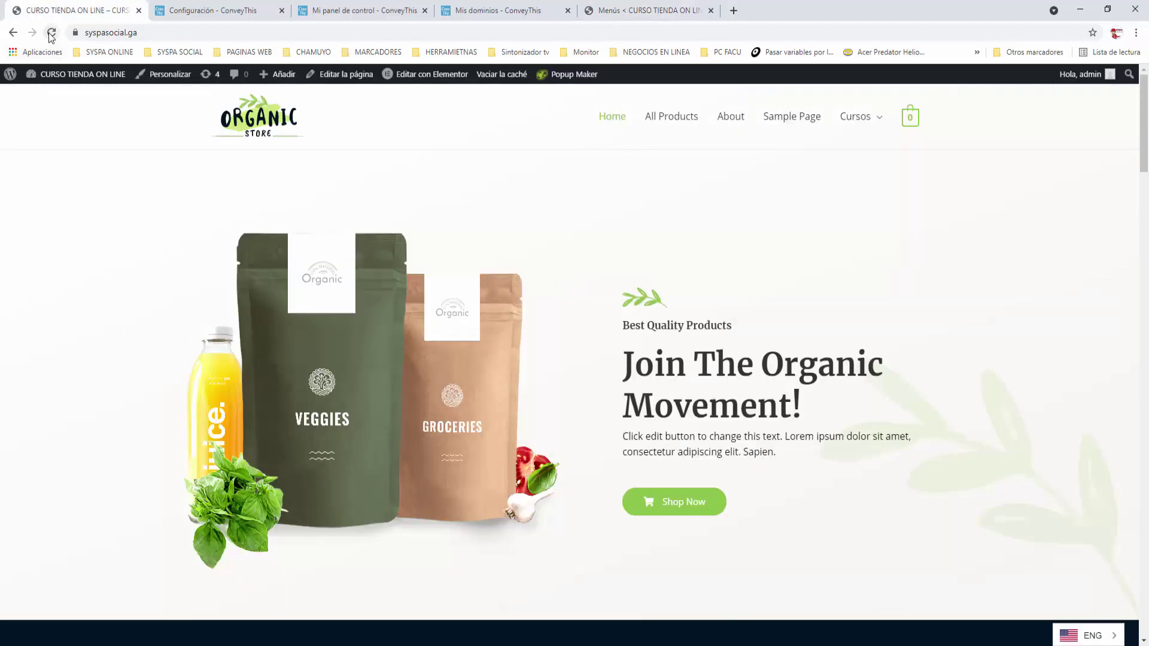
click(51, 33)
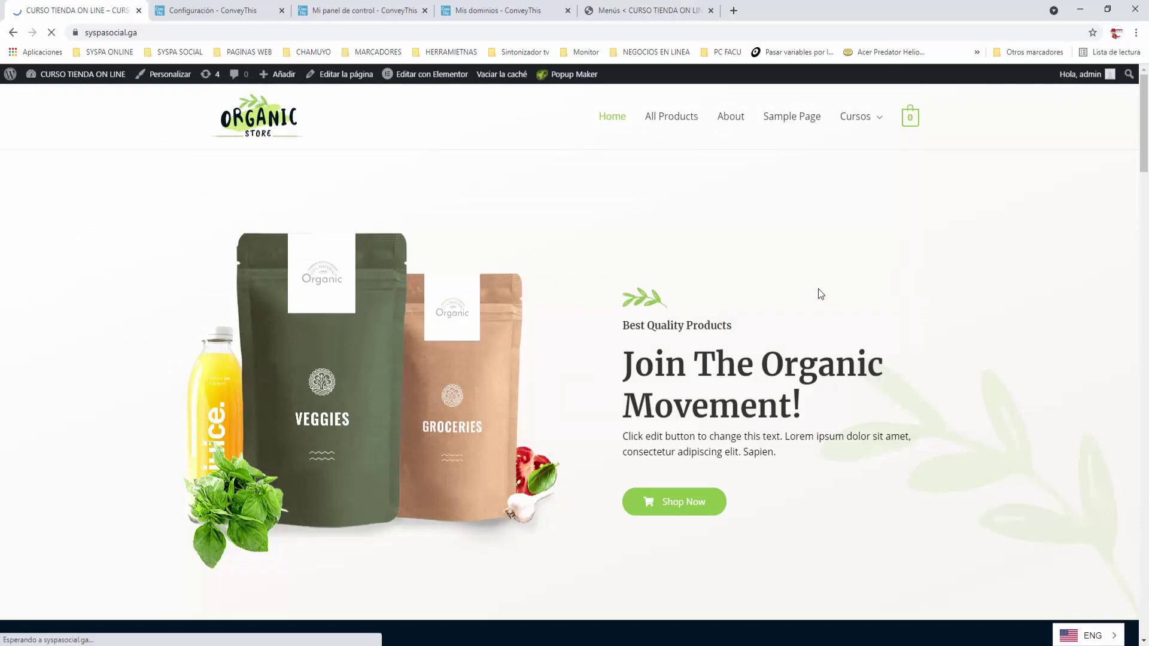
mouse_move(864, 123)
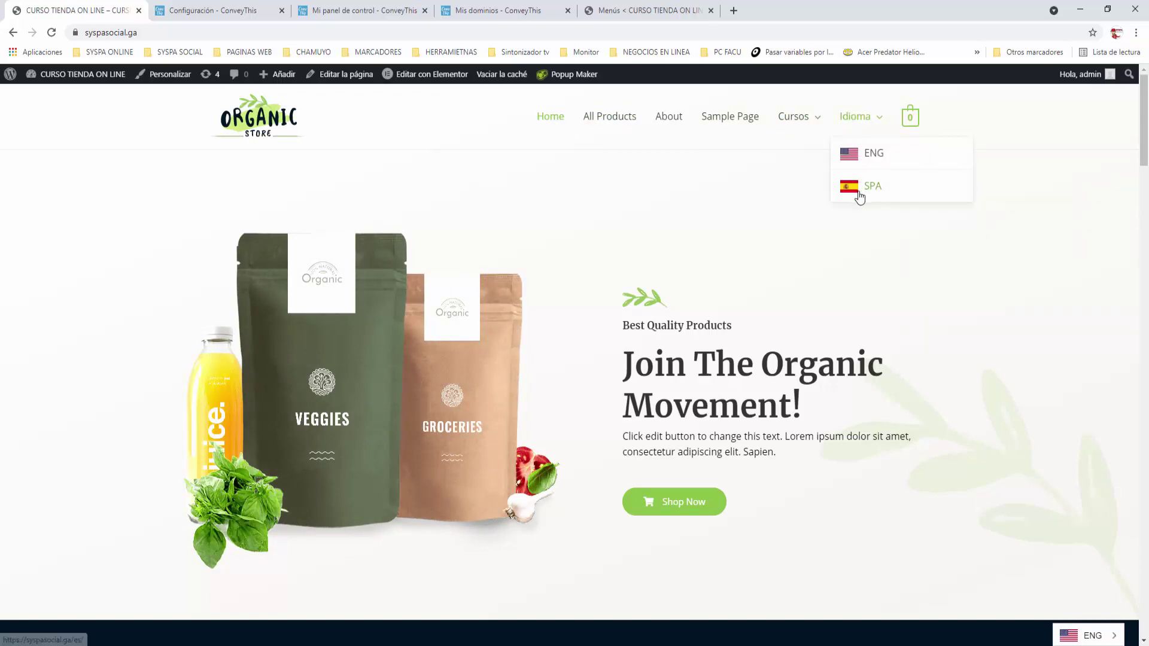
click(870, 185)
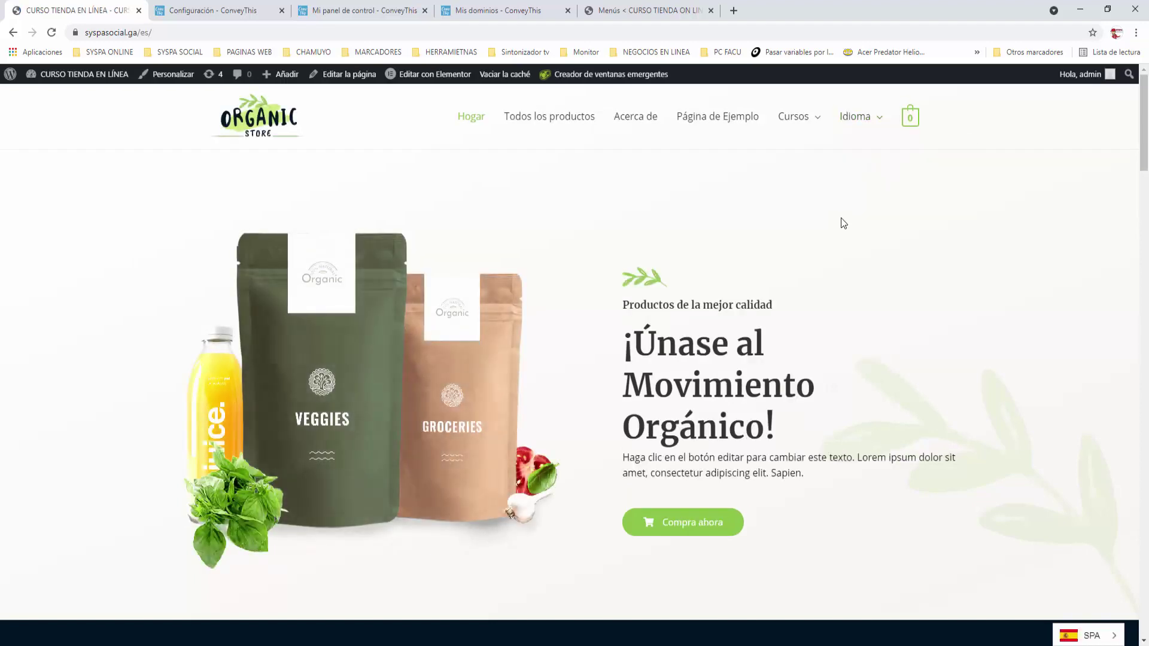
scroll(842, 223, down, 12)
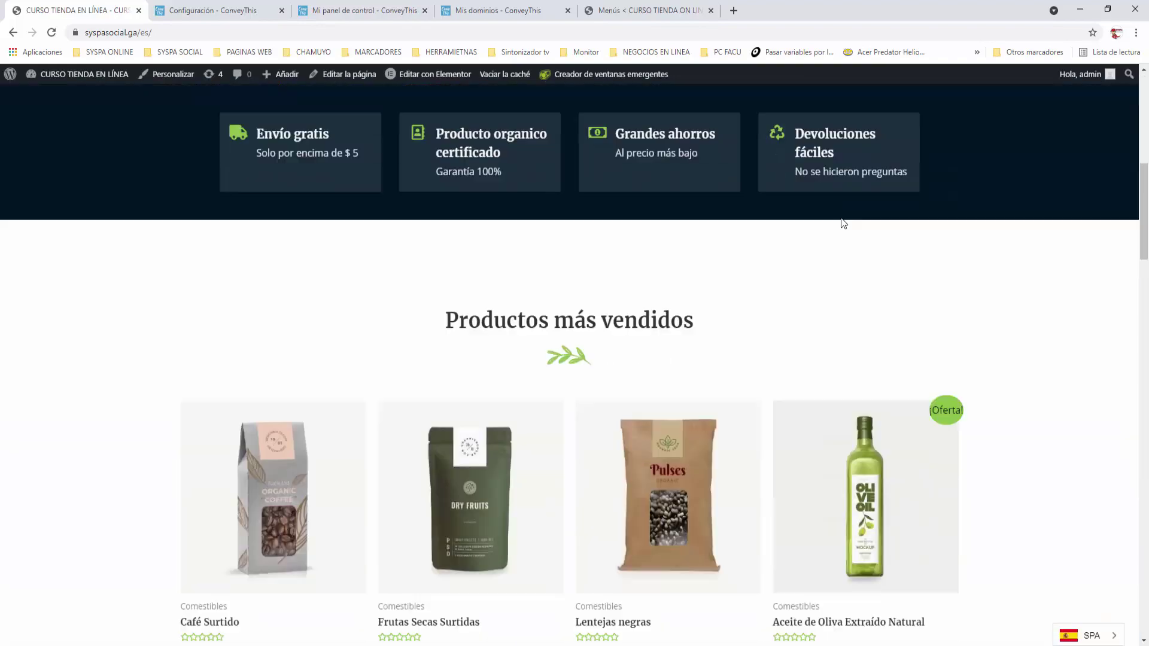
scroll(842, 218, up, 12)
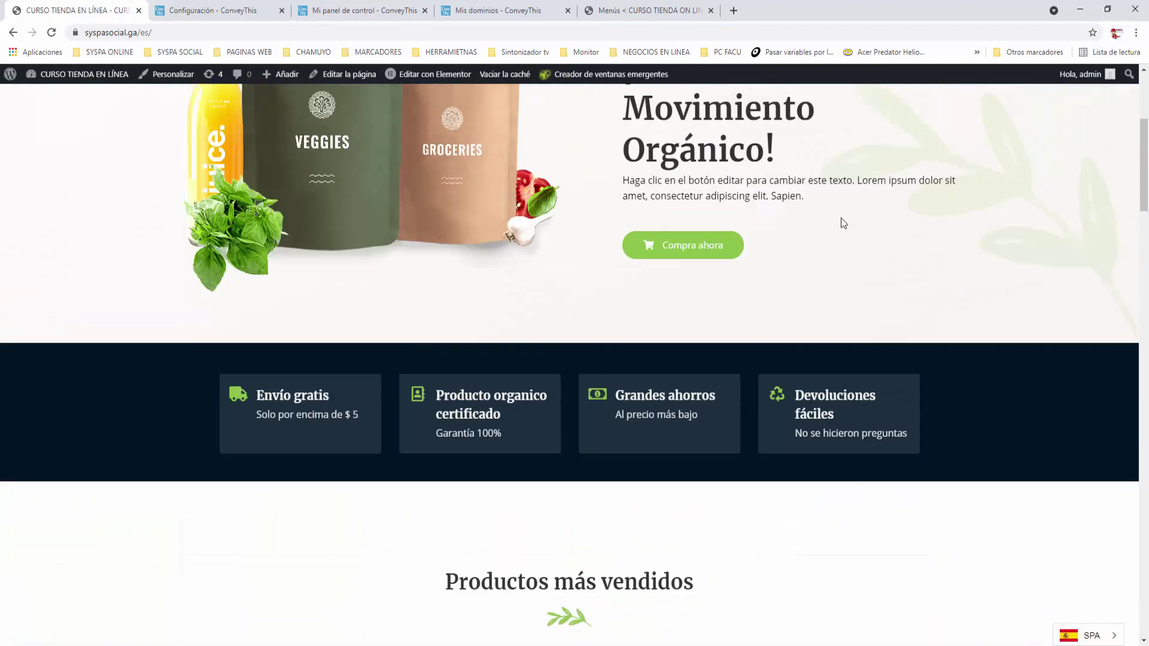